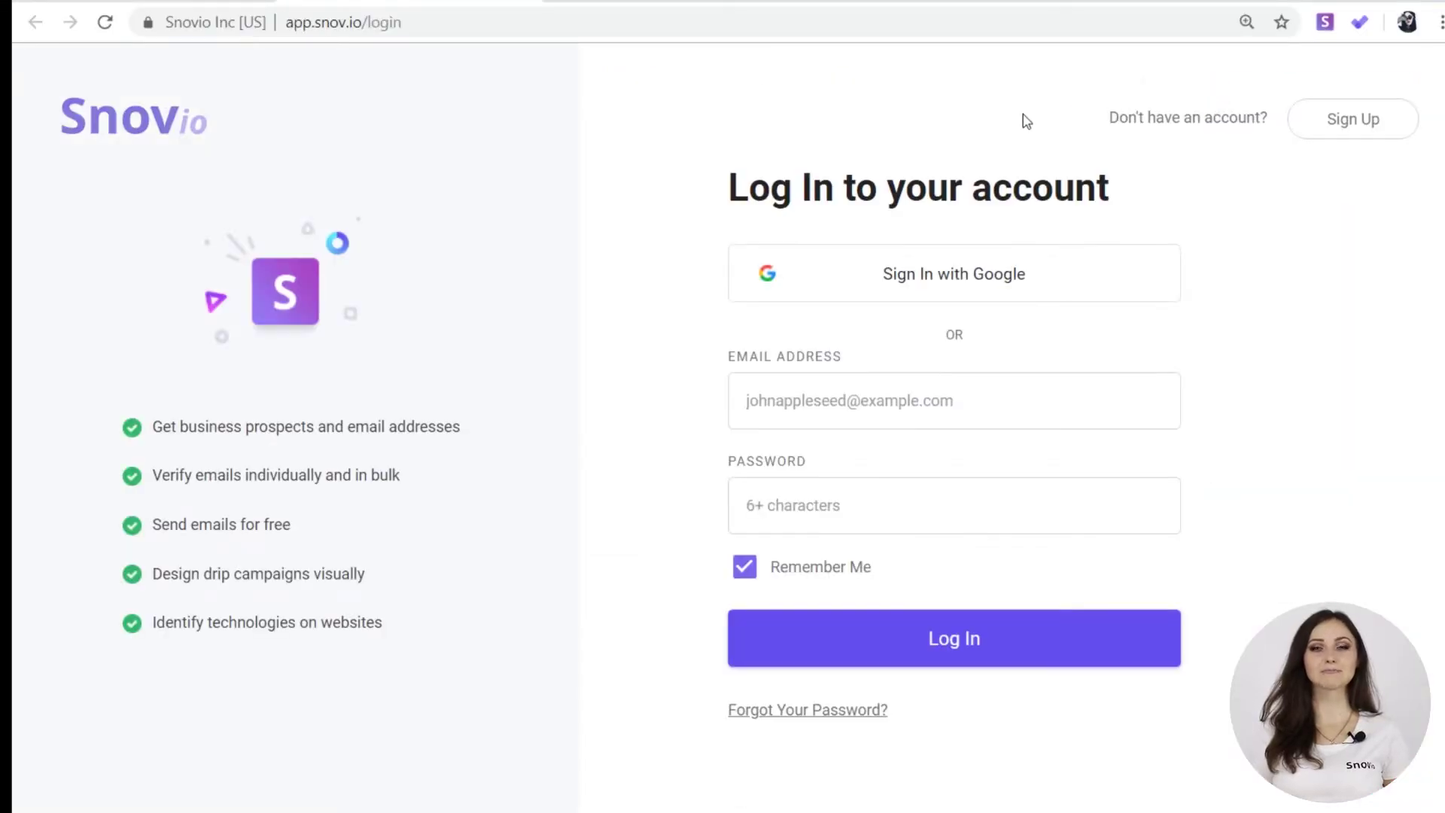
- Sign in to Snov.io with a Google account and open the Account page
click(910, 275)
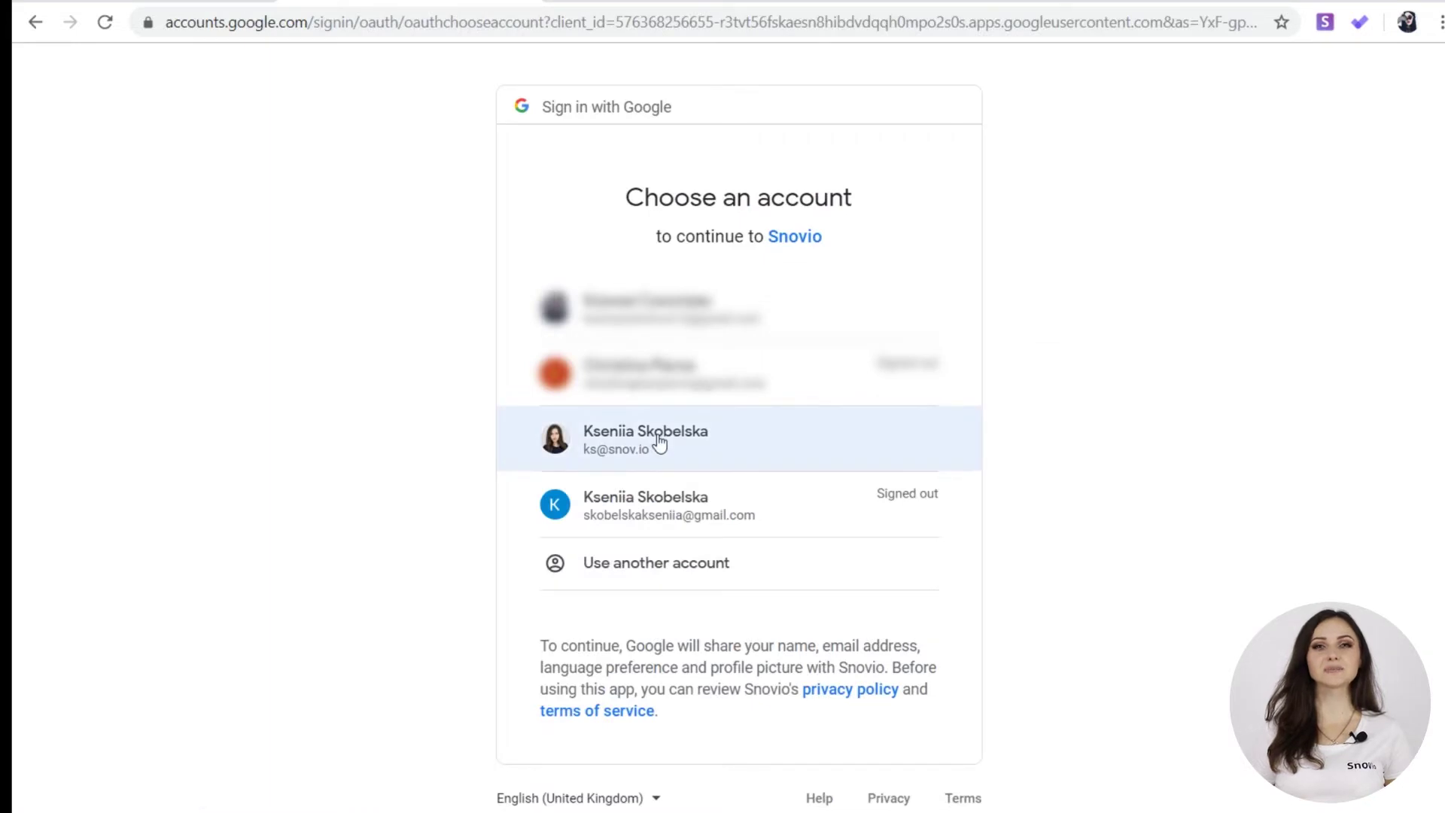
click(659, 442)
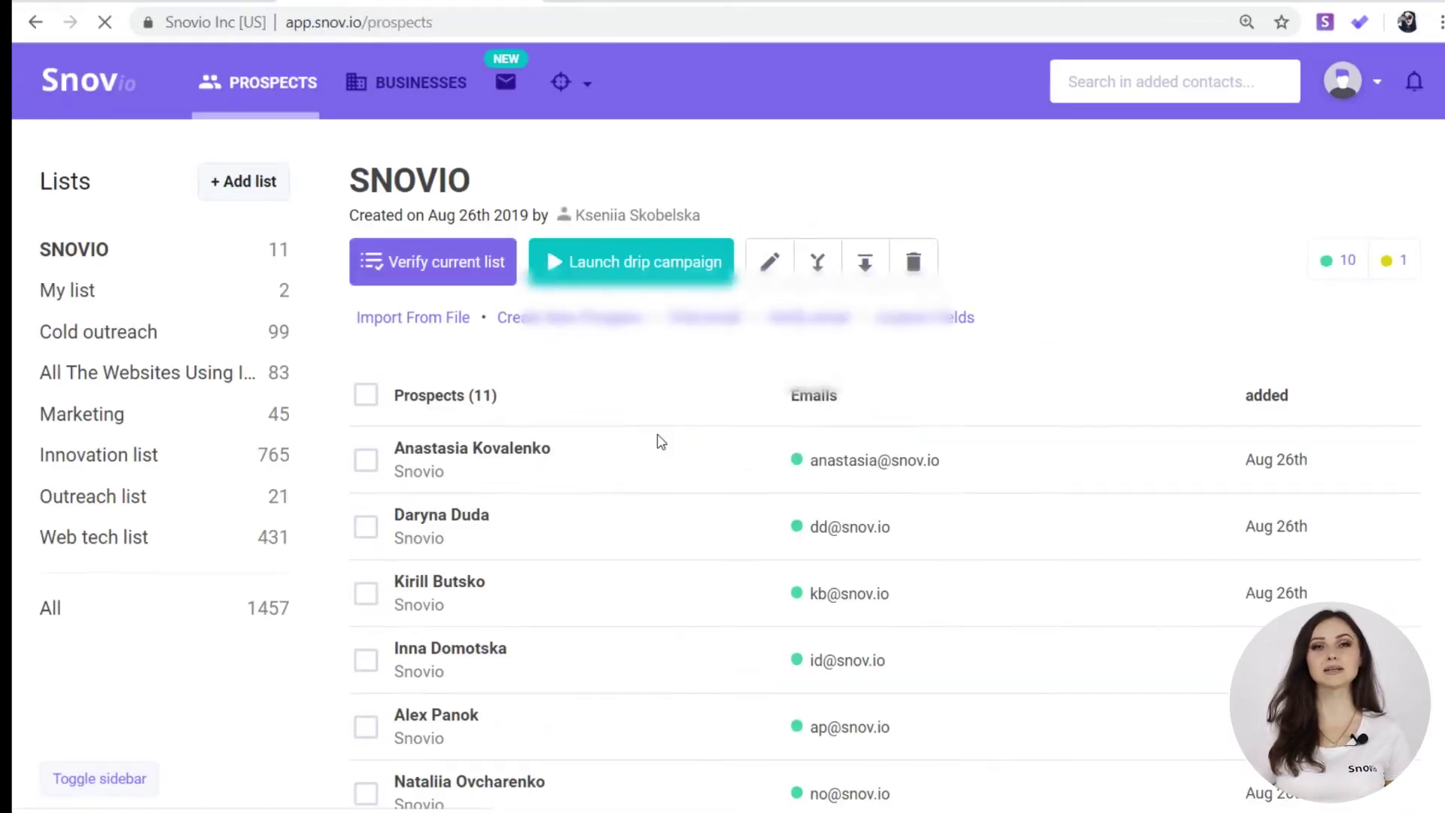
click(1356, 87)
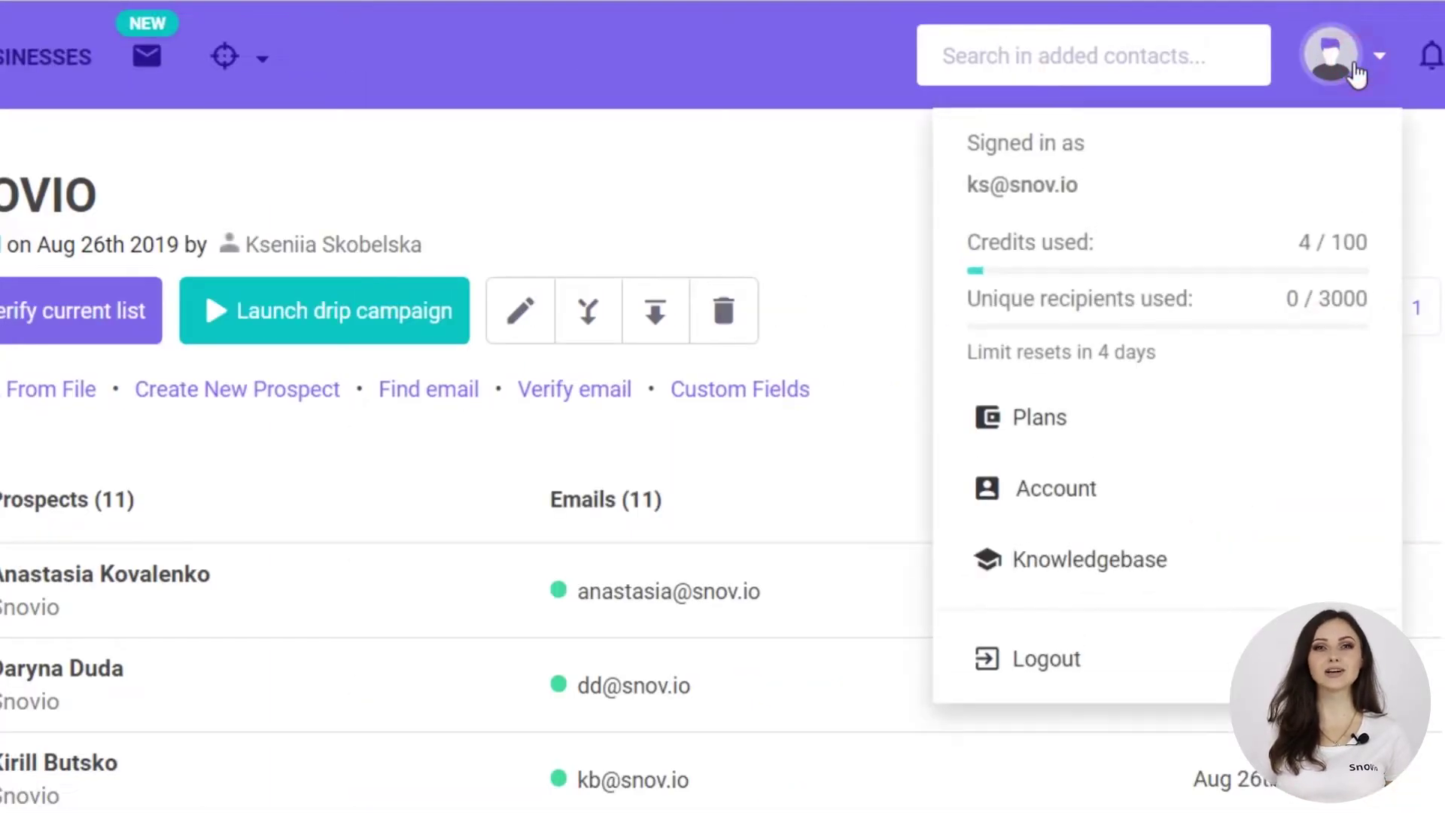
click(1153, 488)
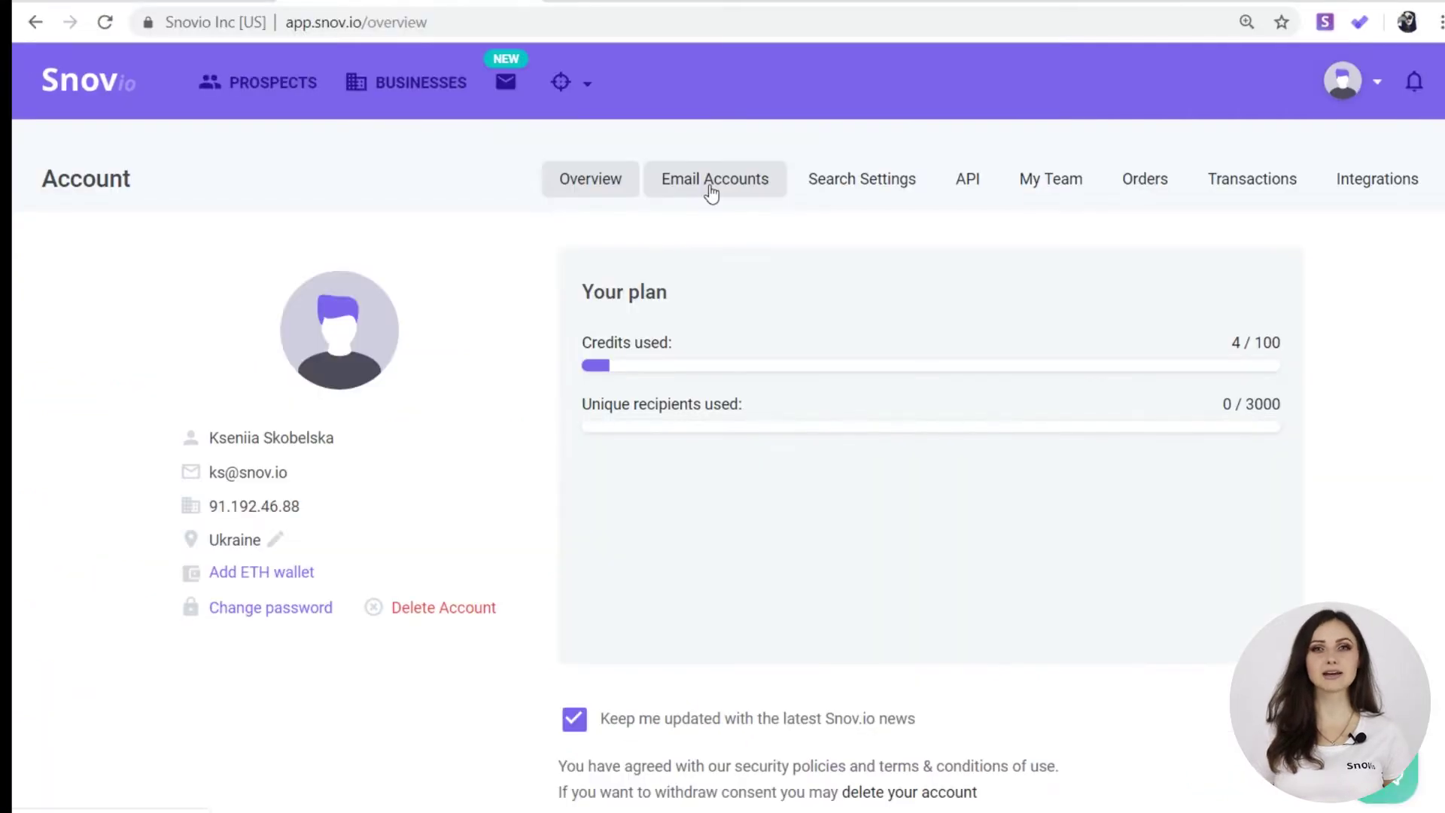
- Connect the Google account as a Gmail sending account and allow Snov.io access
click(712, 194)
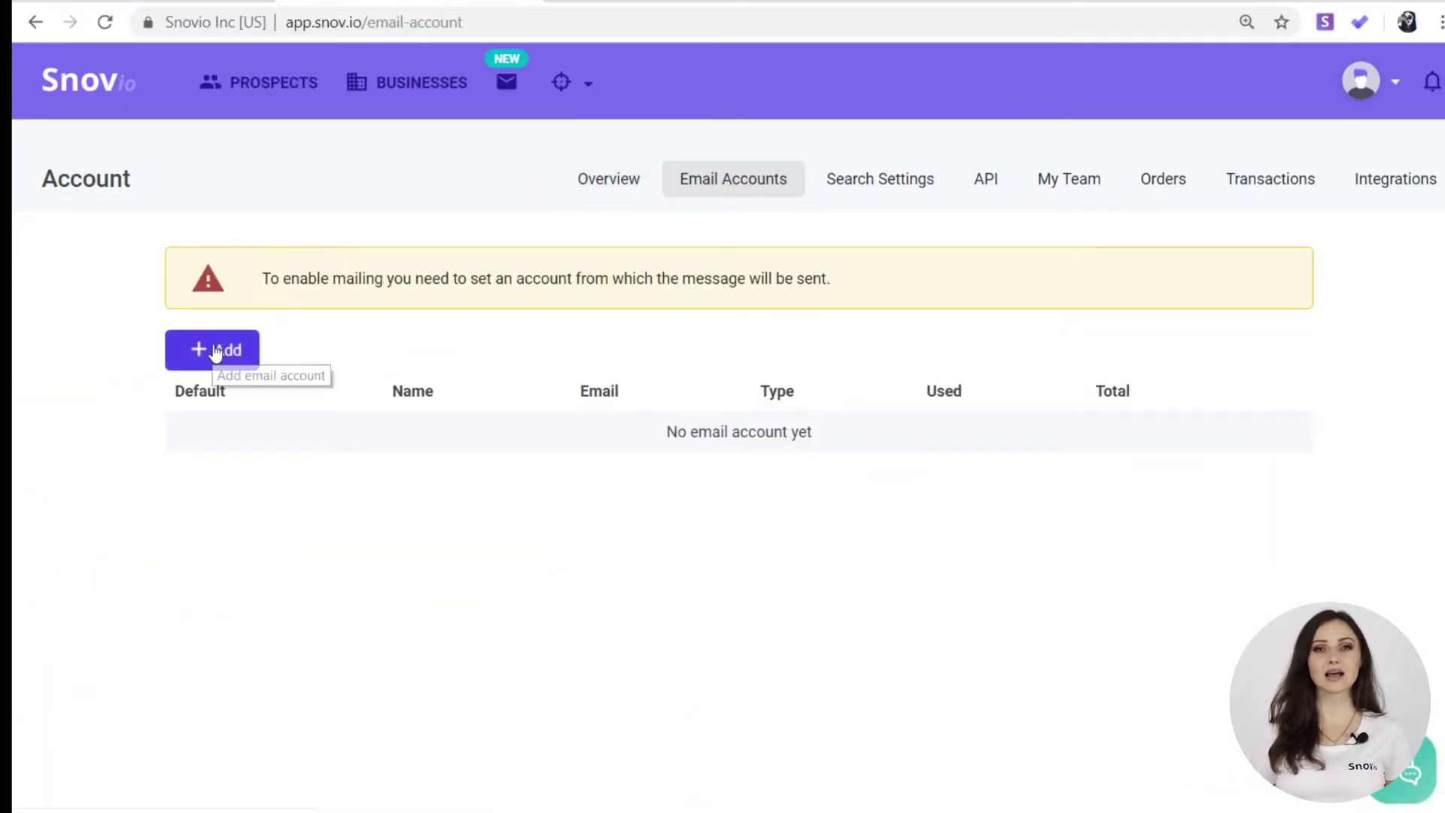
click(216, 351)
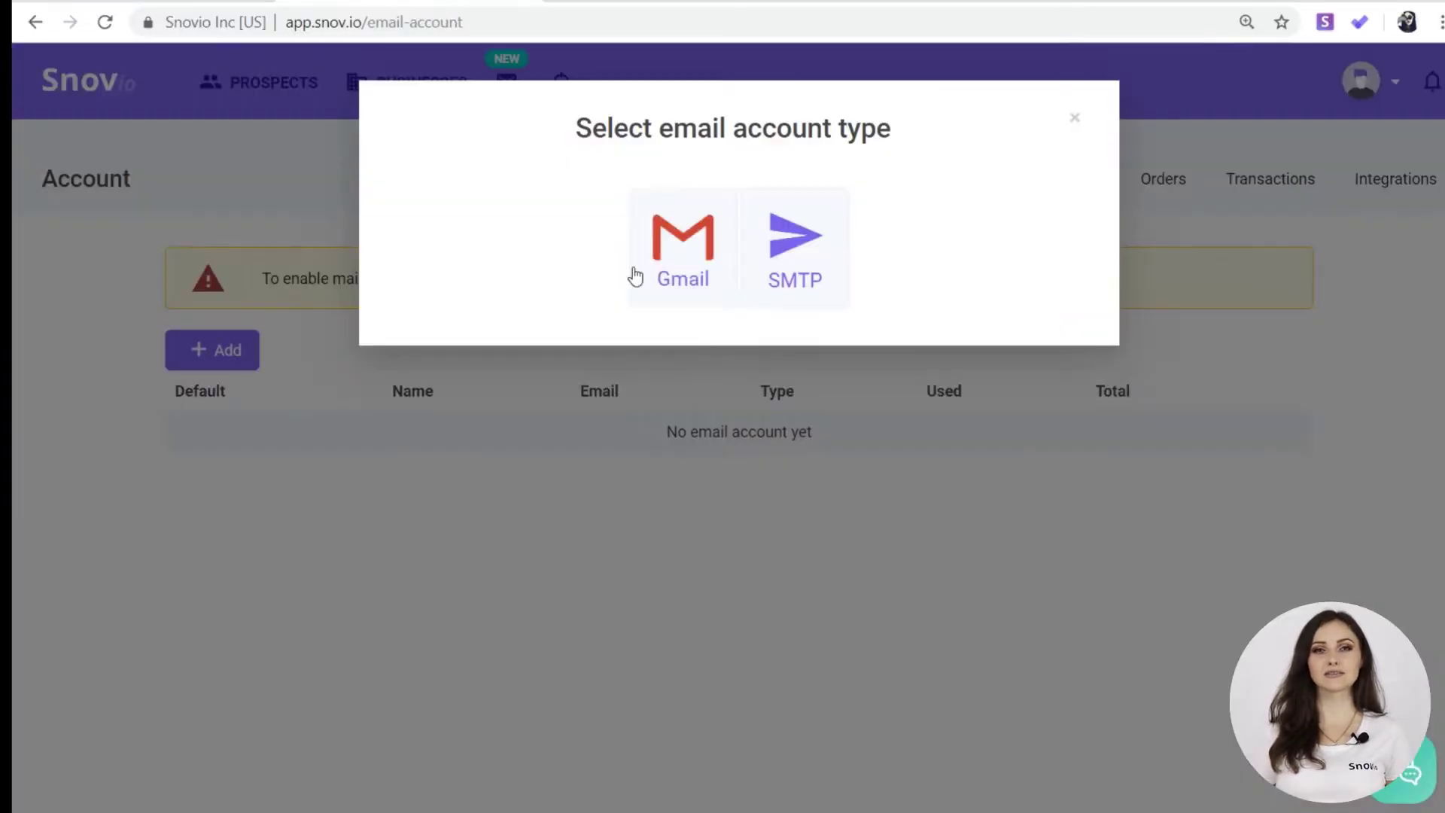
click(683, 255)
click(775, 509)
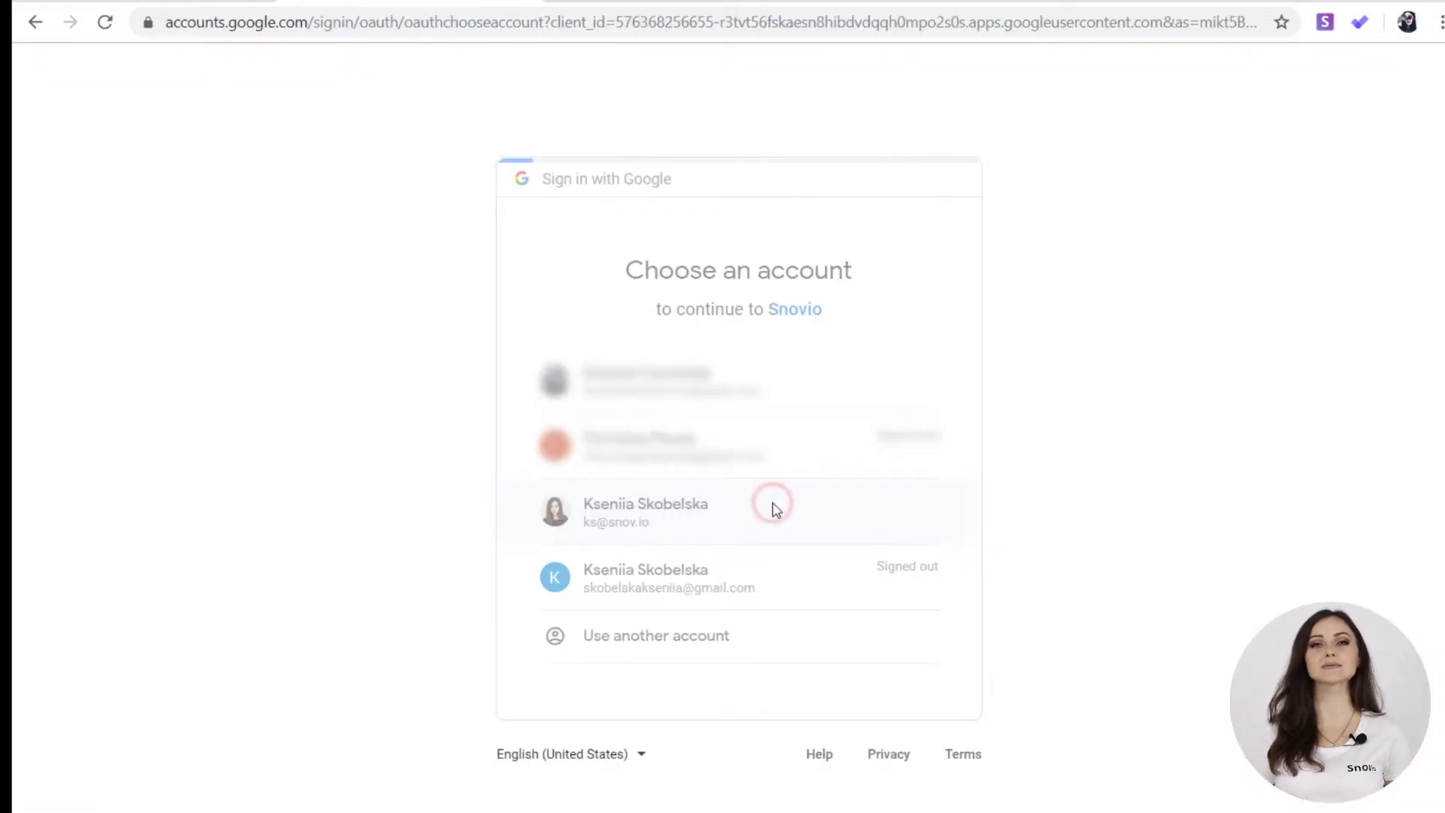
click(873, 712)
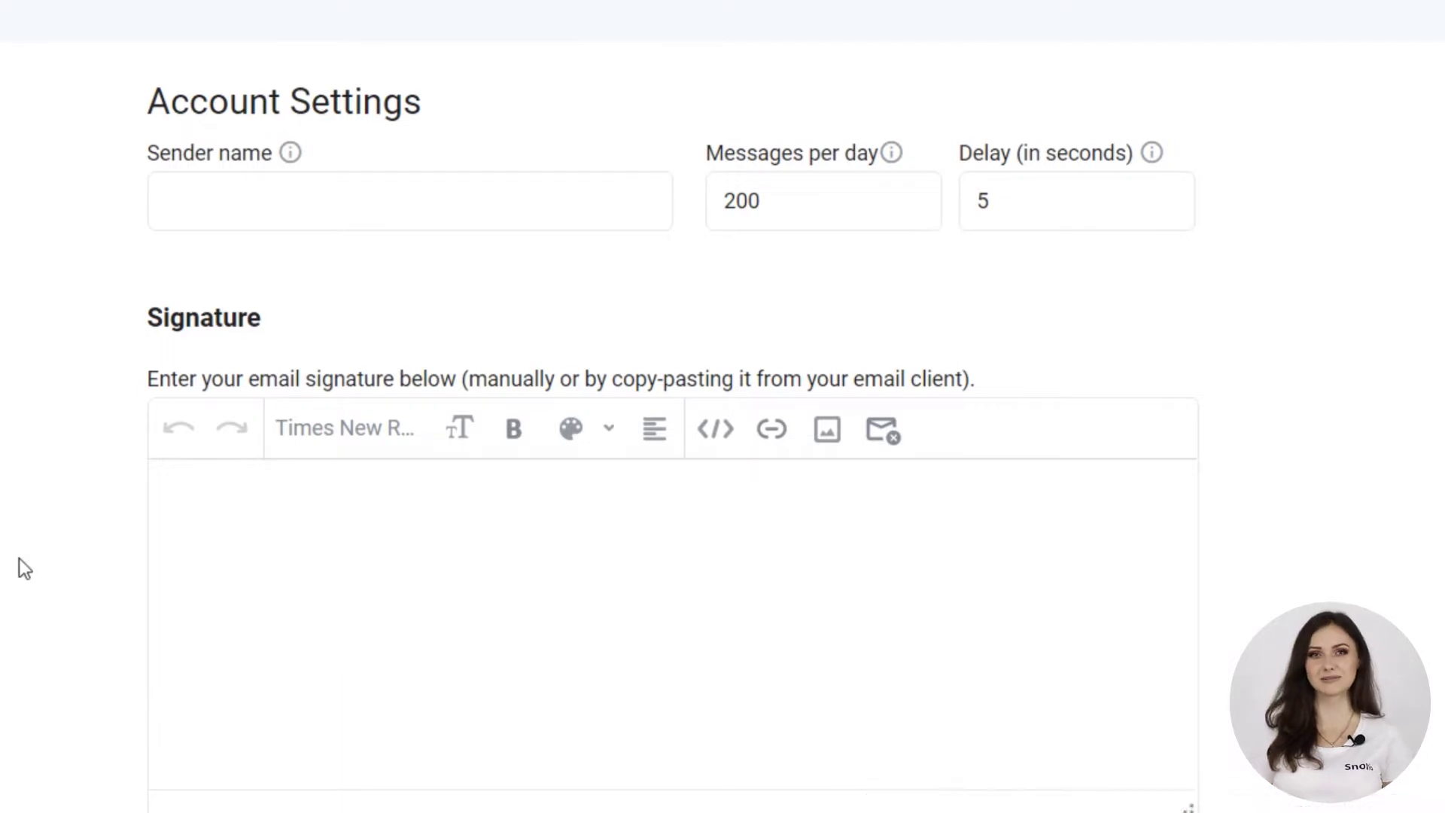
- Enter the sender's full name and set 2000 messages per day with a 60-second delay
click(186, 200)
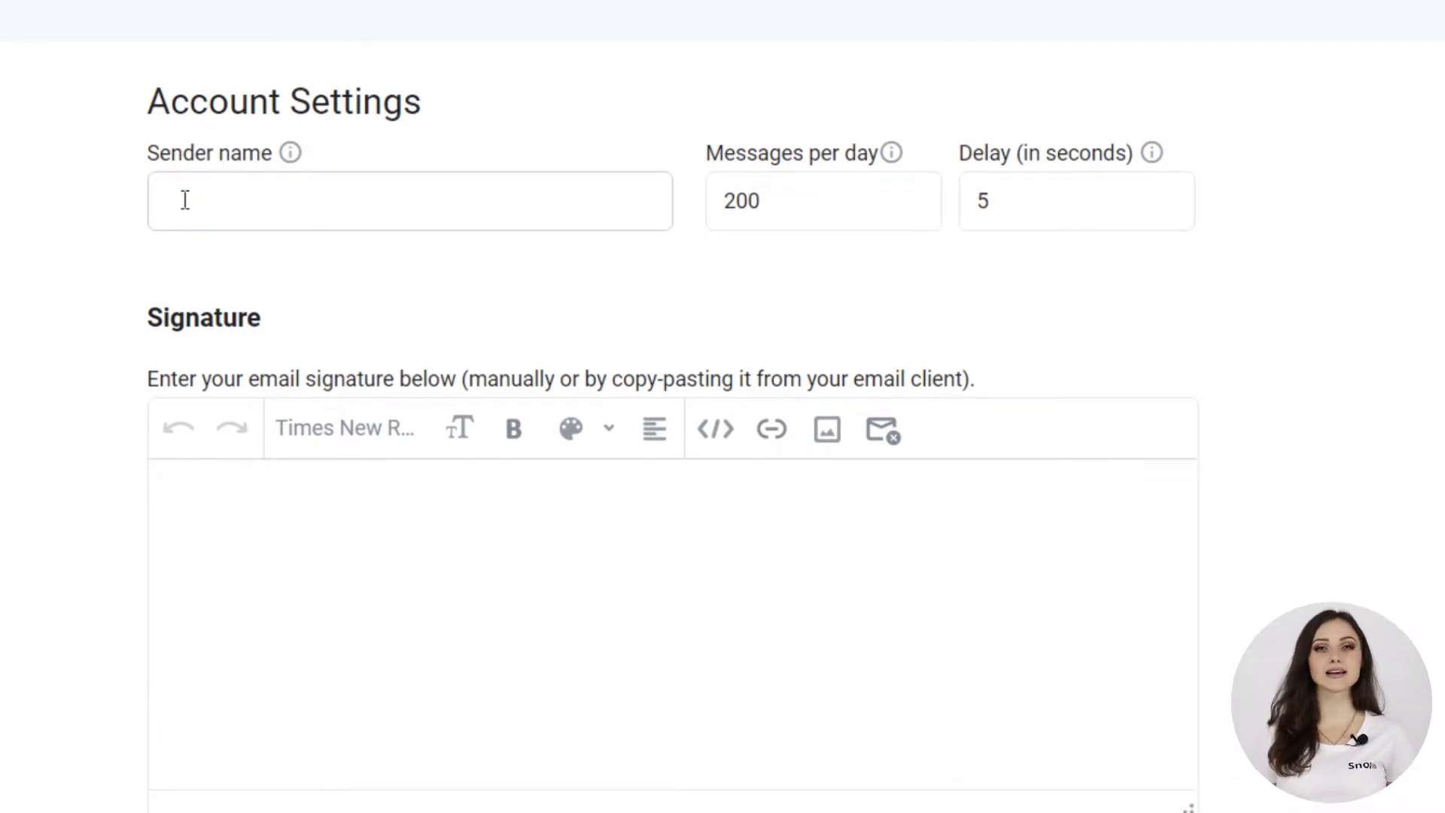
text(Kateniia)
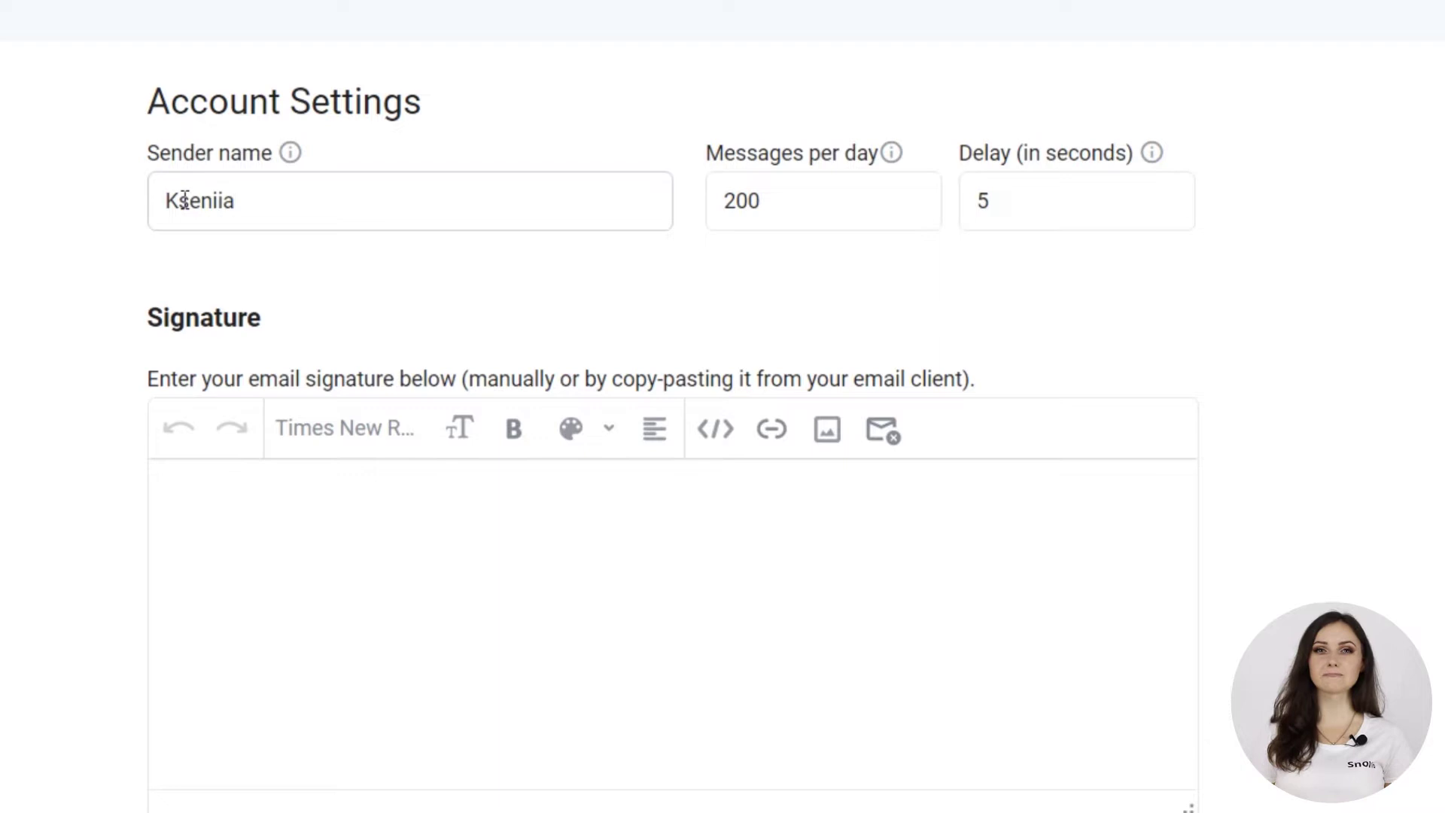
text( Skobelska)
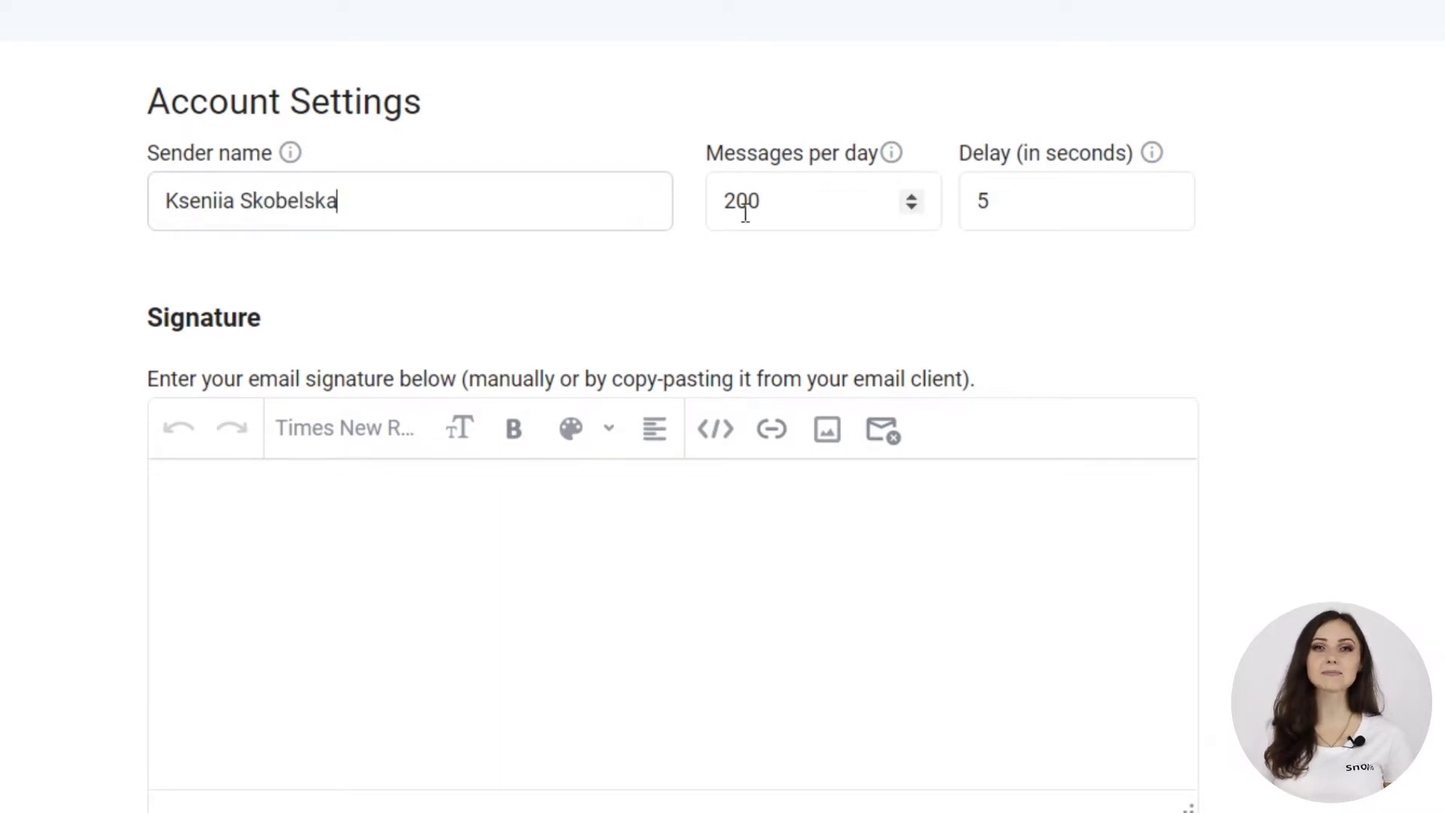
click(788, 202)
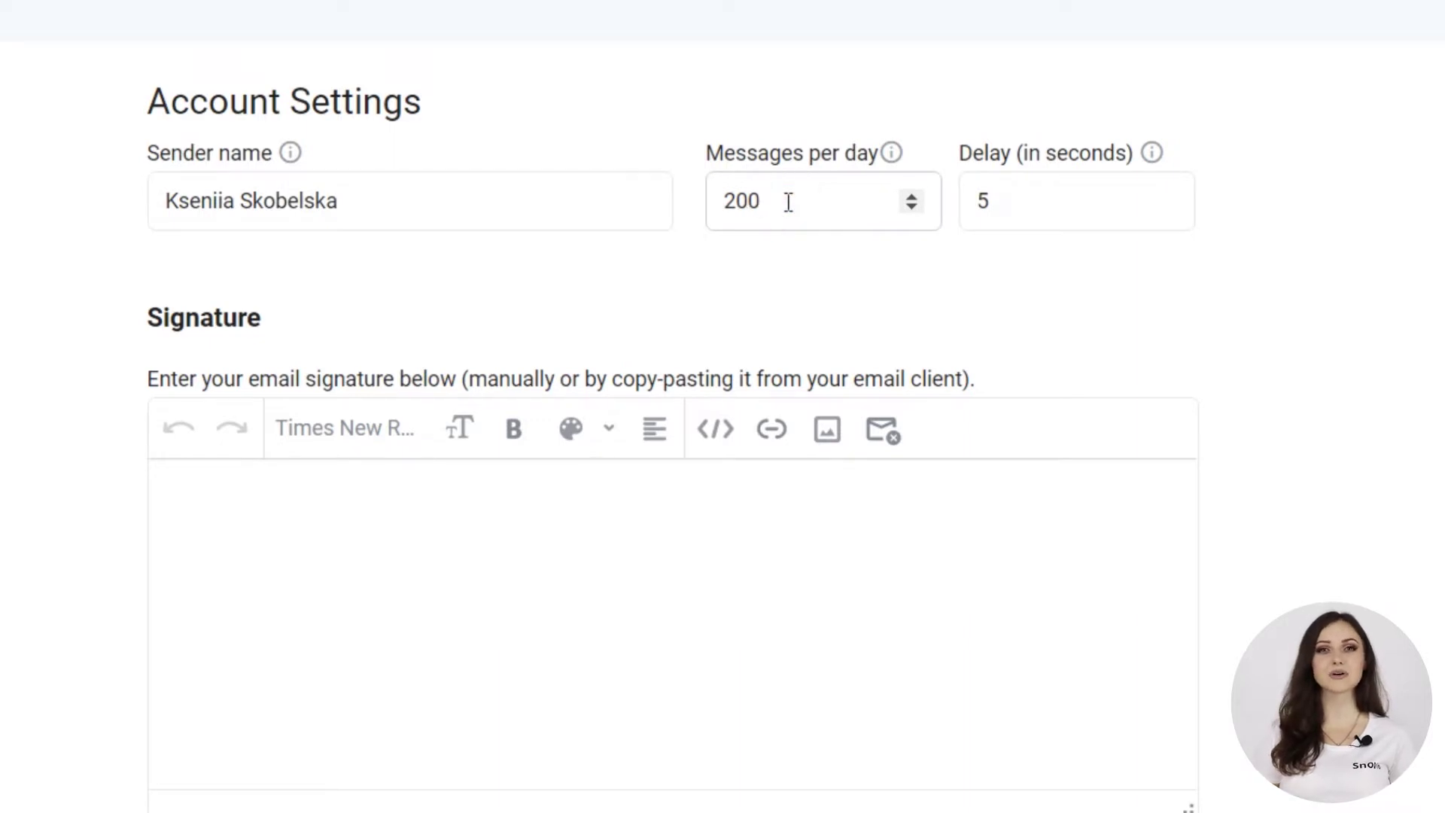
text(0)
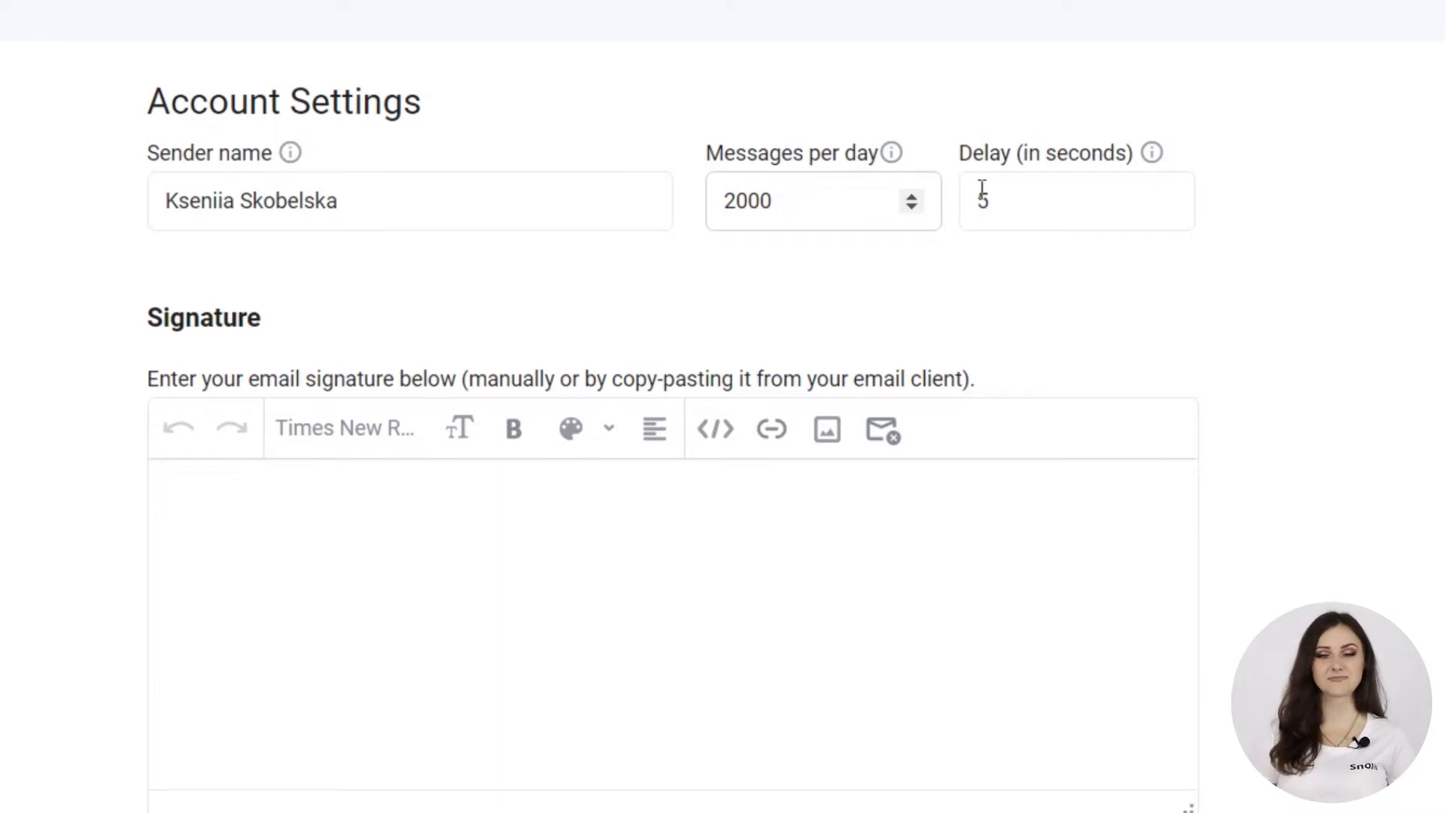
click(1009, 195)
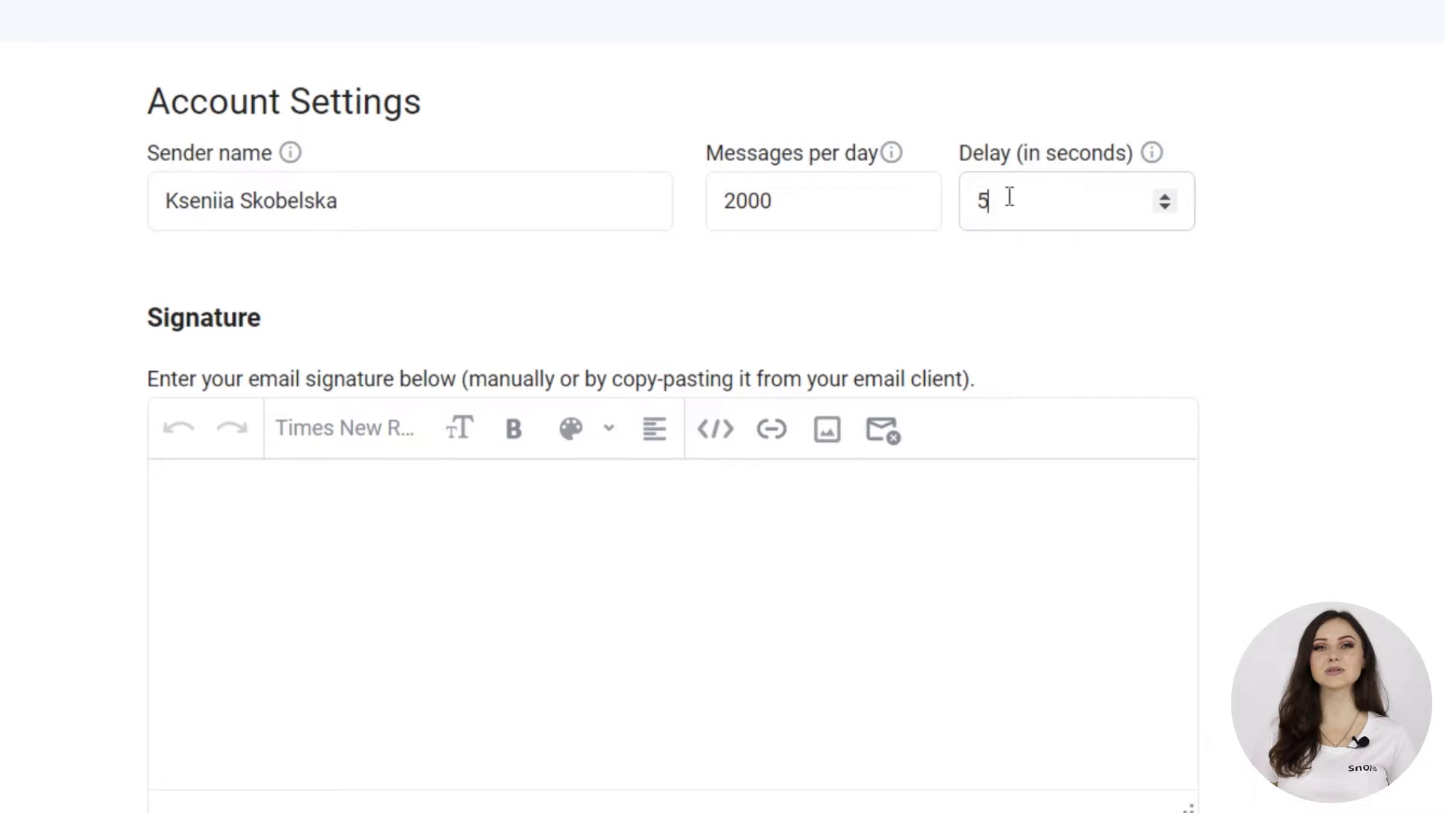
key(BackSpace)
text(60)
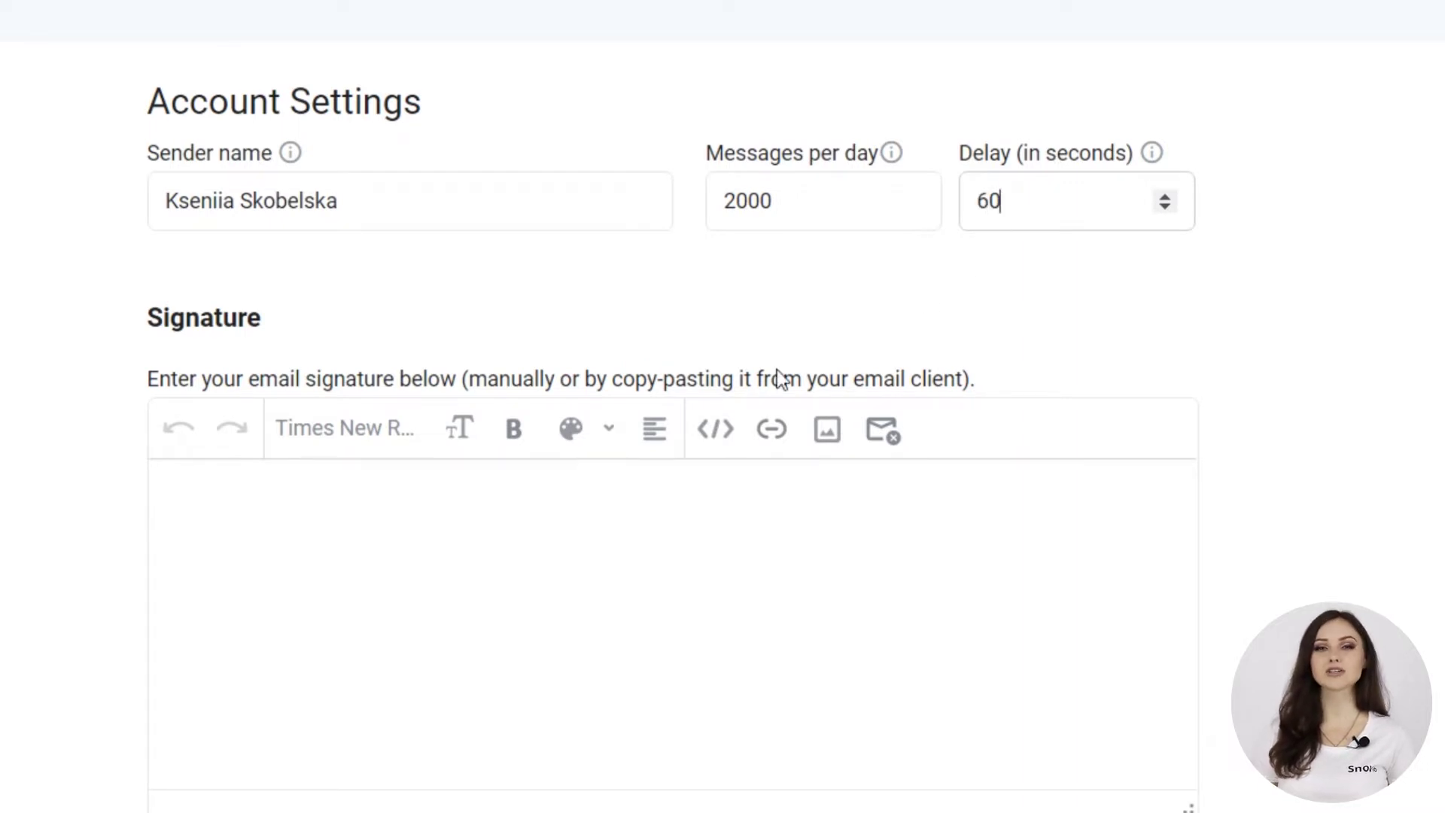
- Paste the three-line email signature into the sending account settings
click(185, 515)
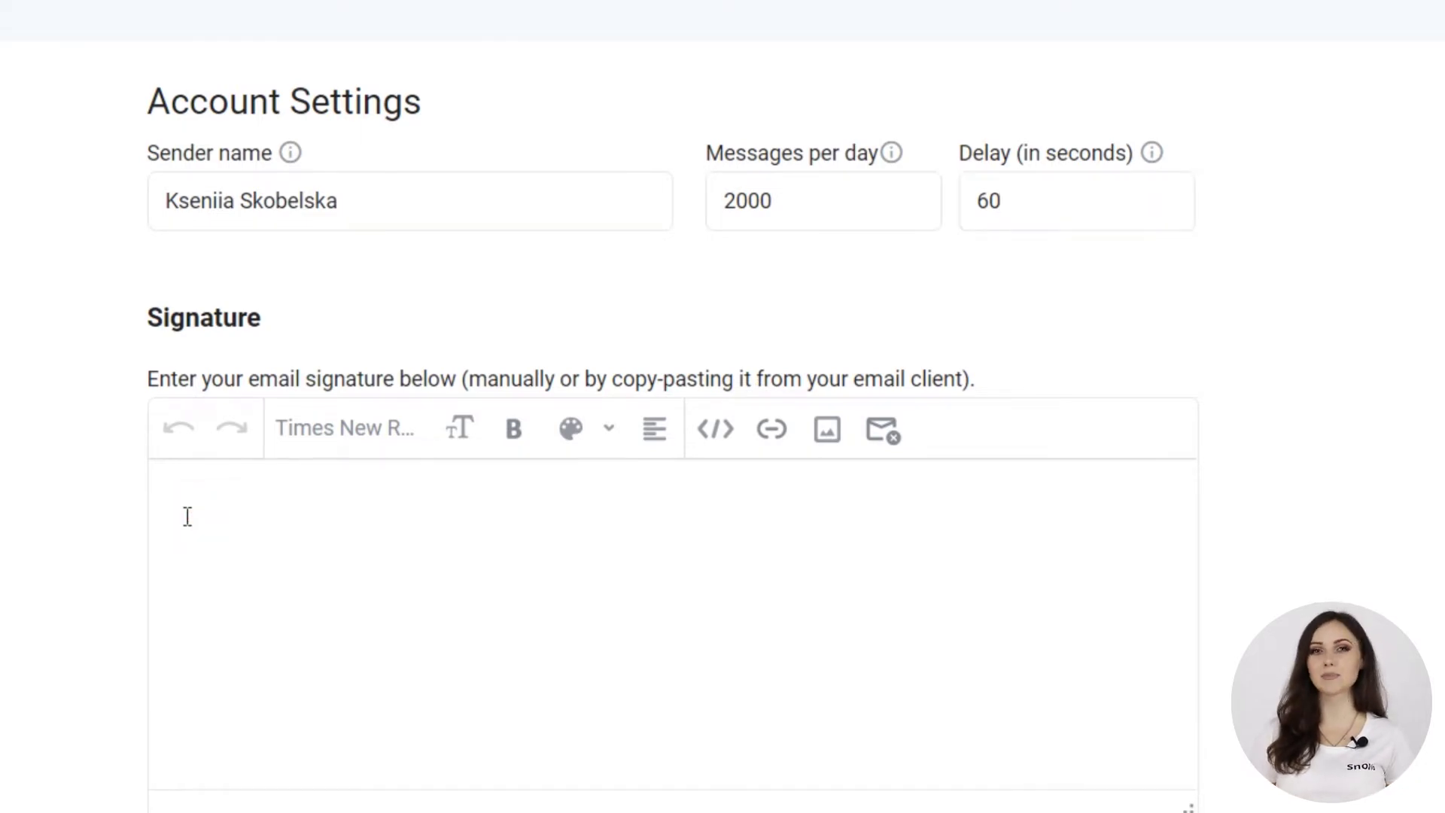
text(Best Regards, Kseniia Skobelska Customer Success Specialist)
scroll(185, 514, down, 2)
key(ctrl+plus)
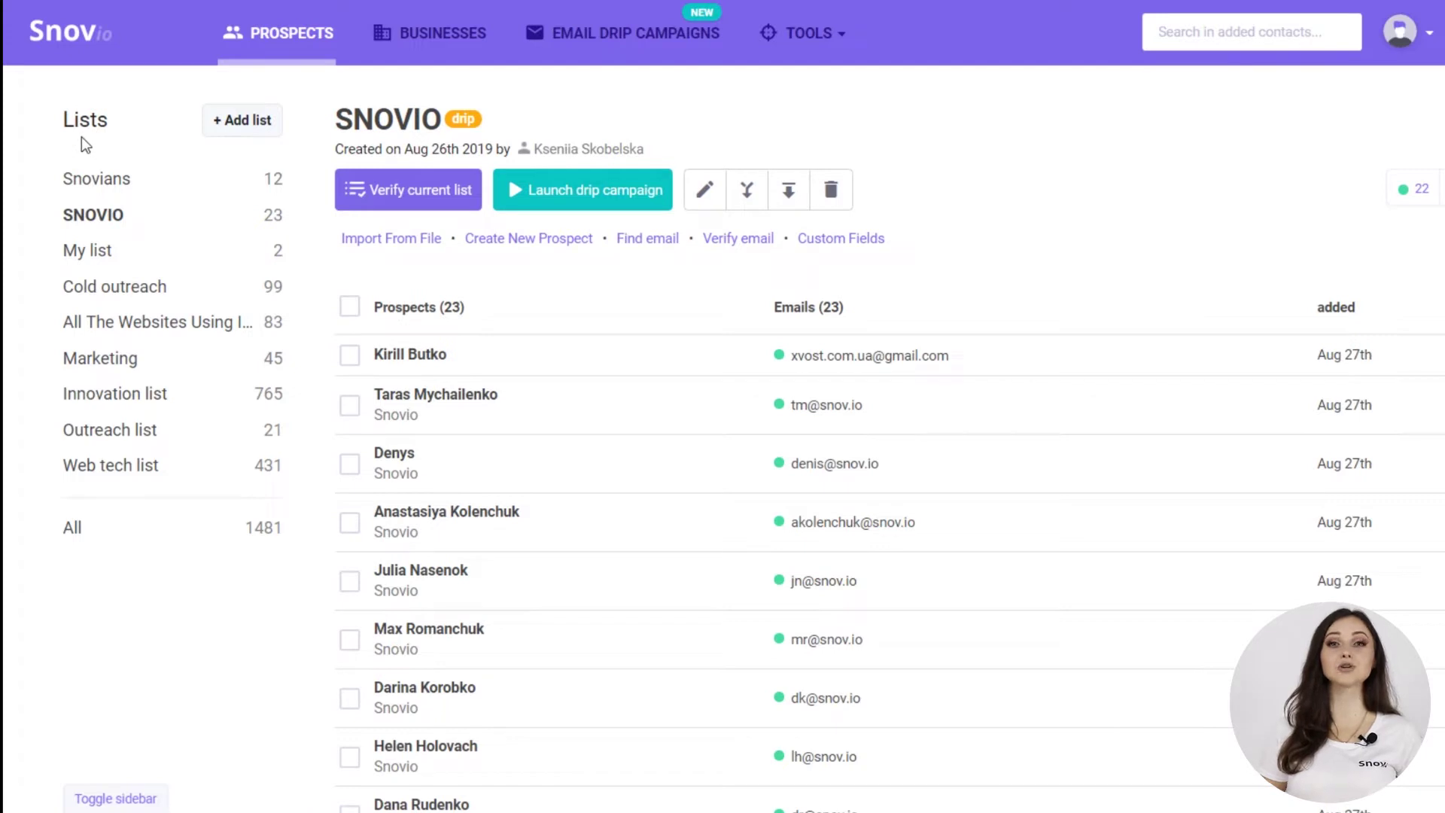
- Open the SNOVIO prospect list and launch a drip campaign for it
click(89, 216)
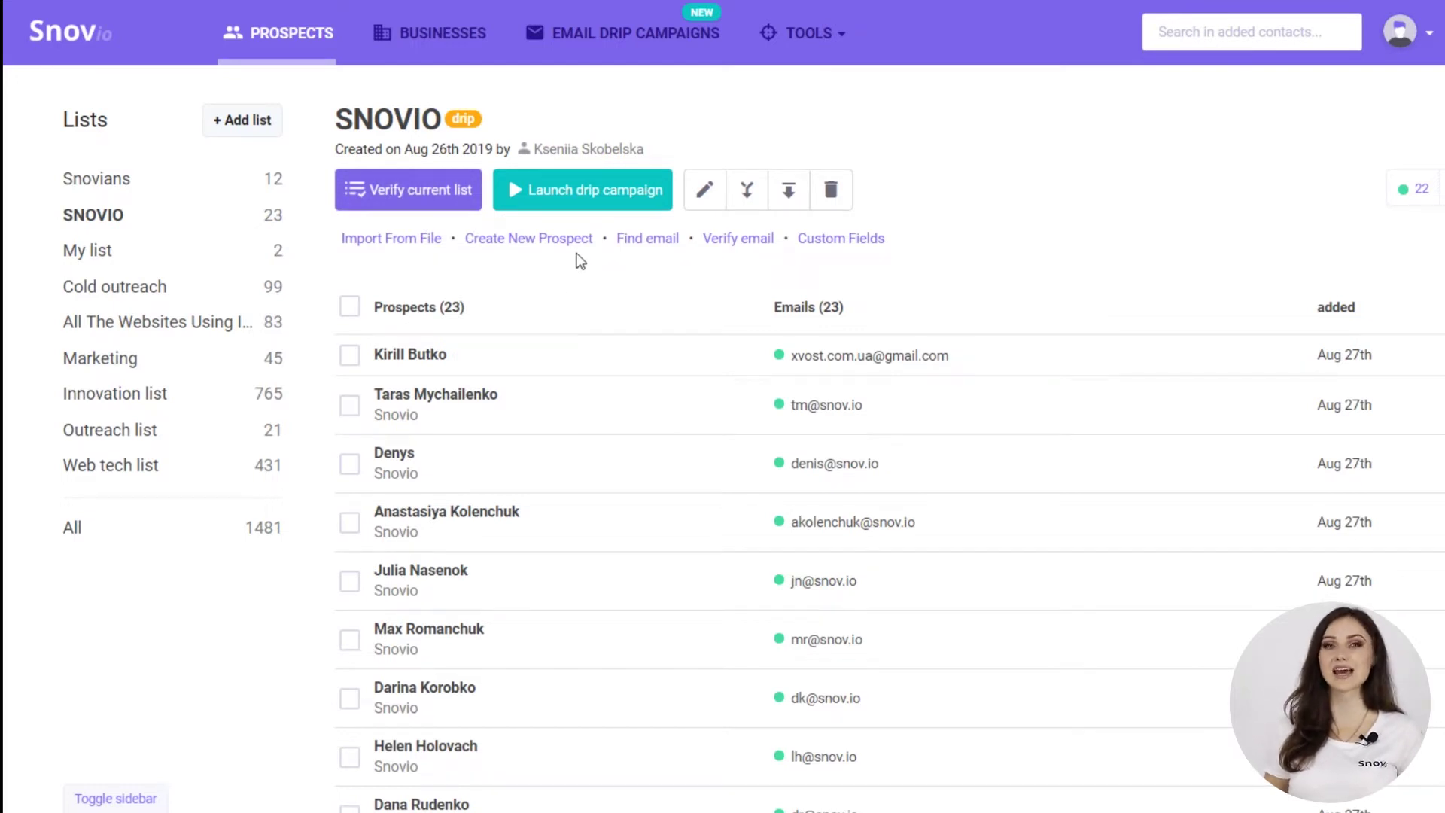
click(589, 196)
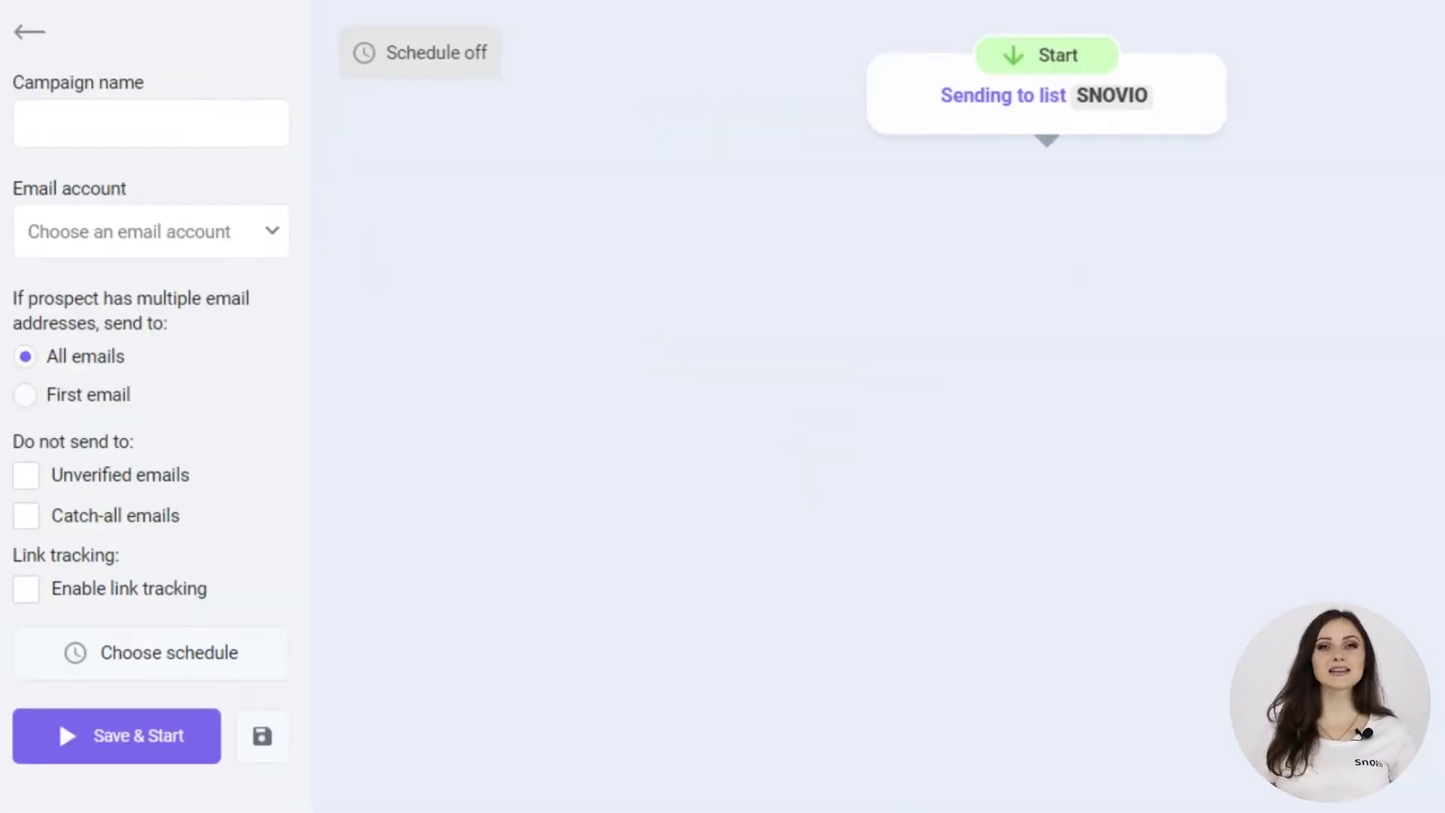
- Name the campaign SNOVIO, send from the connected Gmail account, and enable link tracking
click(219, 134)
text(S)
click(168, 187)
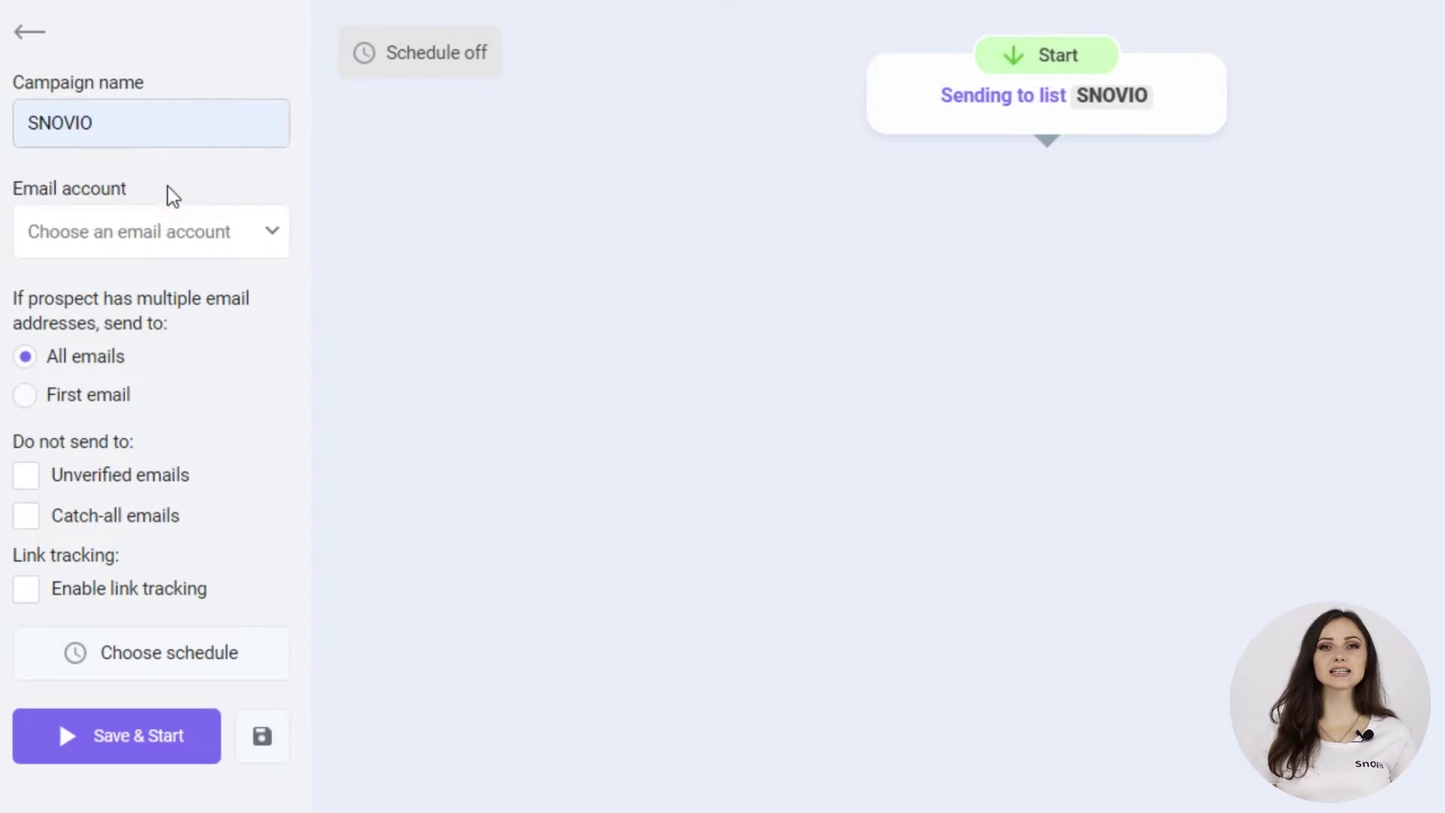
click(248, 247)
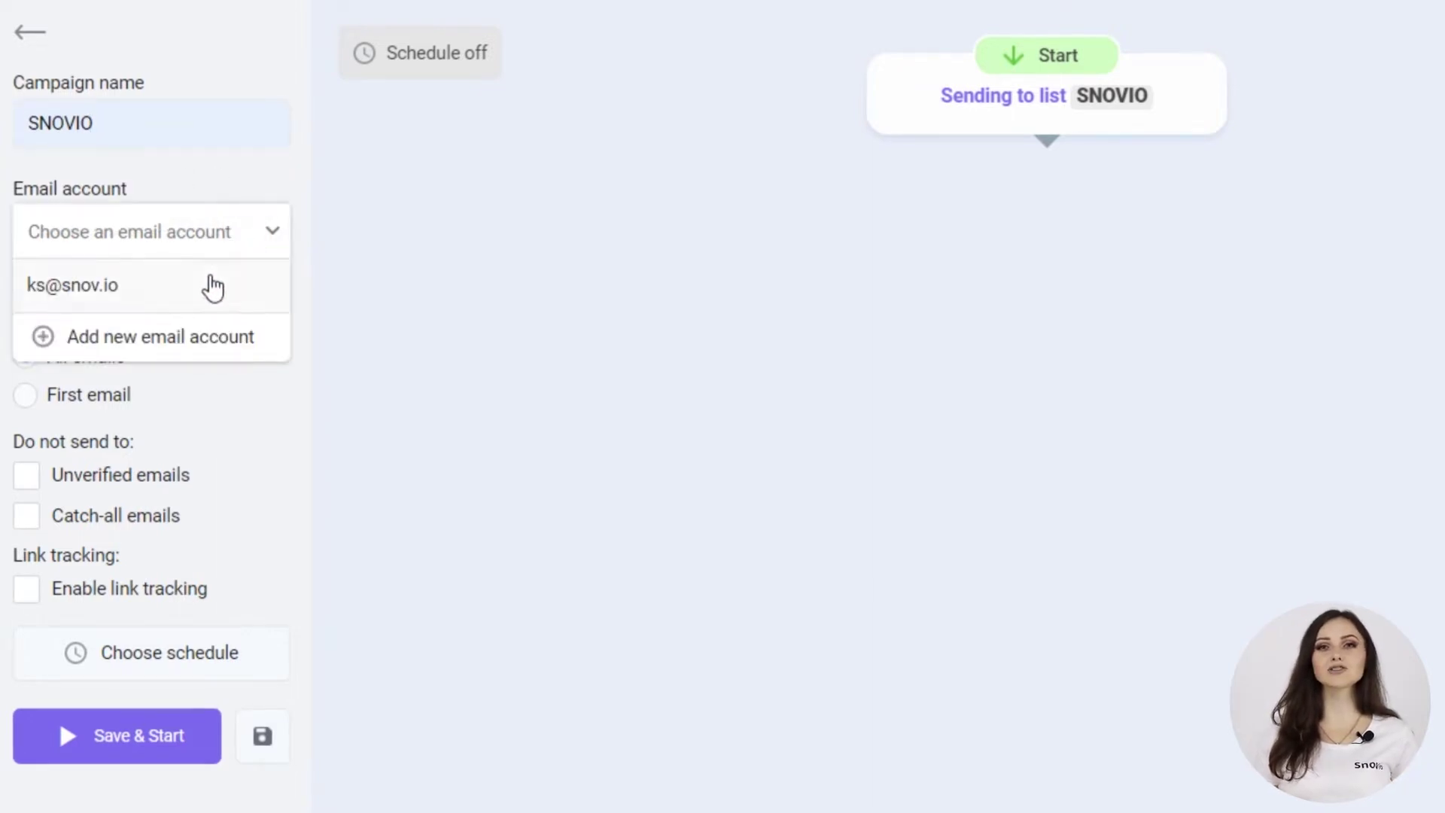
click(126, 293)
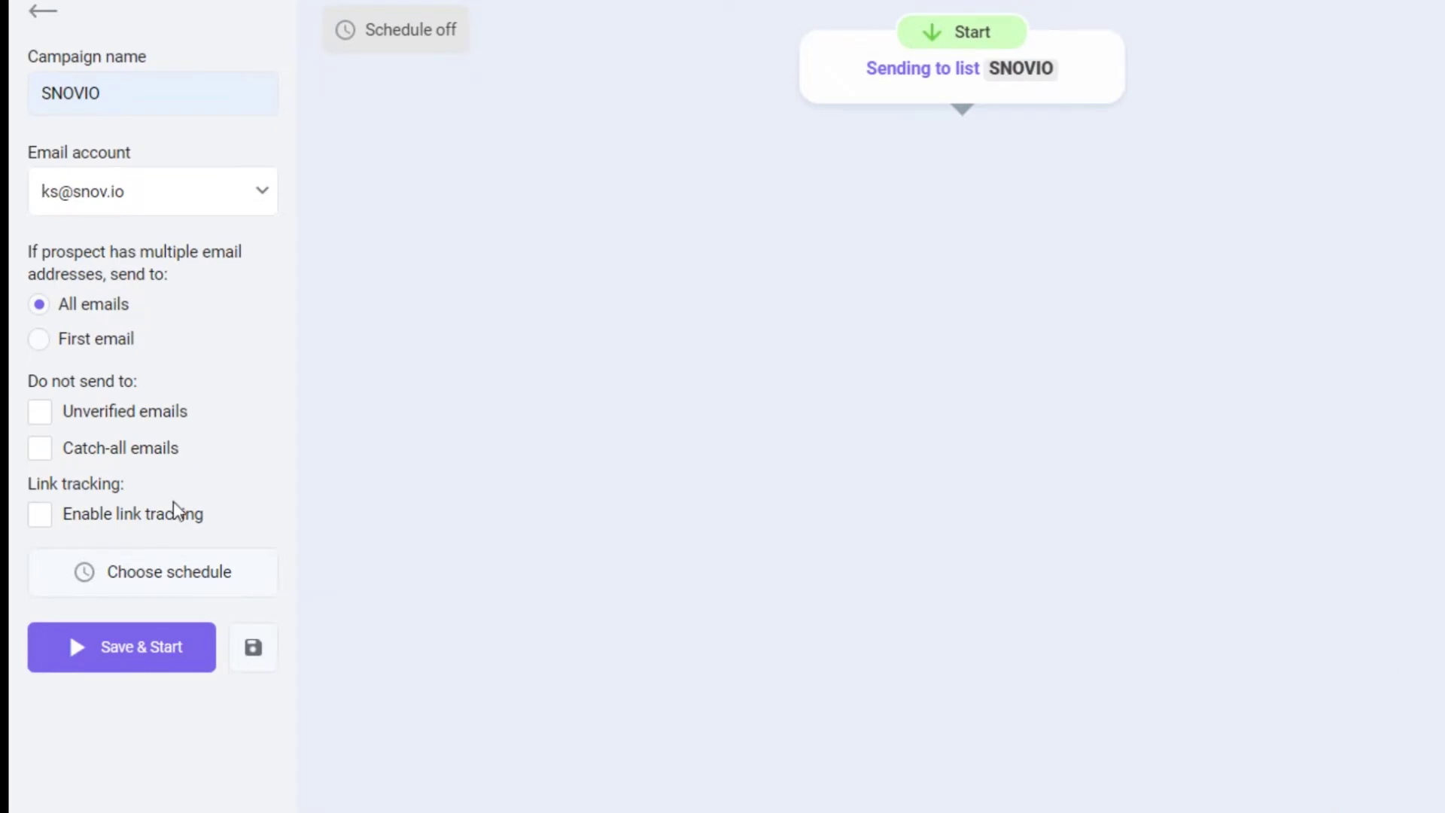
click(39, 519)
- Create a new sending schedule named Snovio in the US/Arizona time zone
click(184, 574)
click(913, 480)
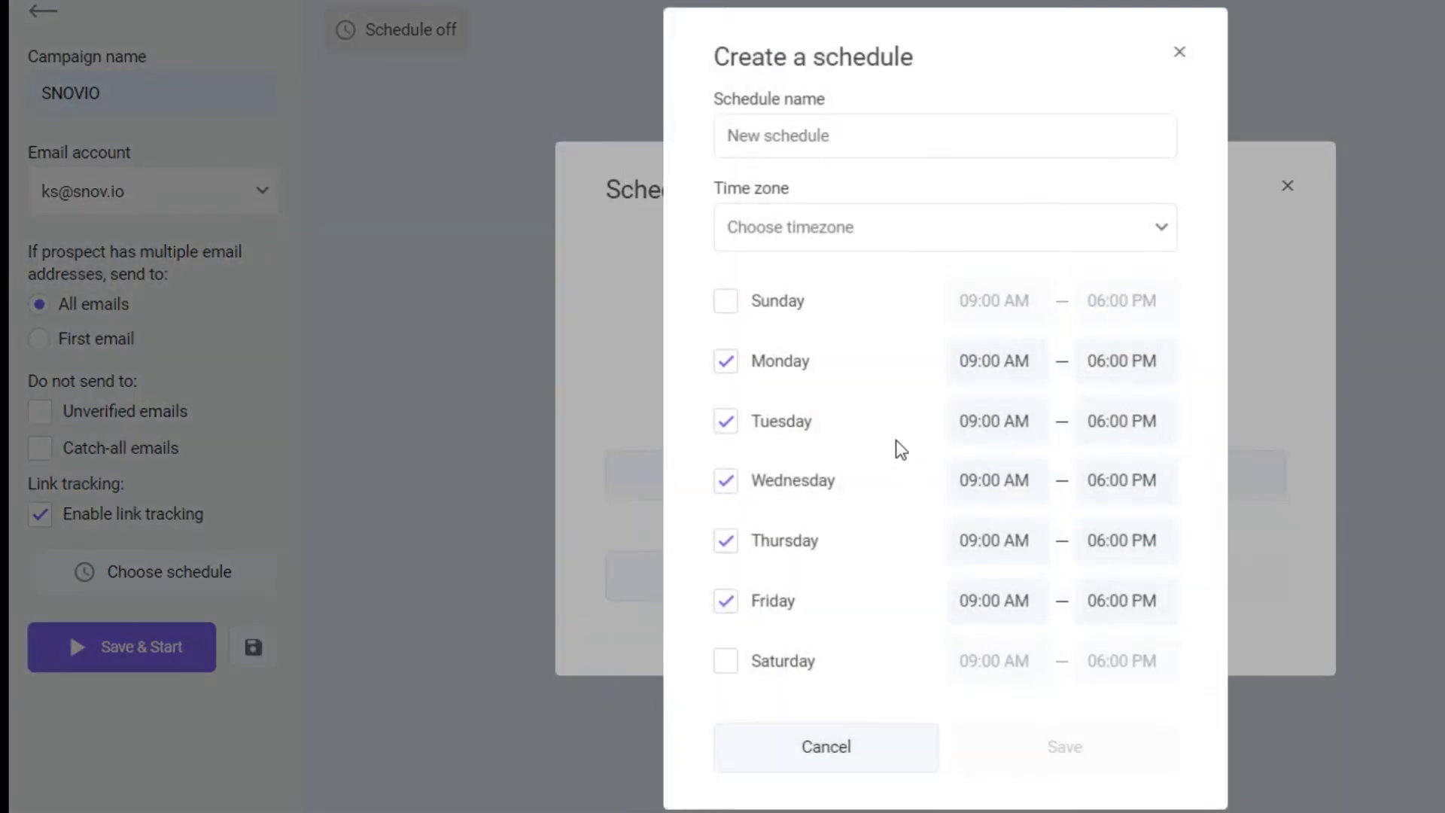
click(807, 140)
text(Snovio)
click(836, 227)
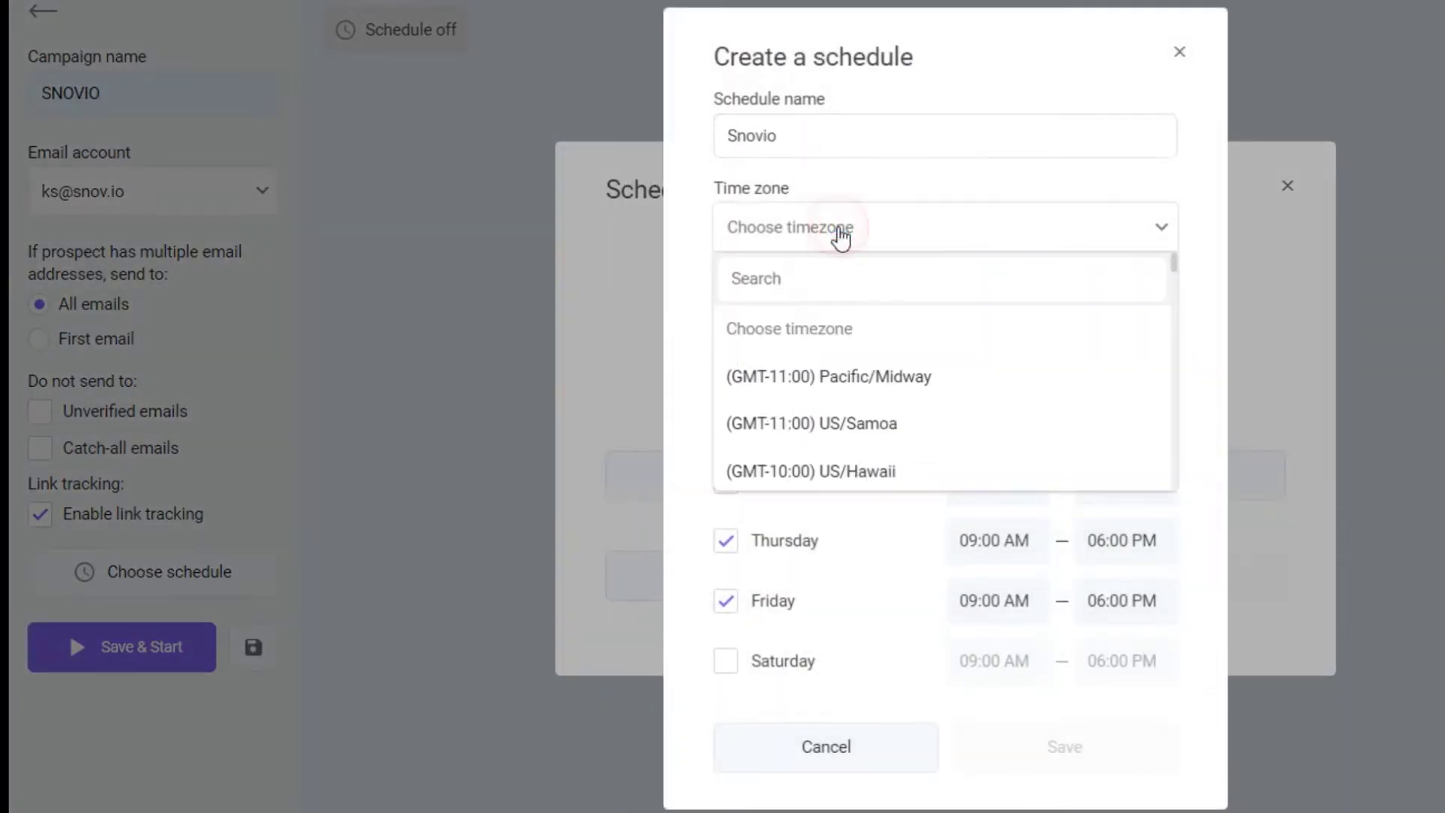
click(826, 280)
text(US)
click(825, 461)
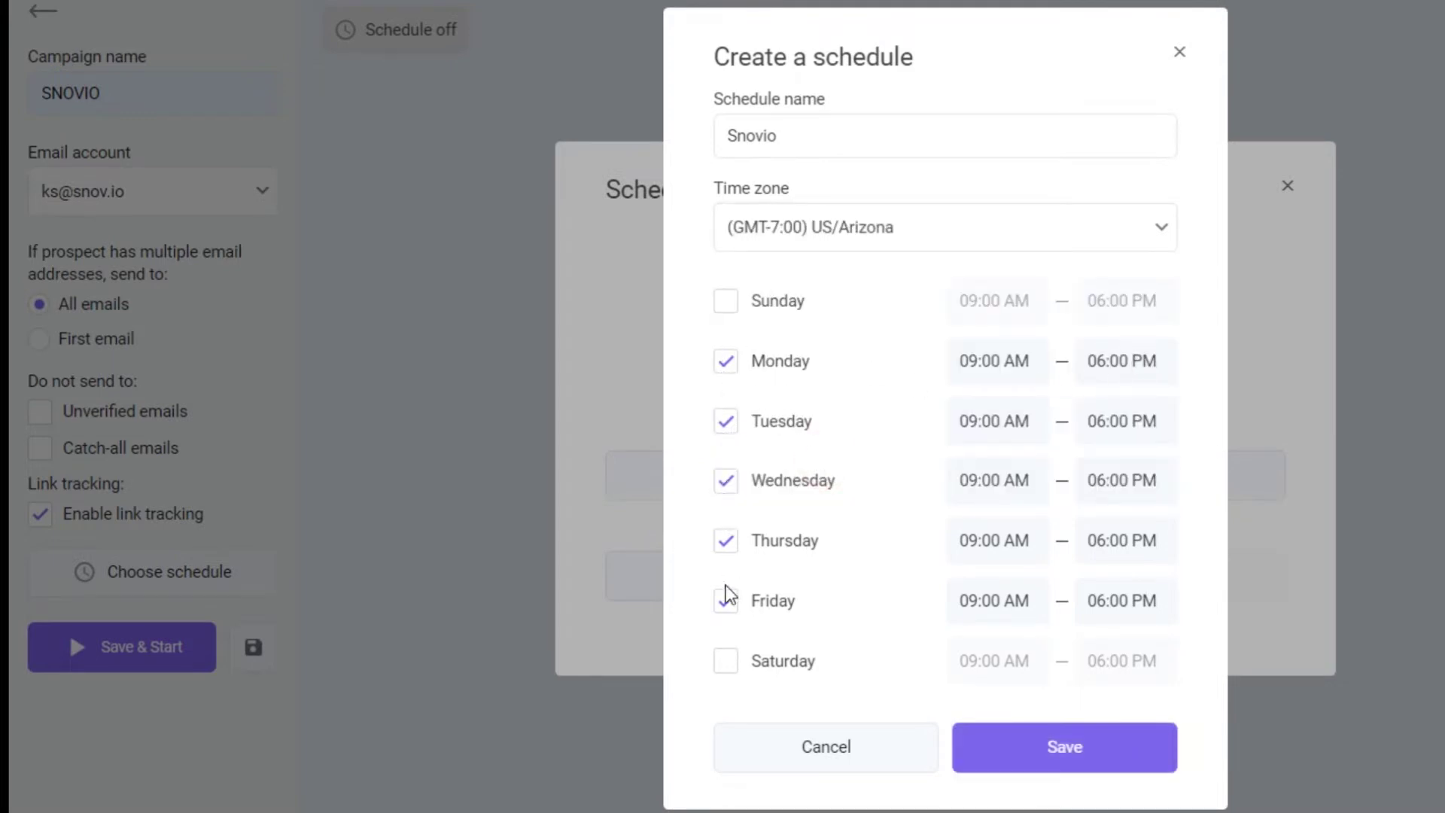
- Set the Monday through Friday end times to 07:00 PM
click(1129, 361)
scroll(1127, 554, down, 3)
click(1121, 572)
click(1125, 421)
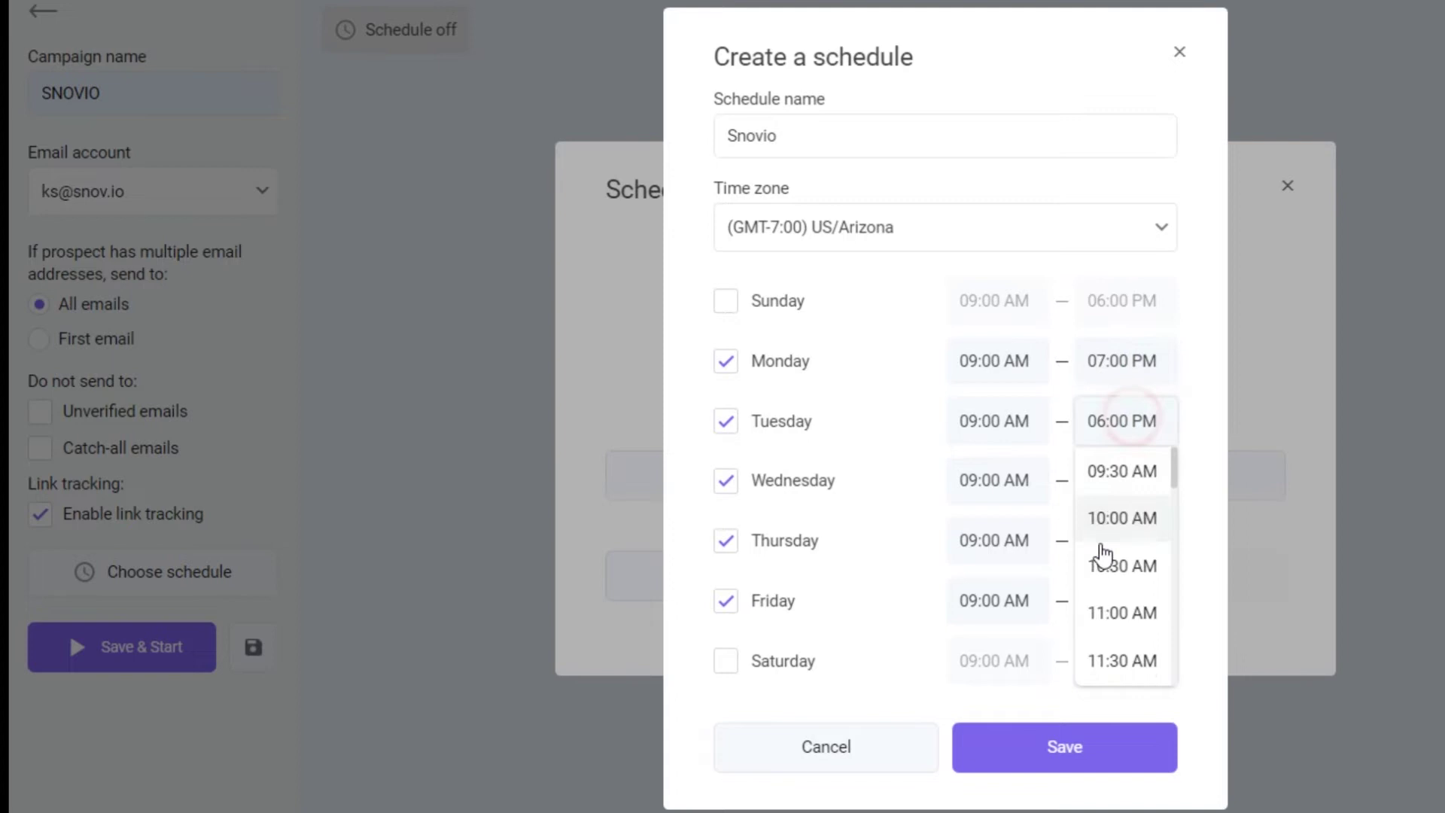
scroll(1115, 557, down, 6)
click(1121, 535)
click(1122, 480)
scroll(1126, 617, down, 6)
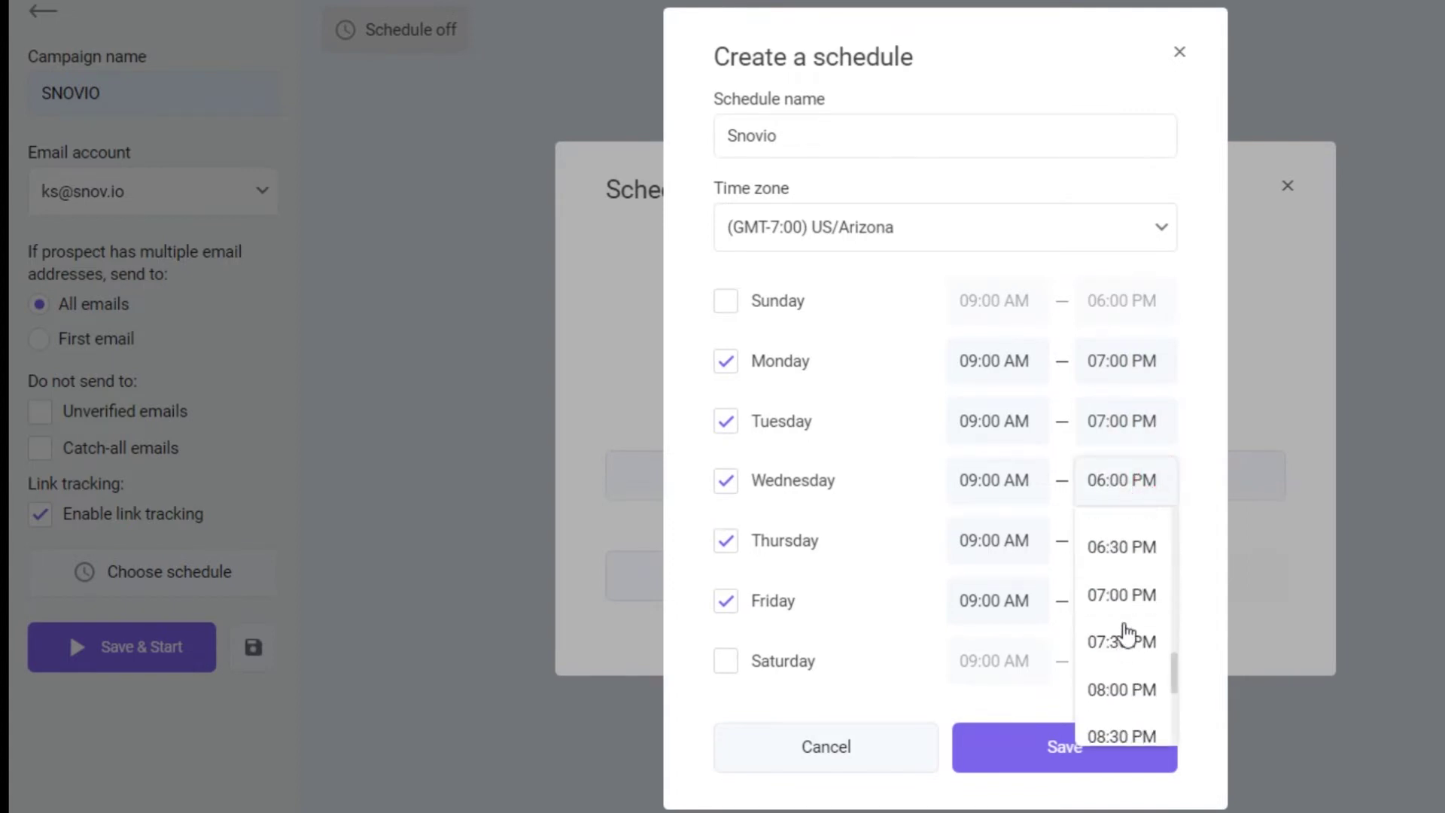
click(1122, 594)
click(1121, 541)
scroll(1131, 670, down, 6)
scroll(1129, 696, down, 6)
click(1112, 655)
click(1121, 600)
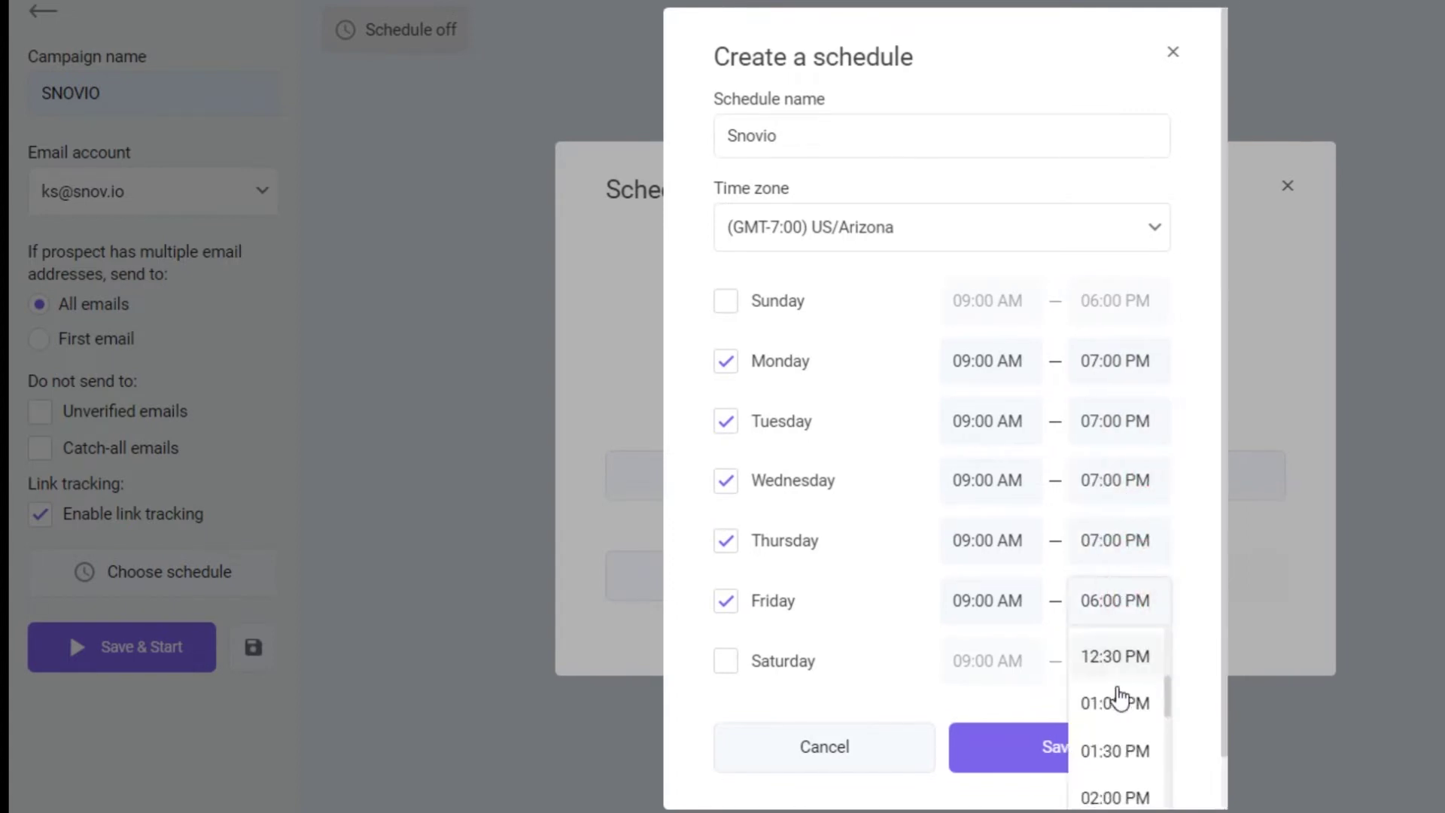
scroll(1119, 697, down, 6)
click(1112, 706)
- Save the Snovio schedule, select it and apply it to the campaign
click(1105, 760)
click(969, 277)
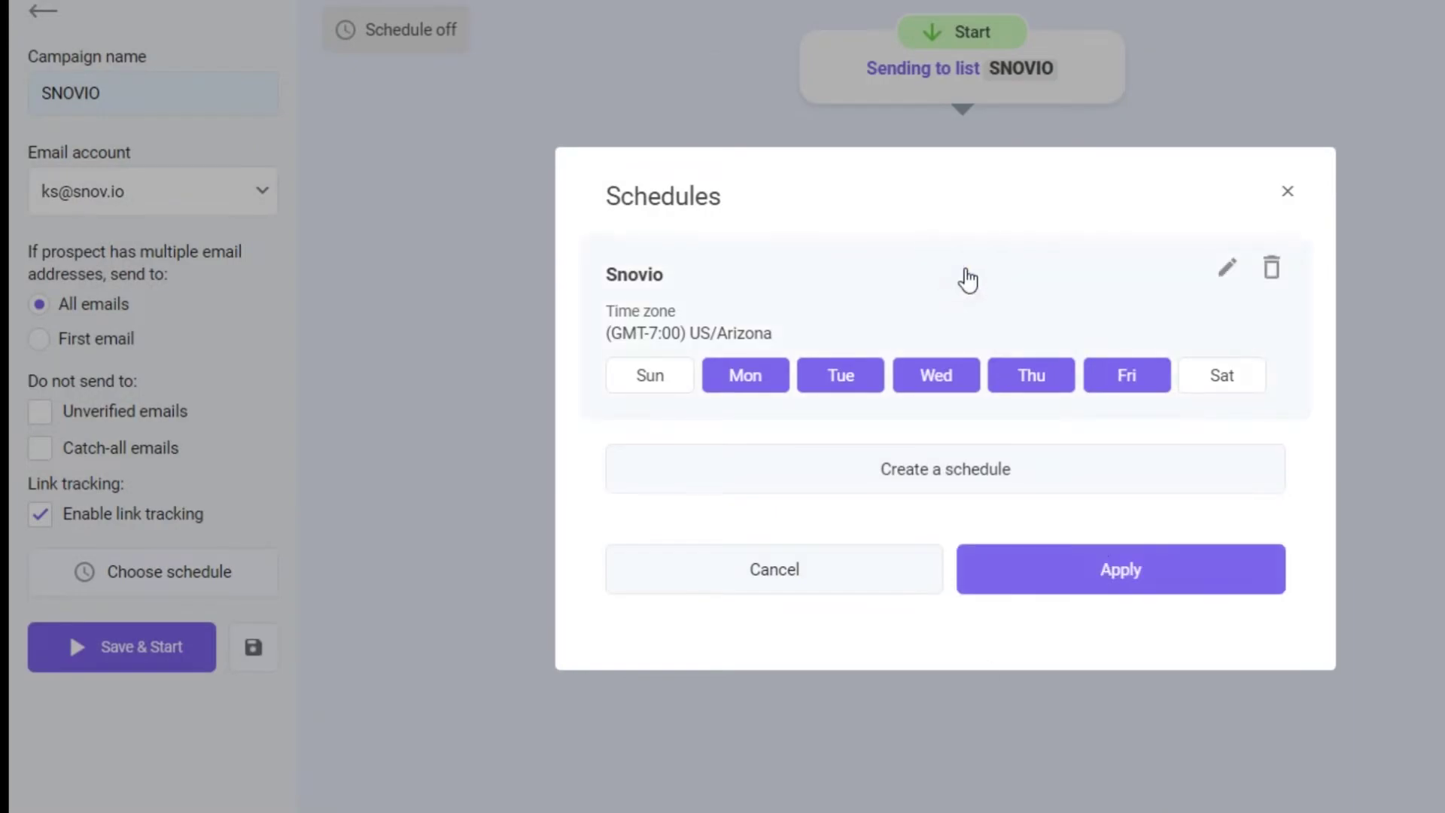
click(1104, 582)
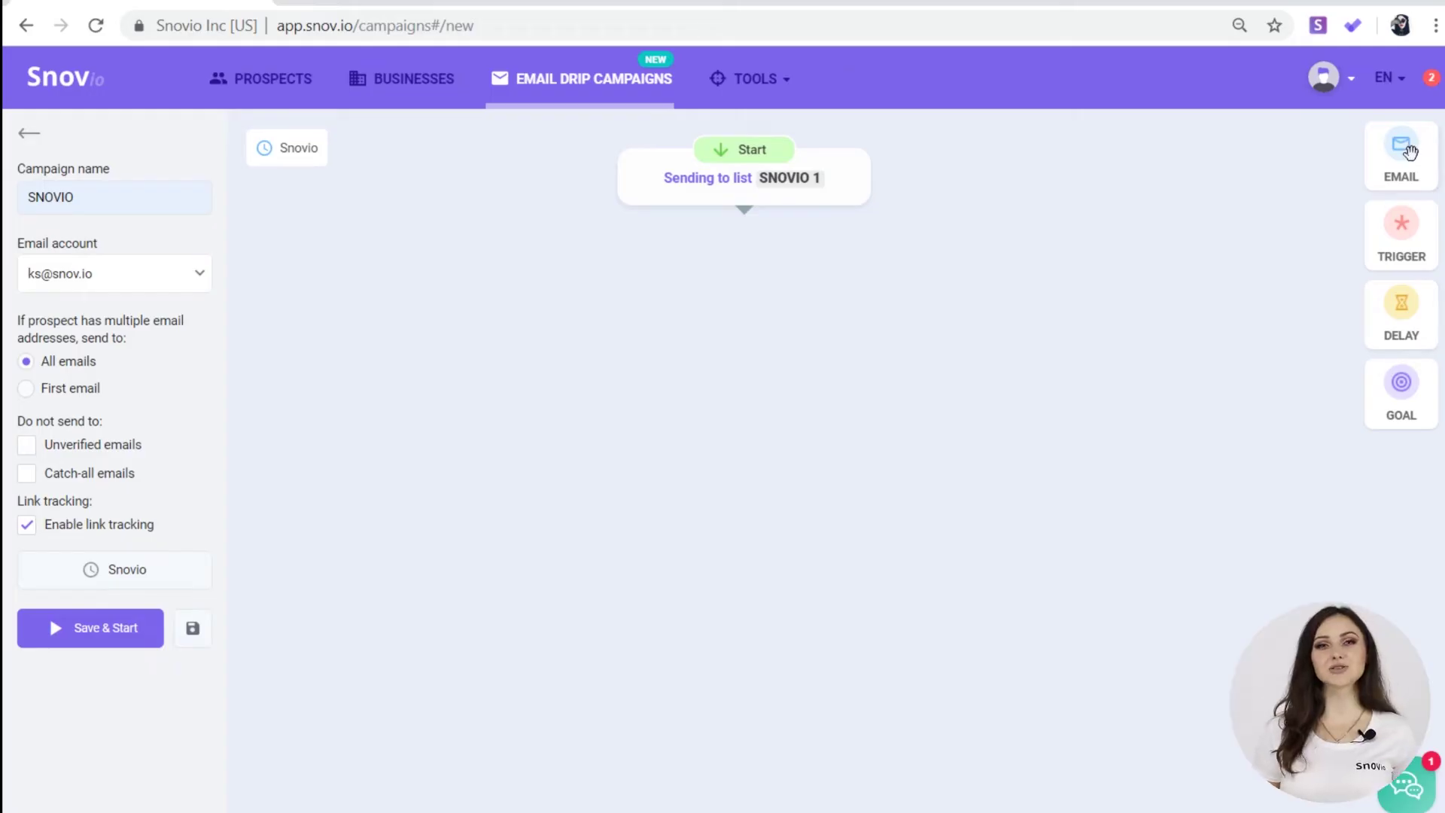
- Link Start to an Email, a Delay, a second Email and a Trigger whose No branch leads to an Email
drag(1414, 162, 450, 273)
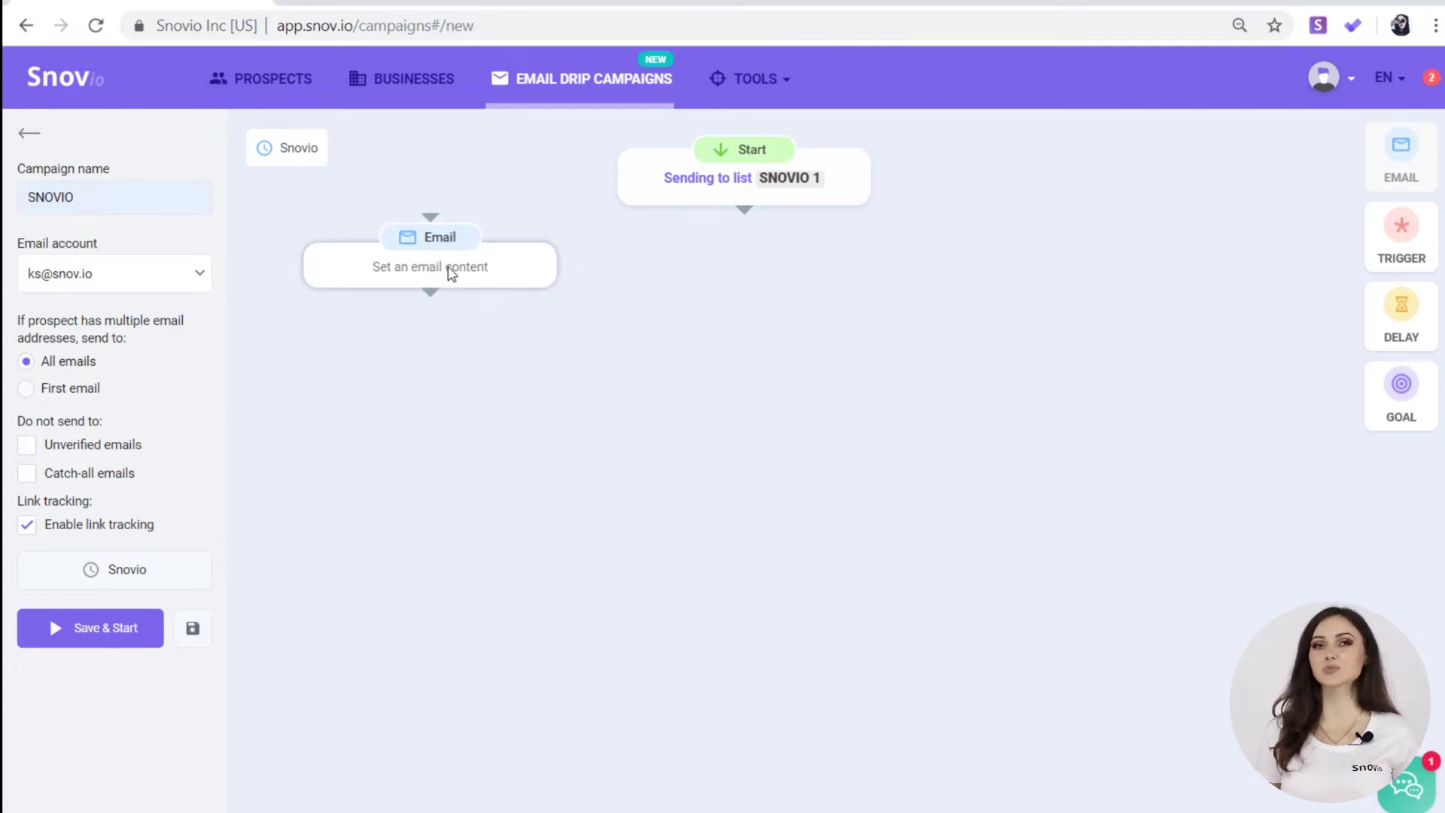
drag(744, 210, 432, 220)
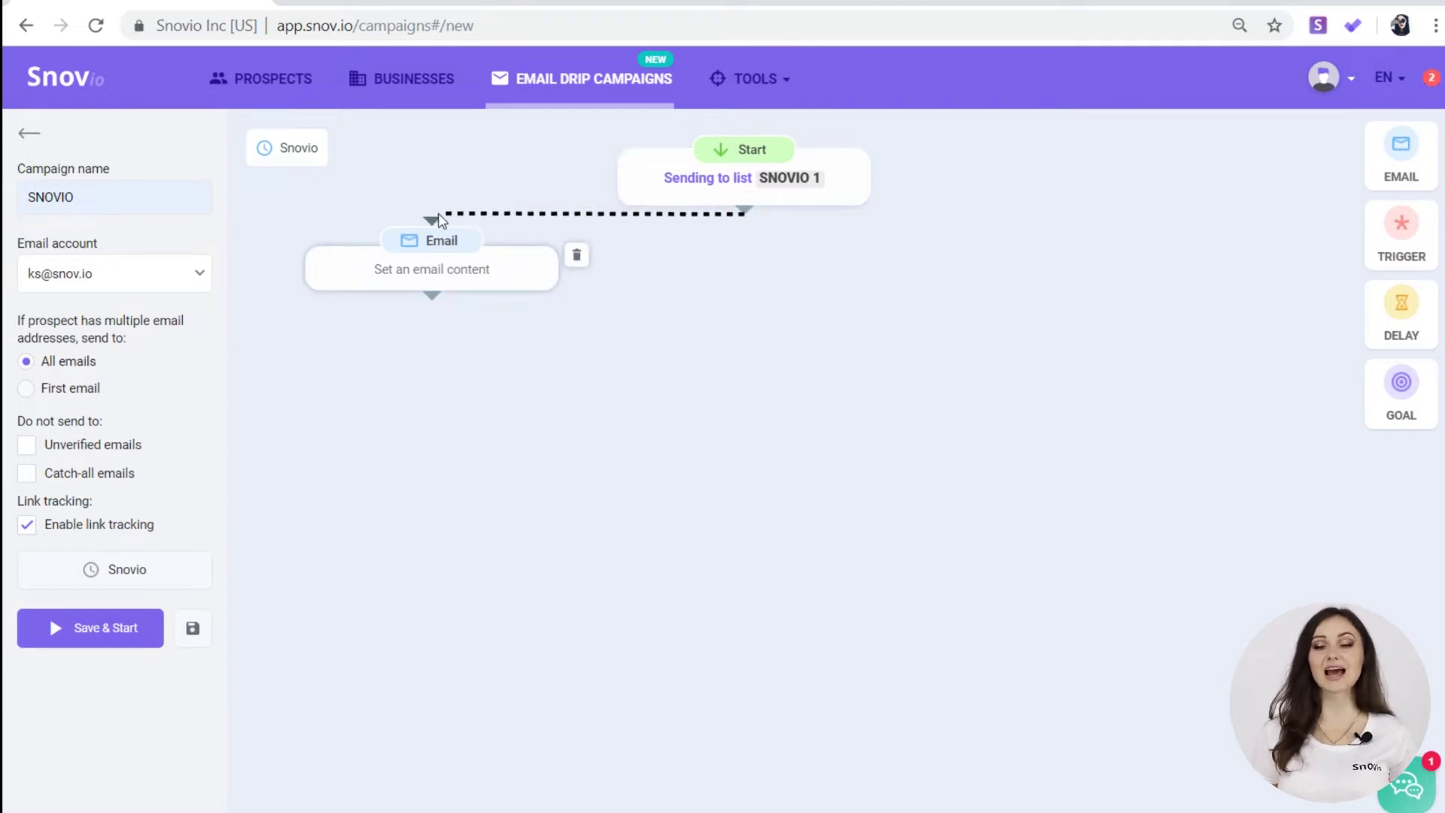
click(1402, 309)
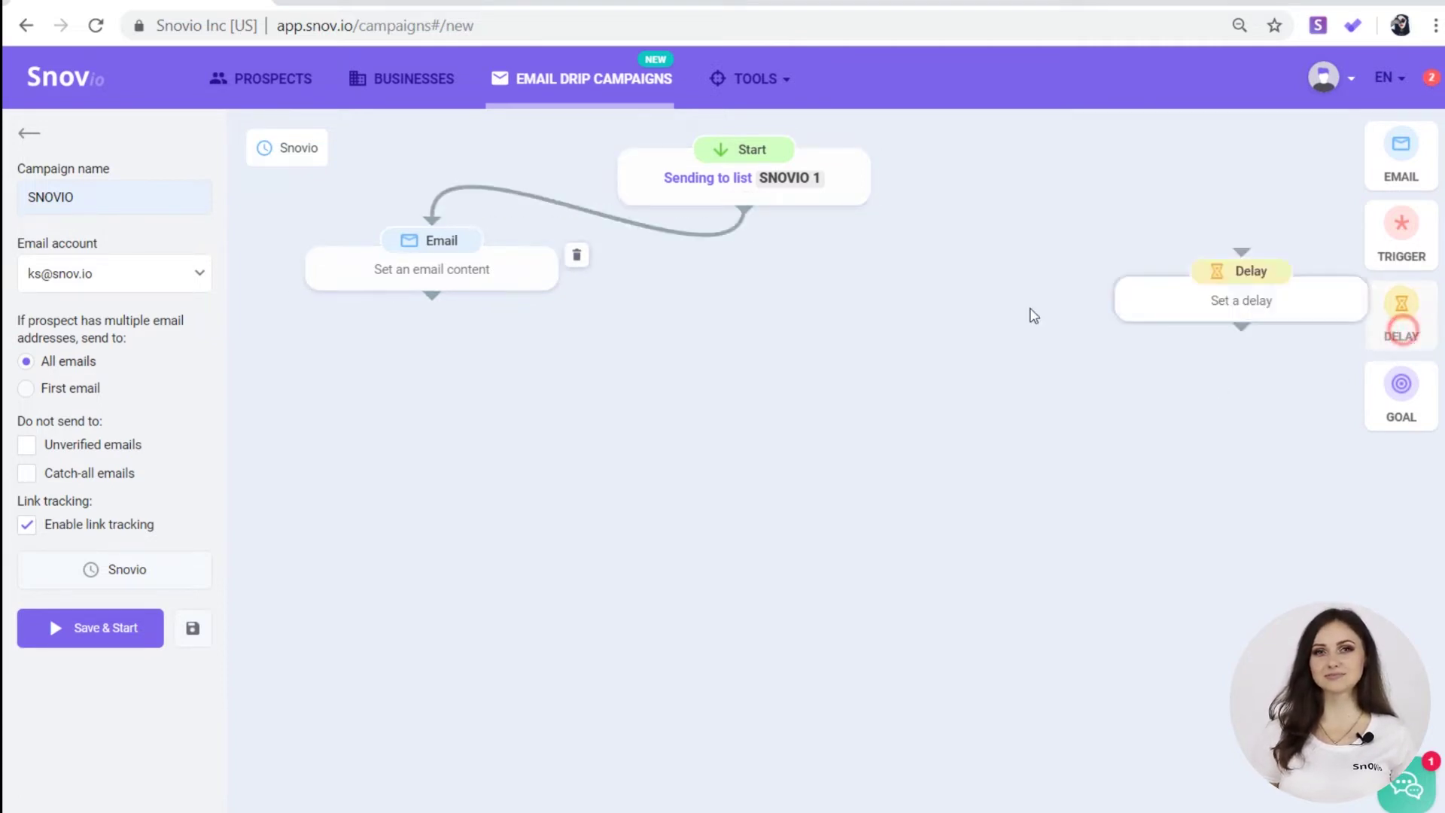
drag(431, 301, 432, 337)
click(1402, 154)
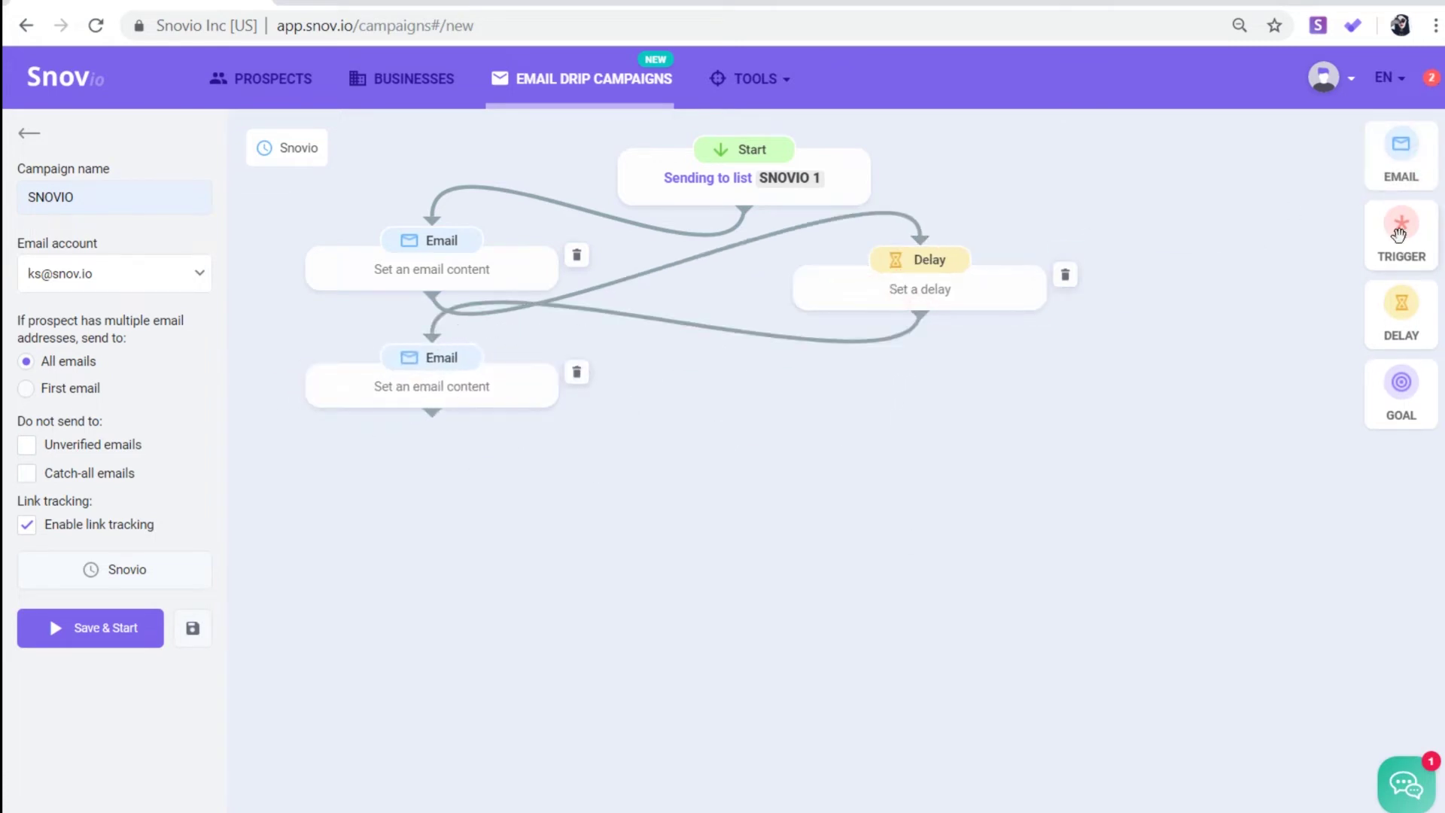
click(1401, 230)
drag(432, 412, 939, 338)
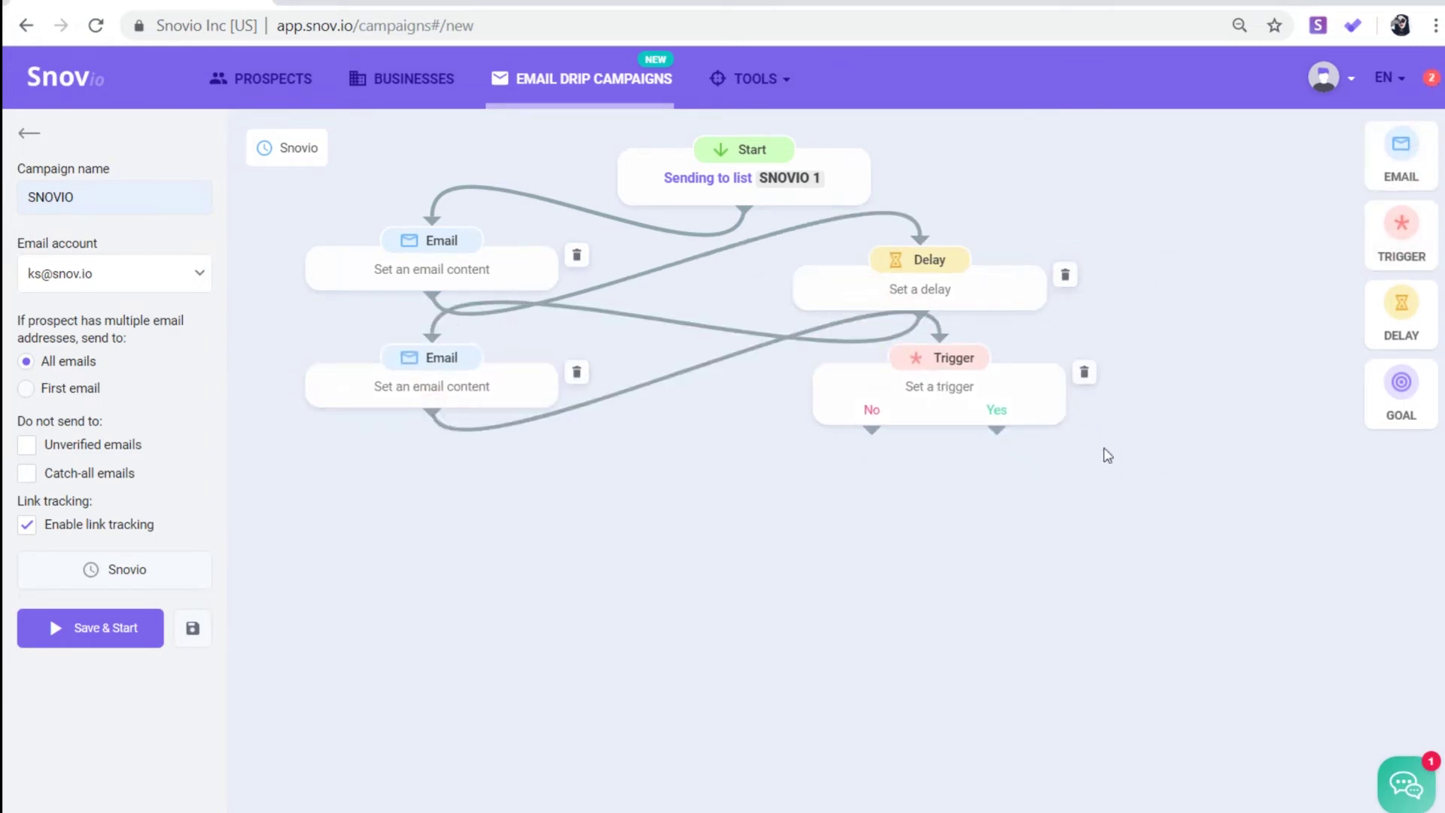
drag(872, 430, 452, 456)
- Add a second Trigger on the first Trigger's Yes branch, with Emails on its Yes and No branches
click(1402, 226)
drag(996, 431, 998, 473)
click(1402, 155)
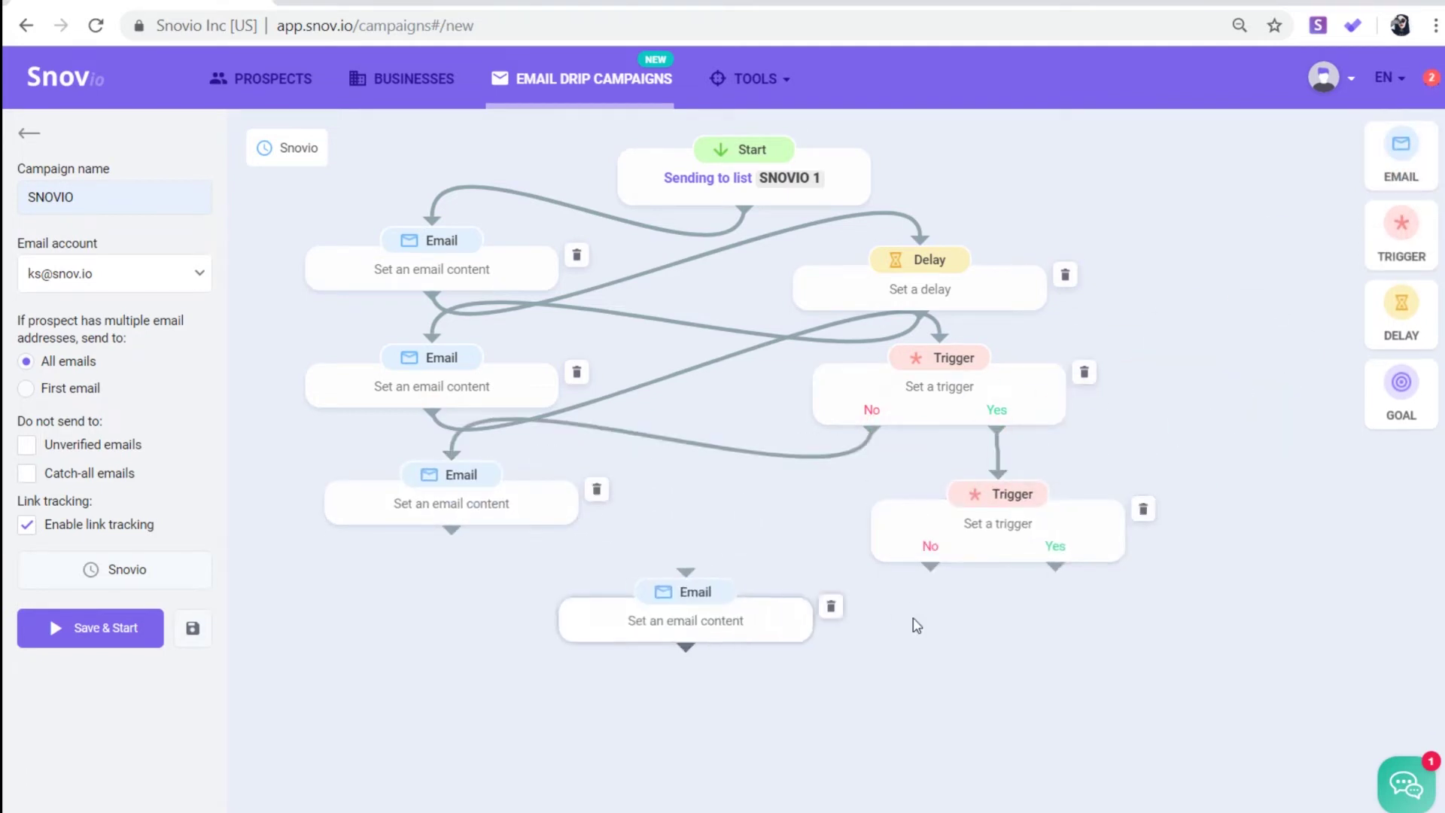
drag(930, 569, 685, 578)
click(1401, 154)
drag(1126, 632, 1130, 637)
drag(1055, 563, 1135, 594)
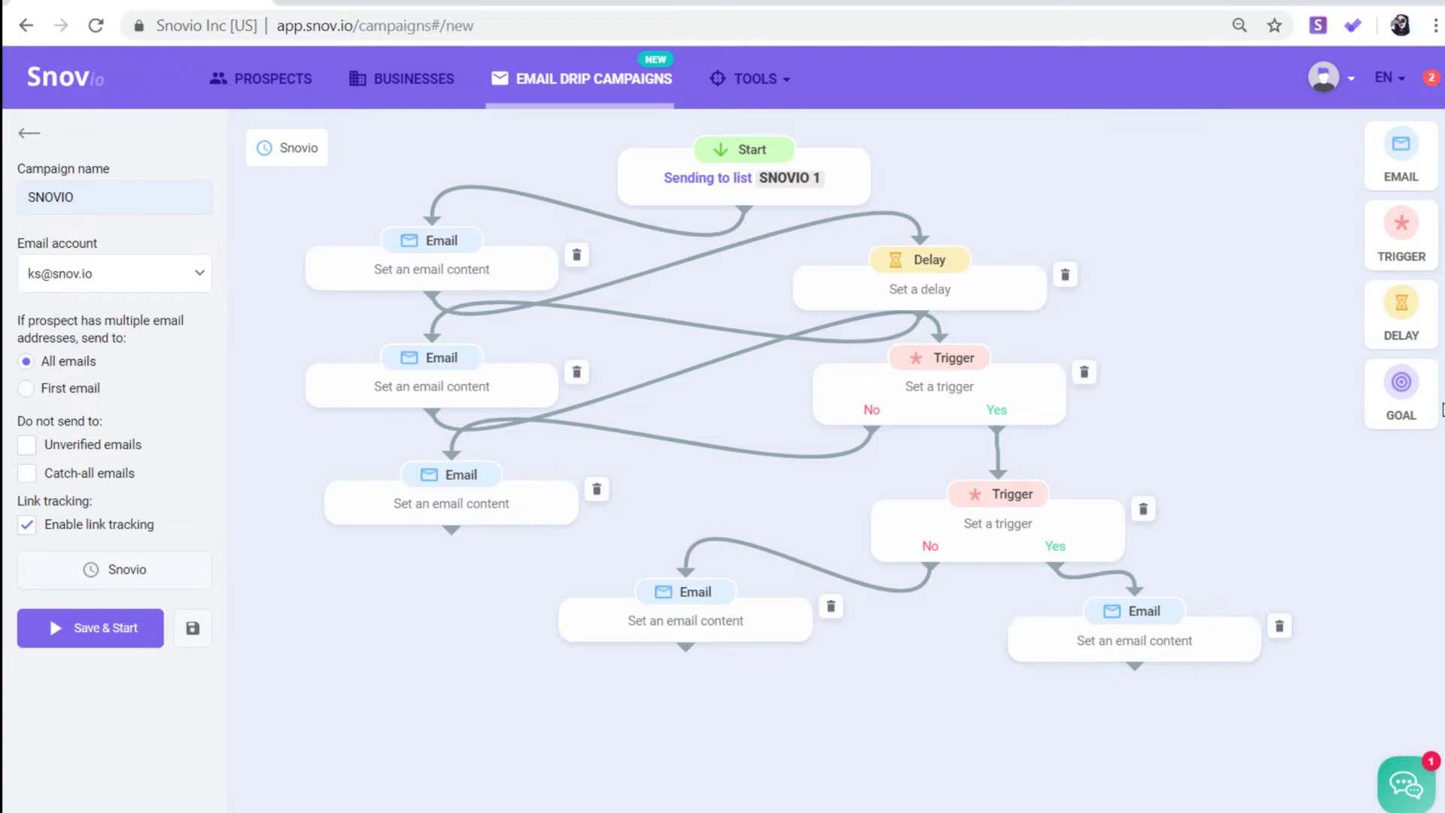
- Attach a Goal endpoint after each of the three final Email steps
click(1401, 384)
drag(452, 531, 392, 591)
click(1402, 383)
drag(685, 646, 755, 727)
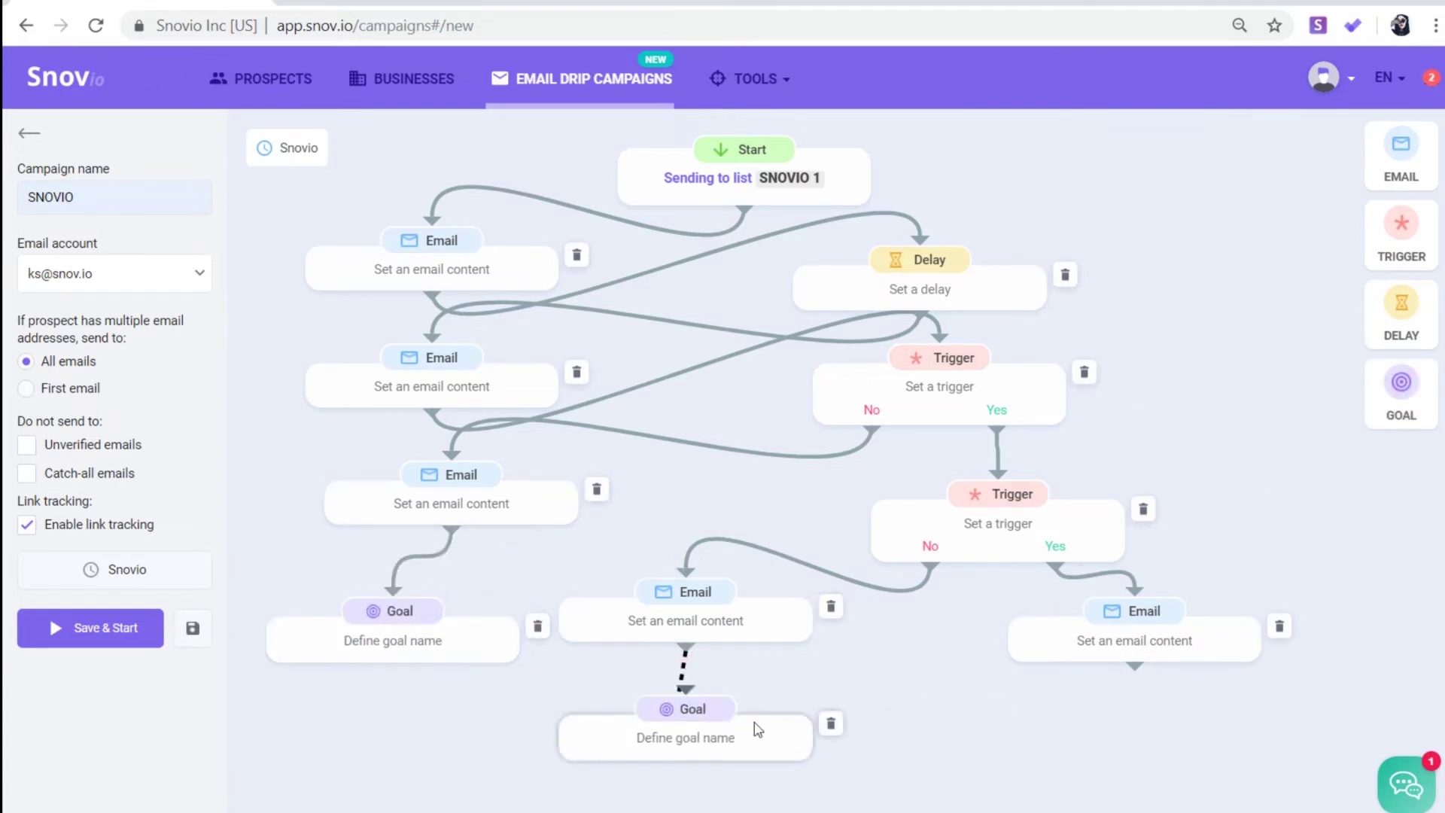
click(1401, 383)
drag(1135, 667, 1116, 709)
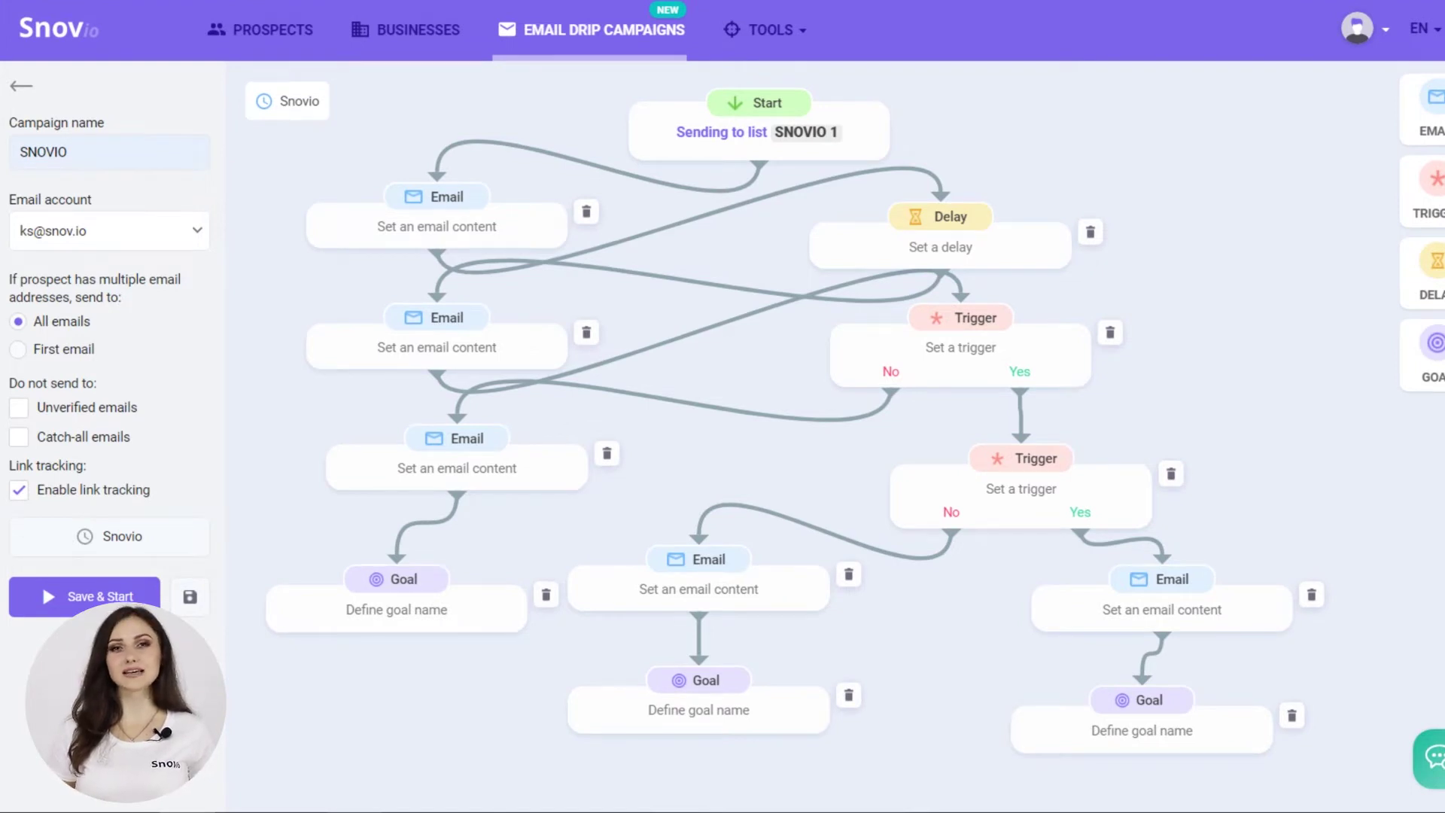
- In the enlarged first email, insert a 'Click here' link to the snov.io address
click(427, 230)
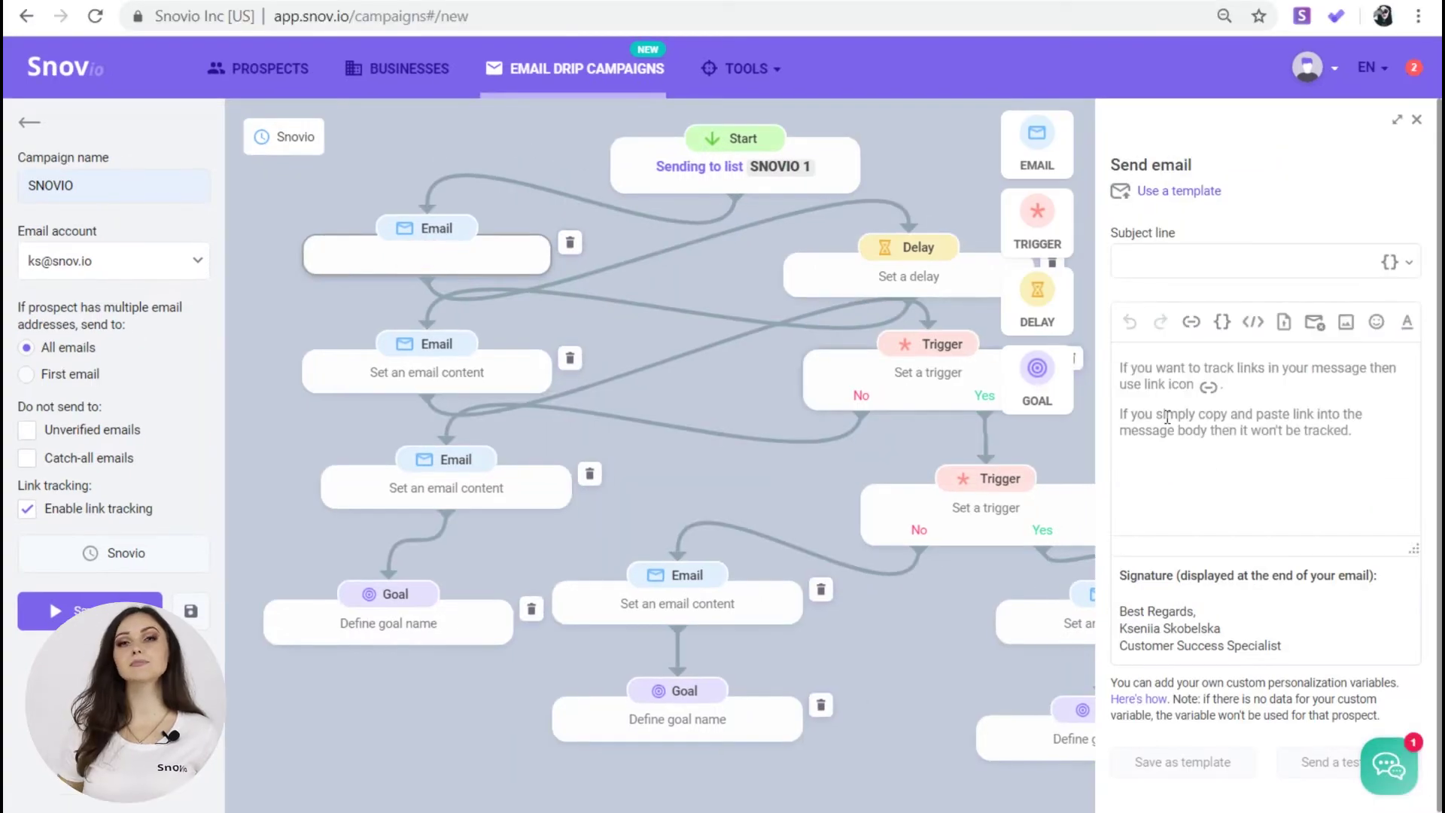
click(1397, 119)
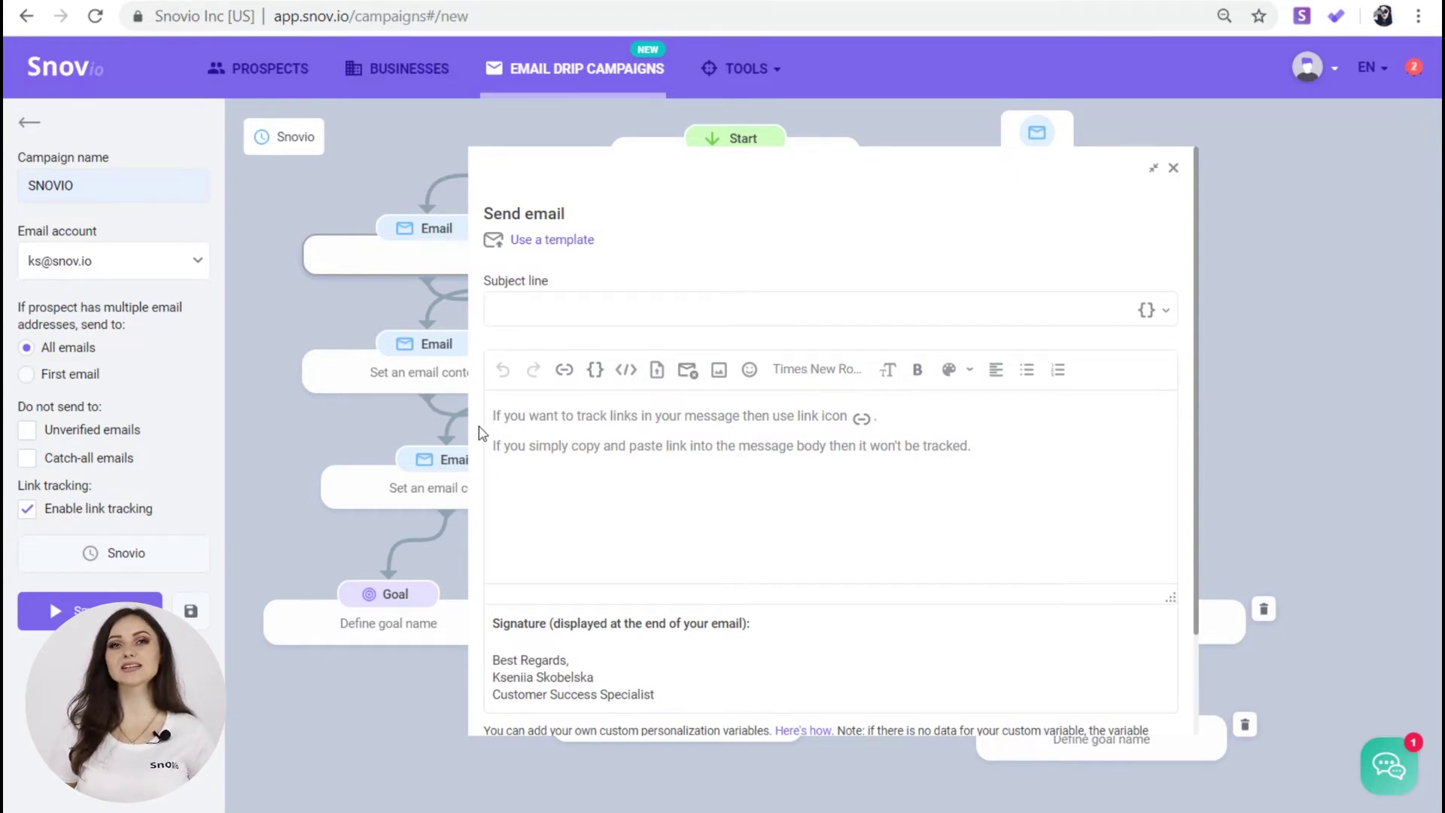
click(568, 379)
text(https://snov.io/)
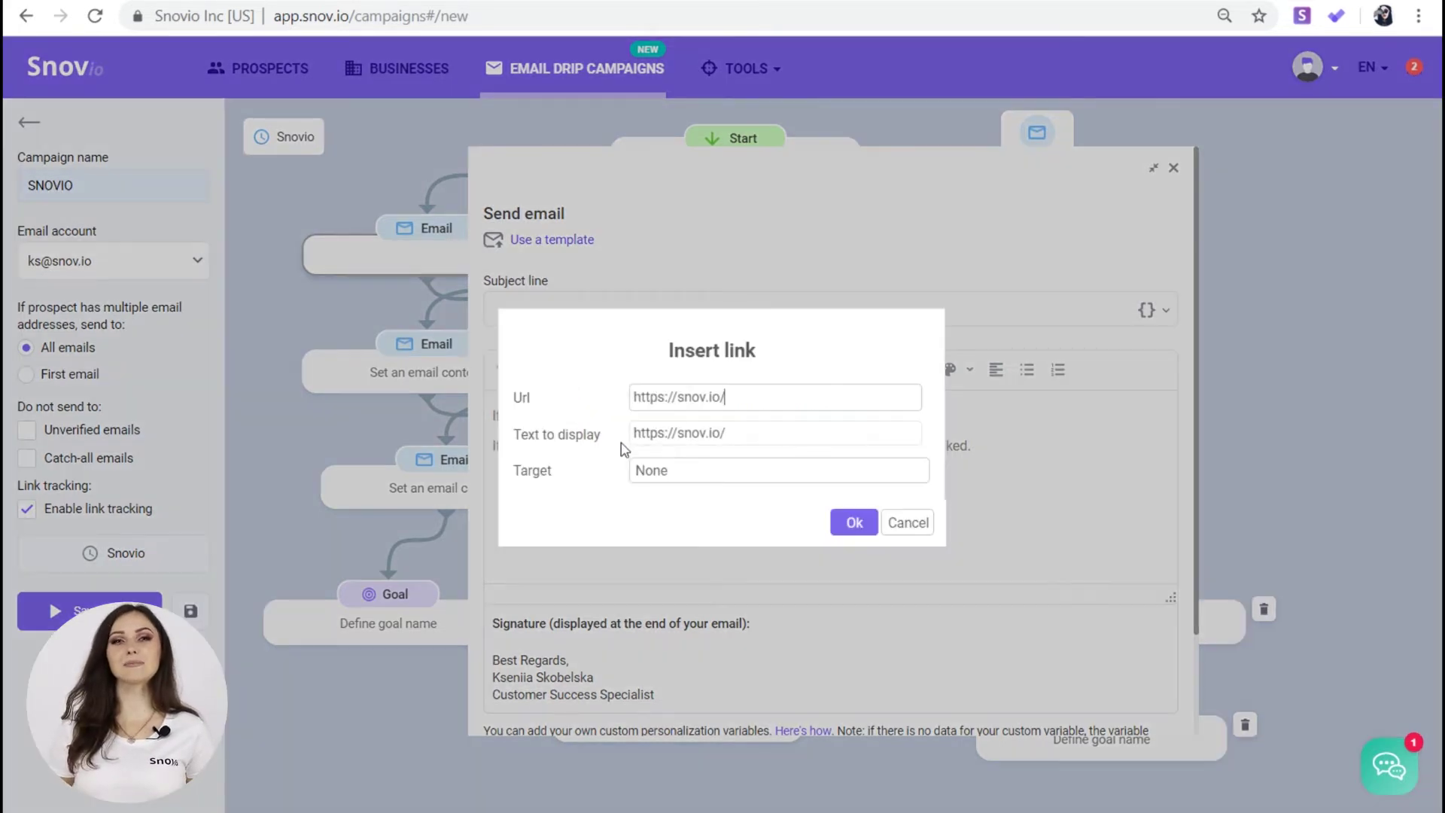
key(Tab)
text(Click here)
click(853, 523)
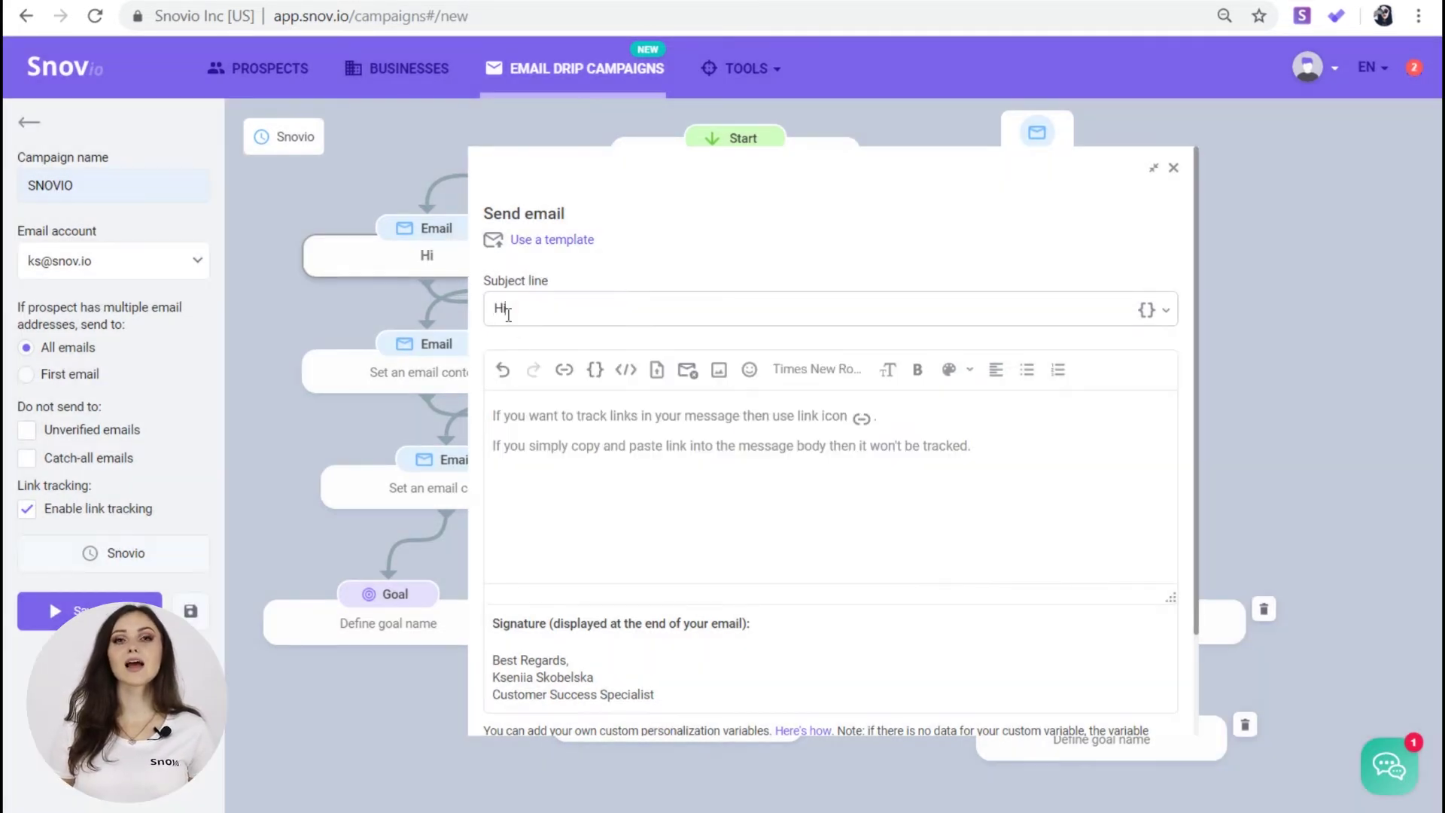
- Add {{first_name}} to the subject and start the body with 'Hello, {{first_name}}'
click(1146, 309)
click(1084, 407)
click(542, 420)
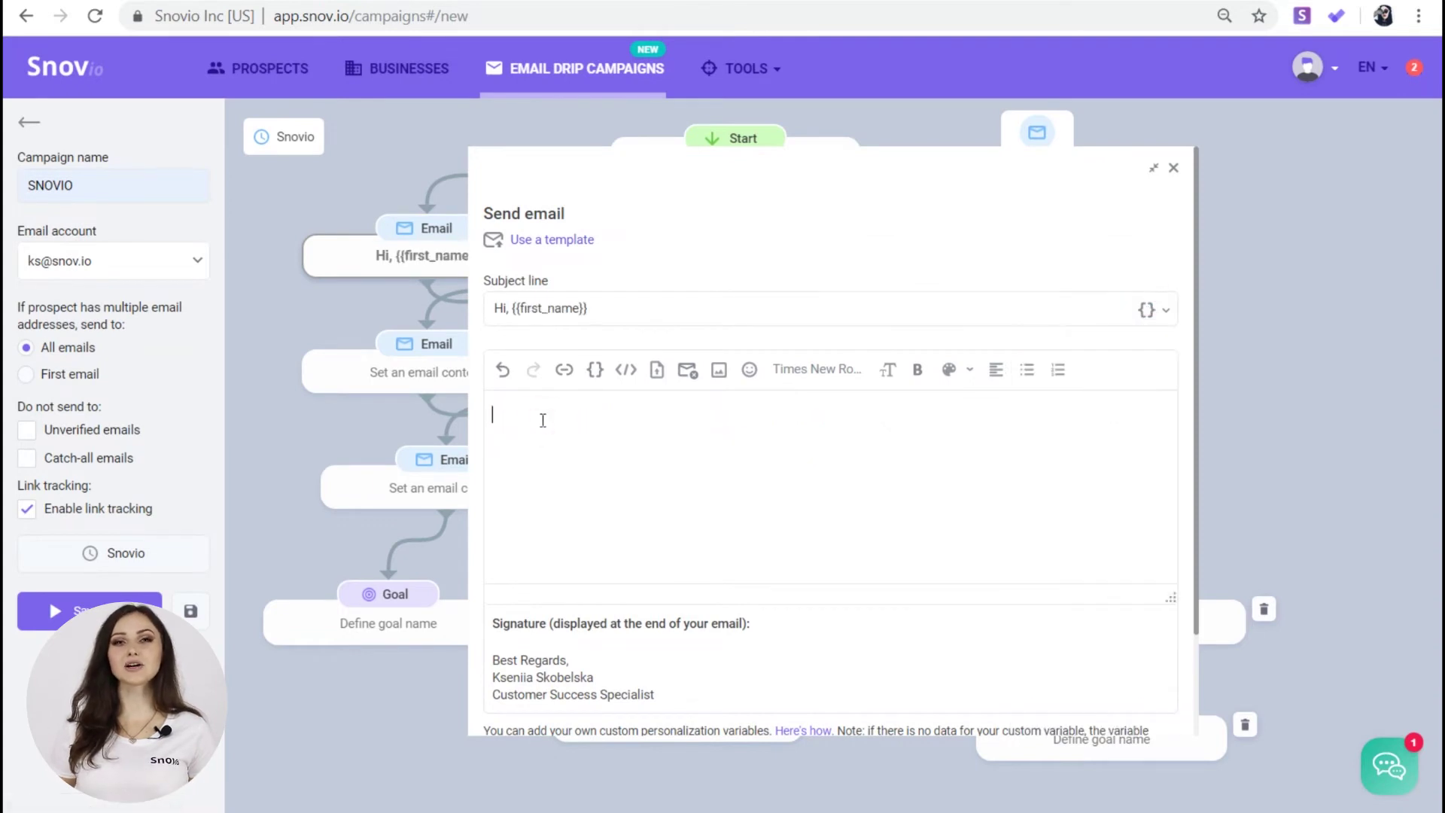
text(Hello,)
click(595, 369)
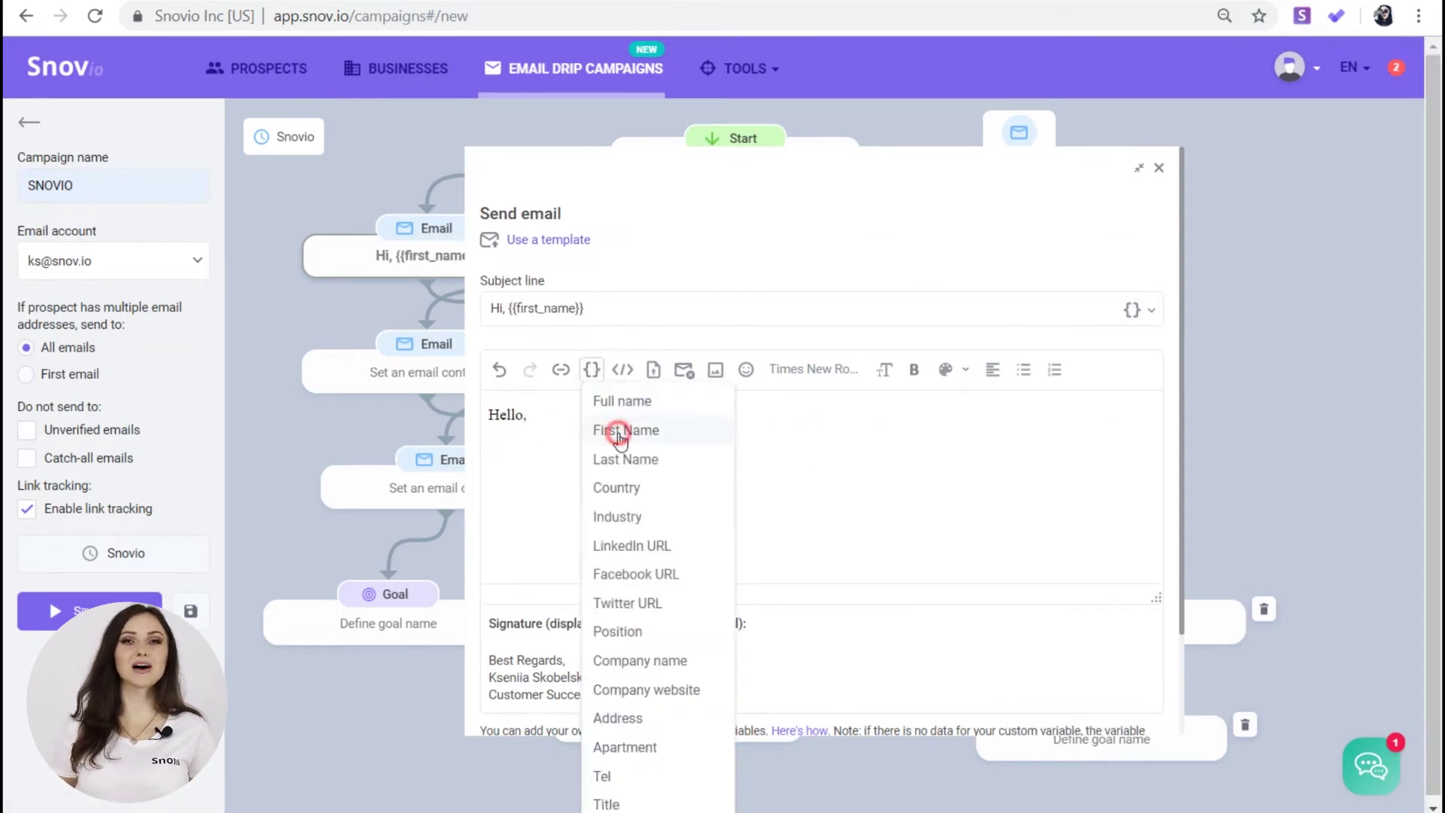
click(611, 426)
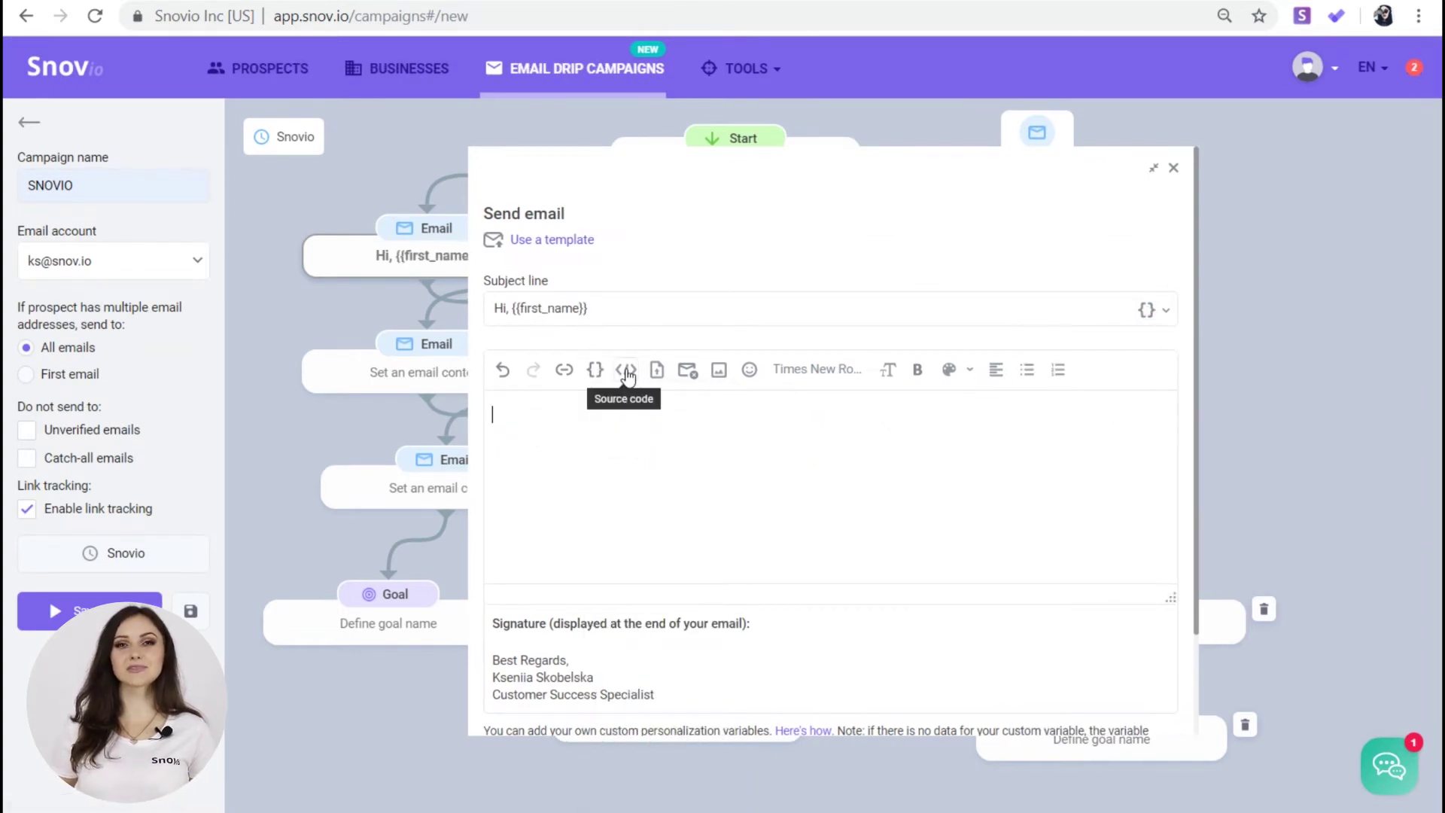
- Paste the prepared HTML pitch into the body source and attach Marketing Tips.pdf
click(626, 370)
key(ctrl+v)
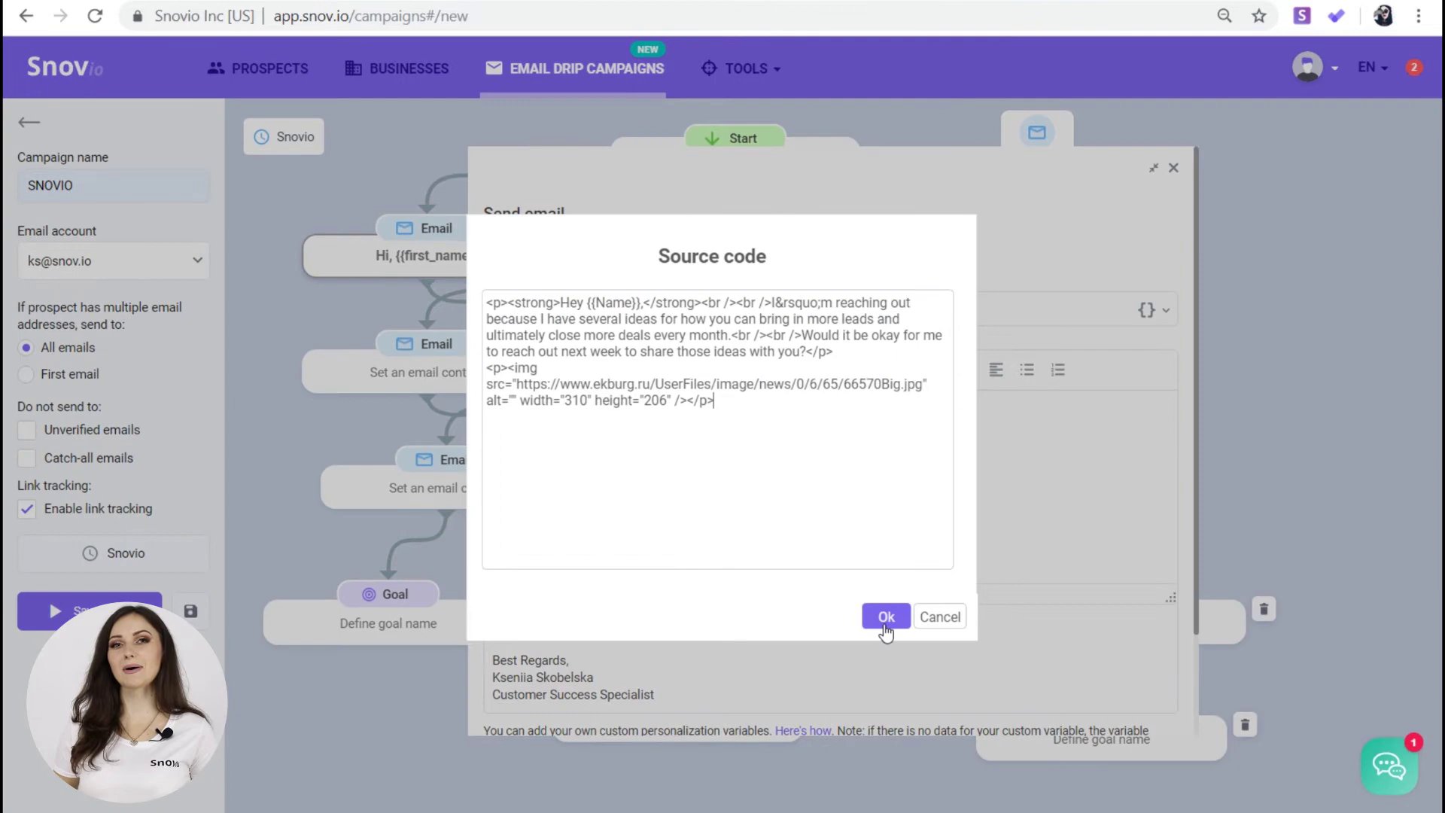
click(884, 614)
click(657, 370)
click(477, 274)
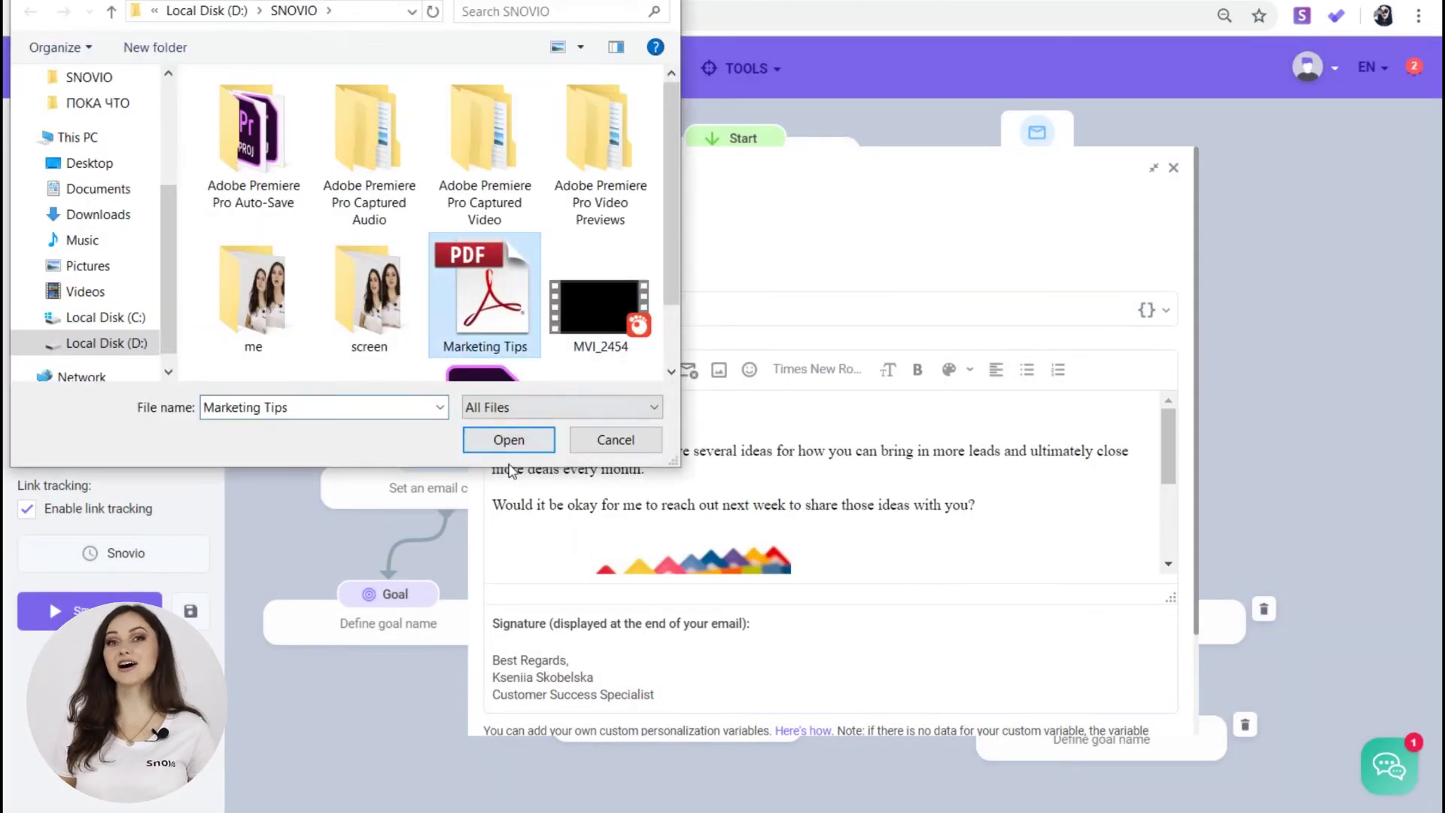
click(552, 442)
scroll(487, 595, down, 3)
scroll(488, 594, up, 3)
- Insert an Unsubscribe link and an image from a URL into the email body
click(687, 369)
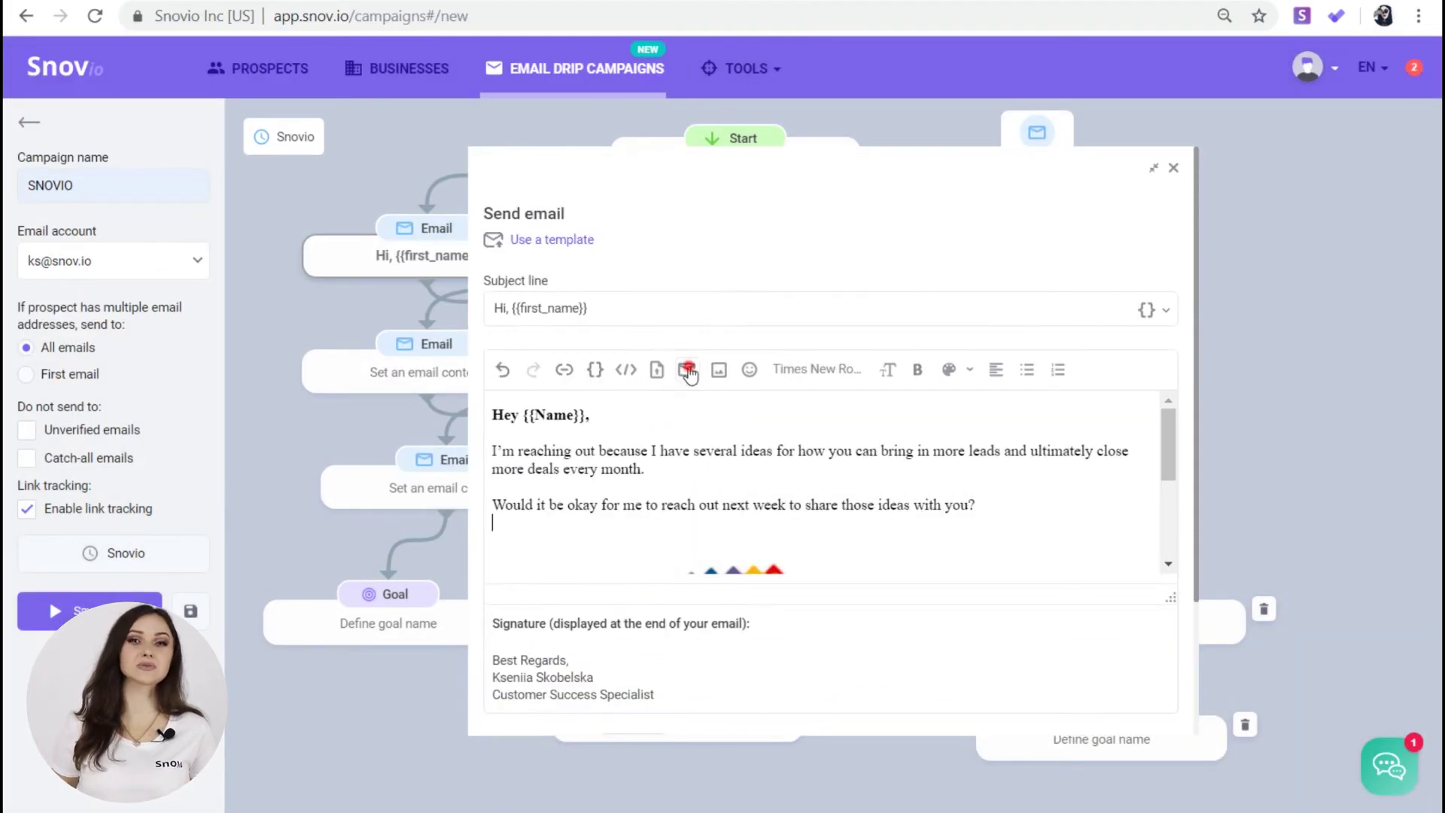
text(Unsubscribe)
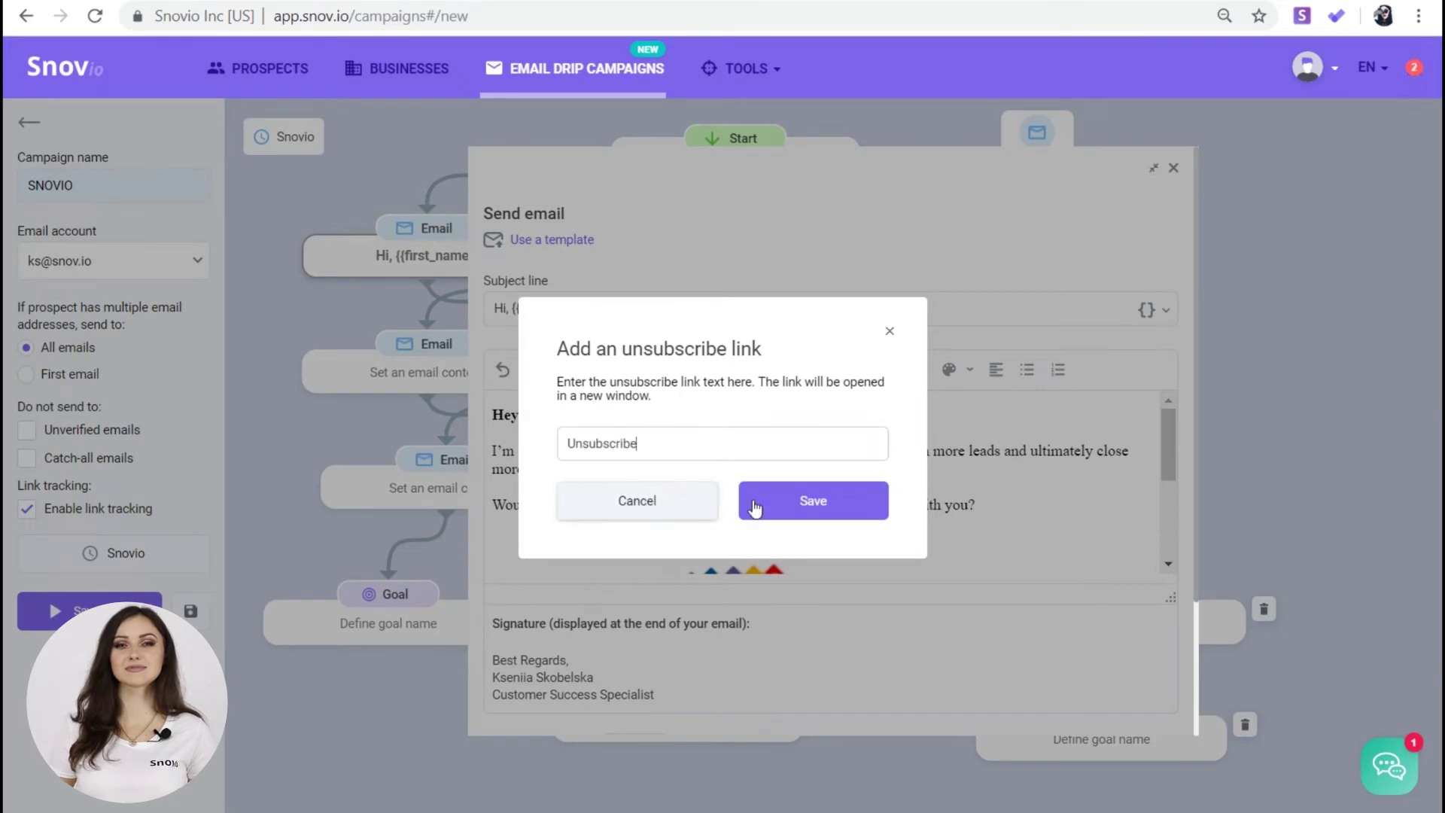
click(755, 506)
click(719, 371)
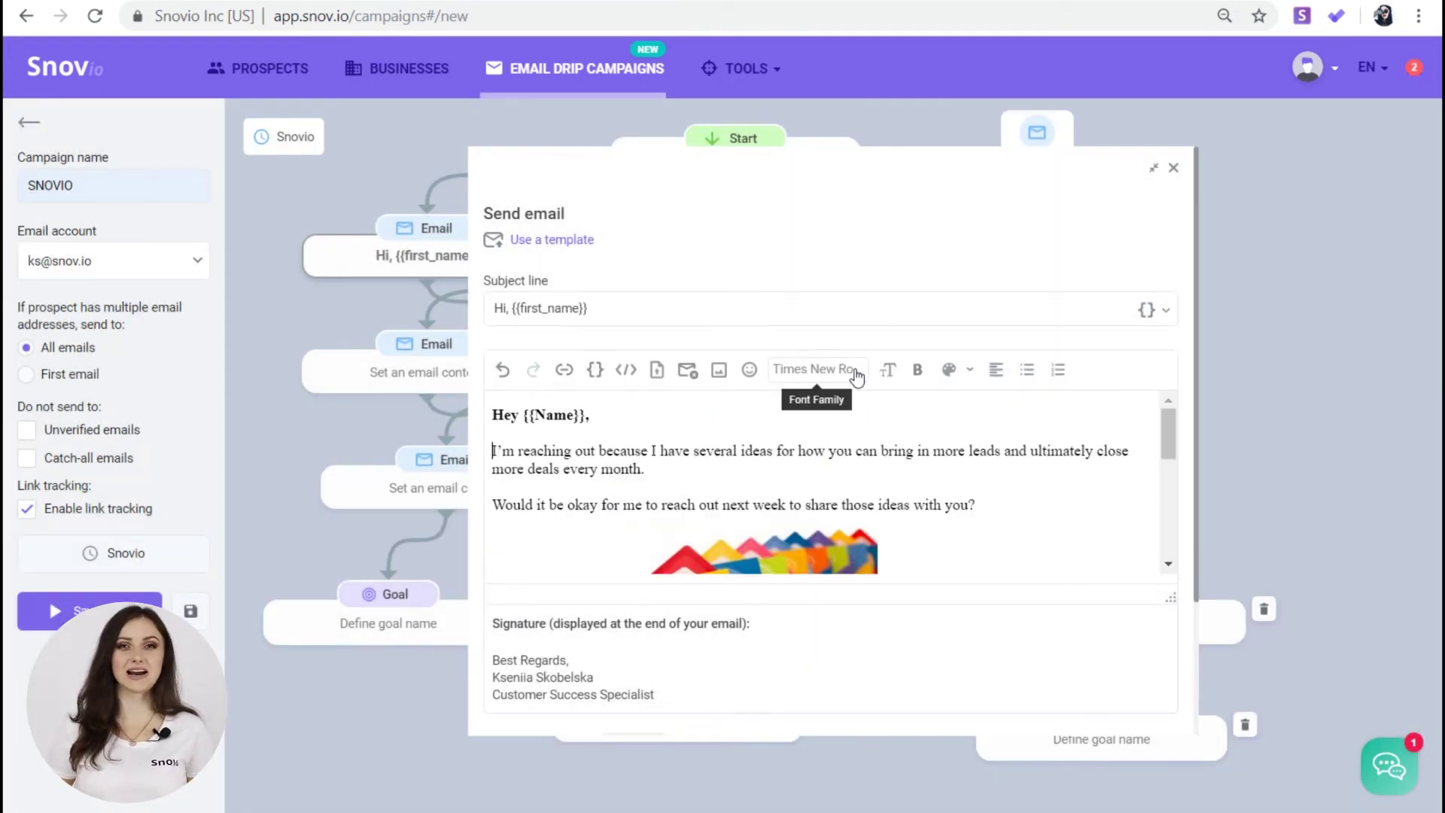
- Look through the font, paragraph style, text formatting and colour options without changing anything
click(856, 375)
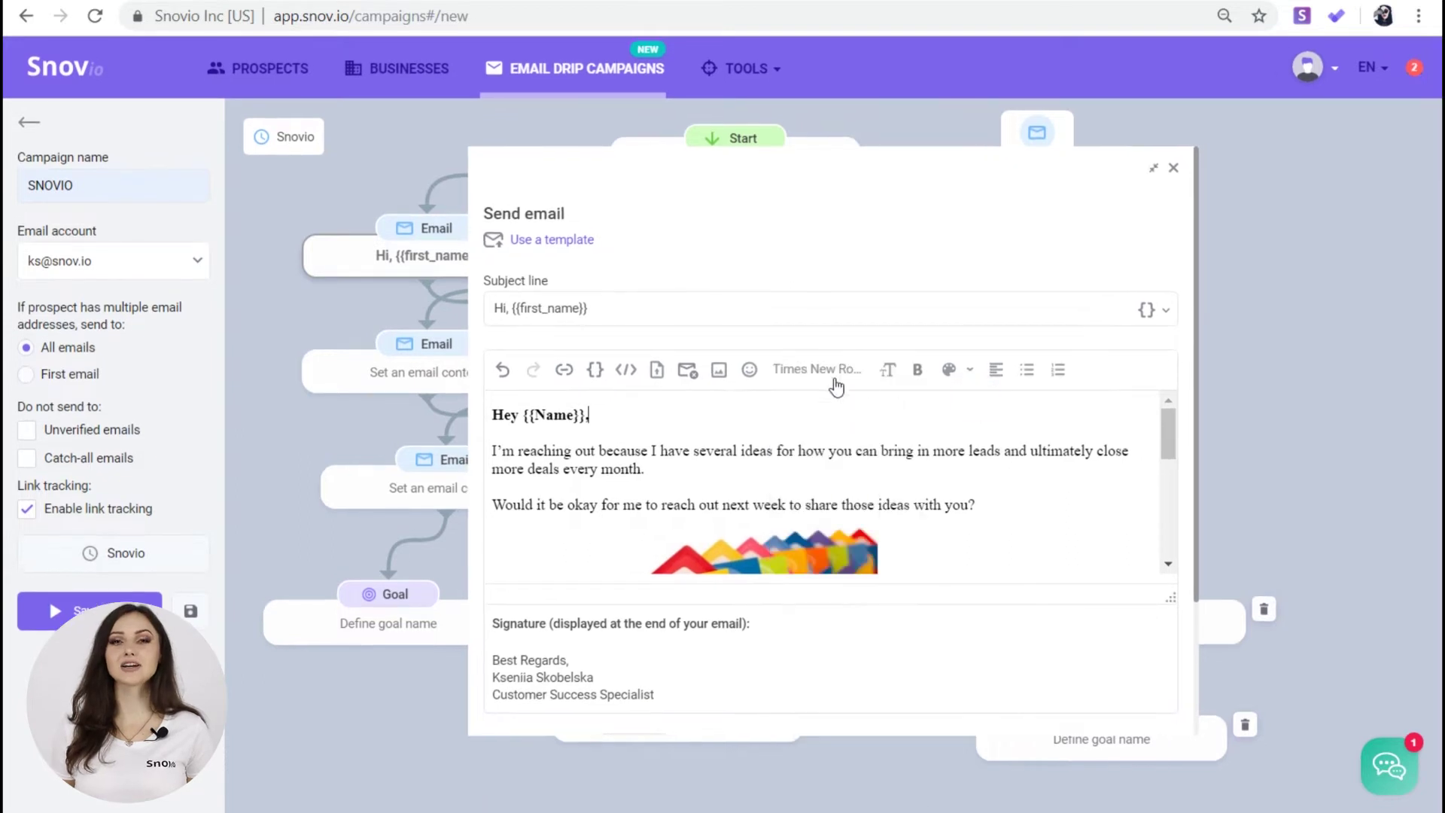
click(888, 369)
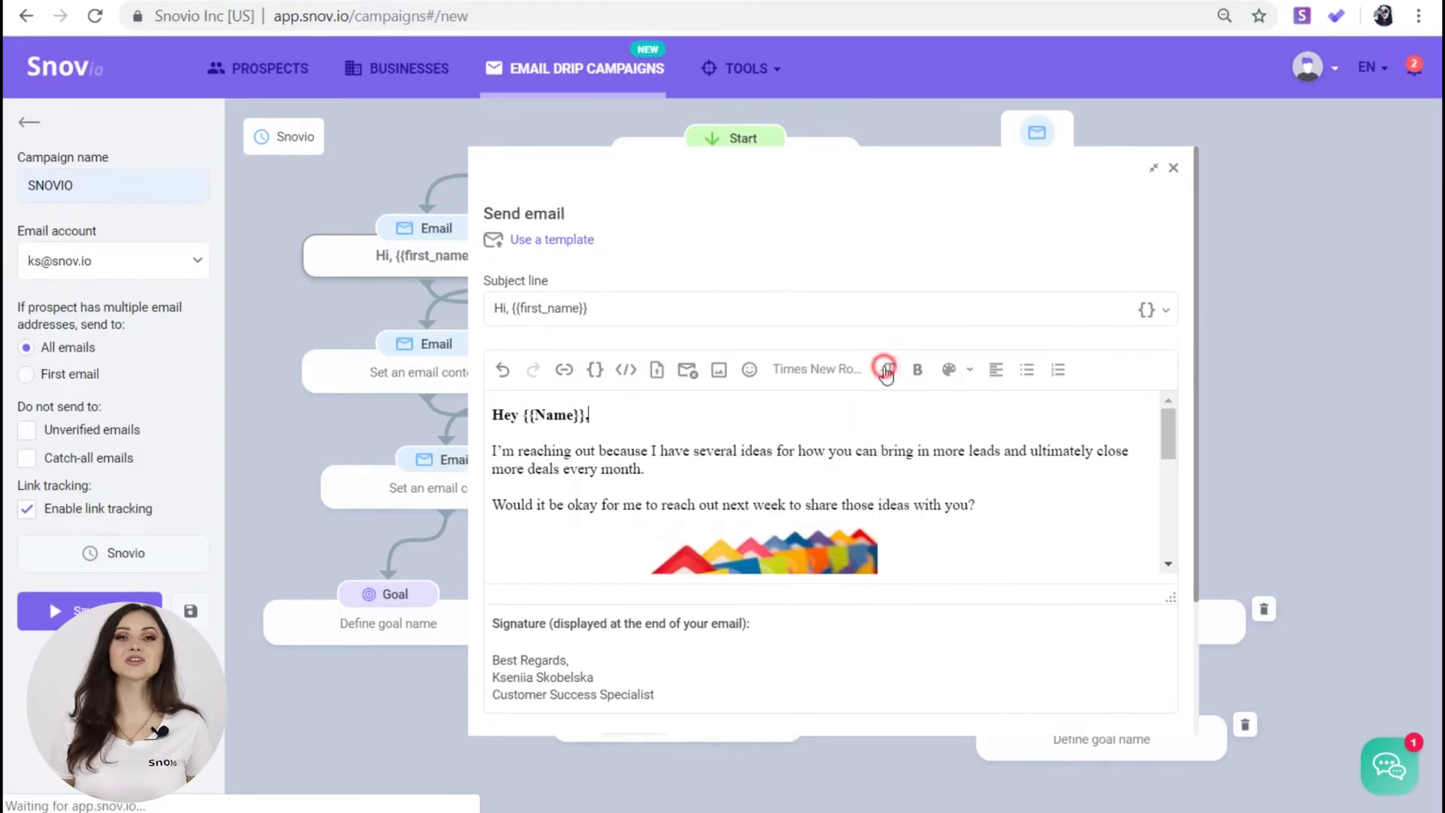
click(925, 378)
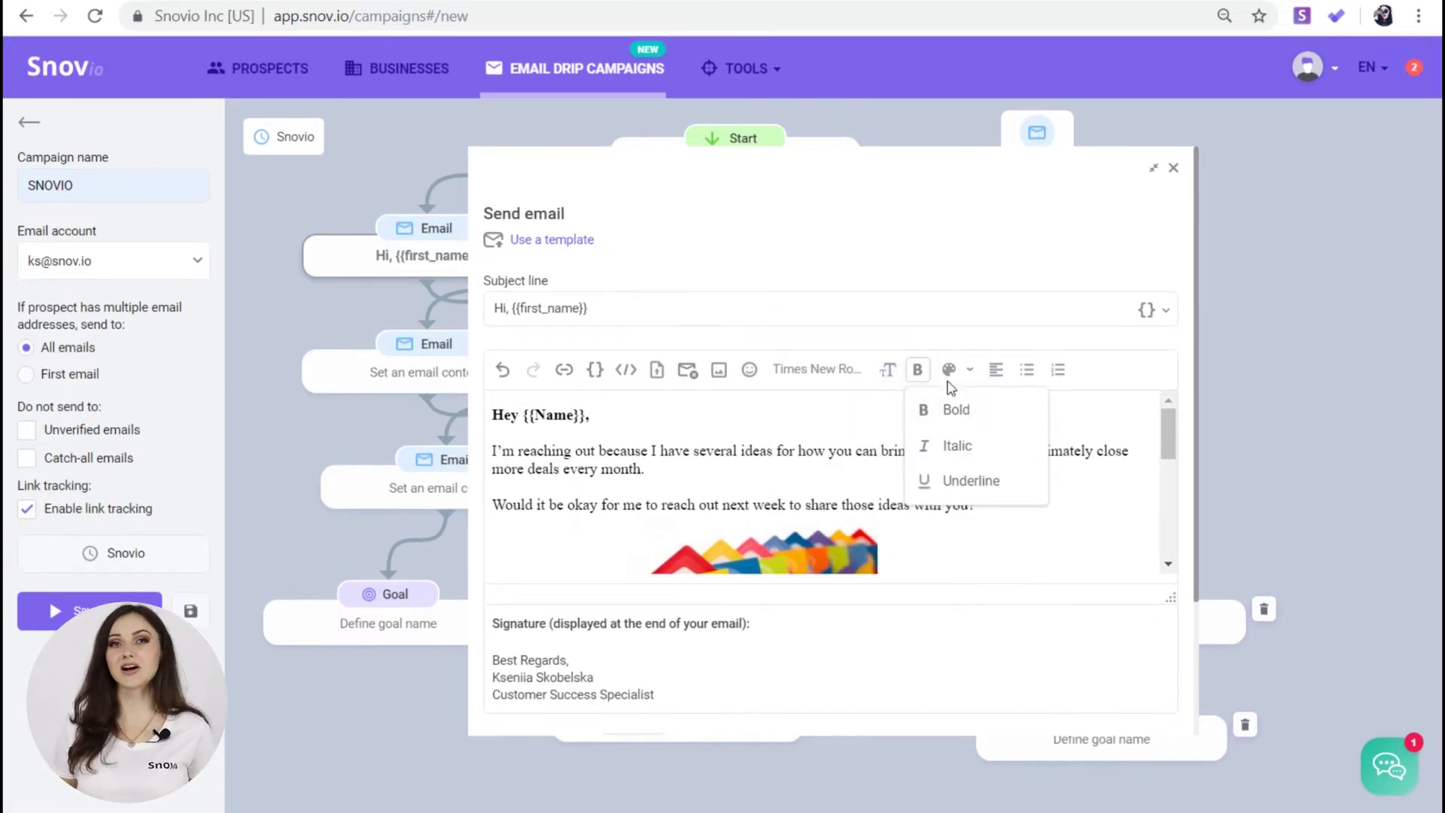
click(968, 371)
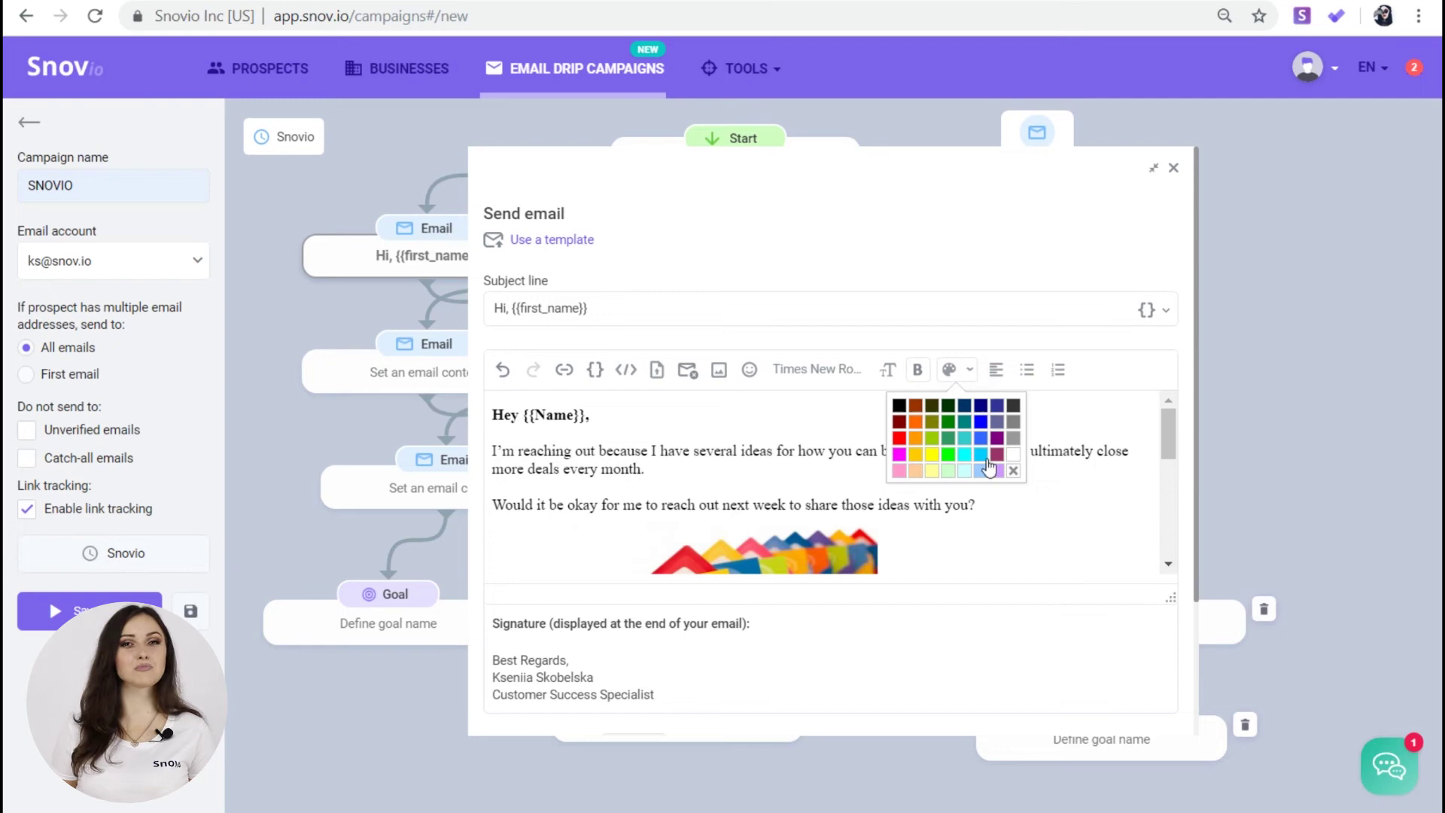
click(1043, 414)
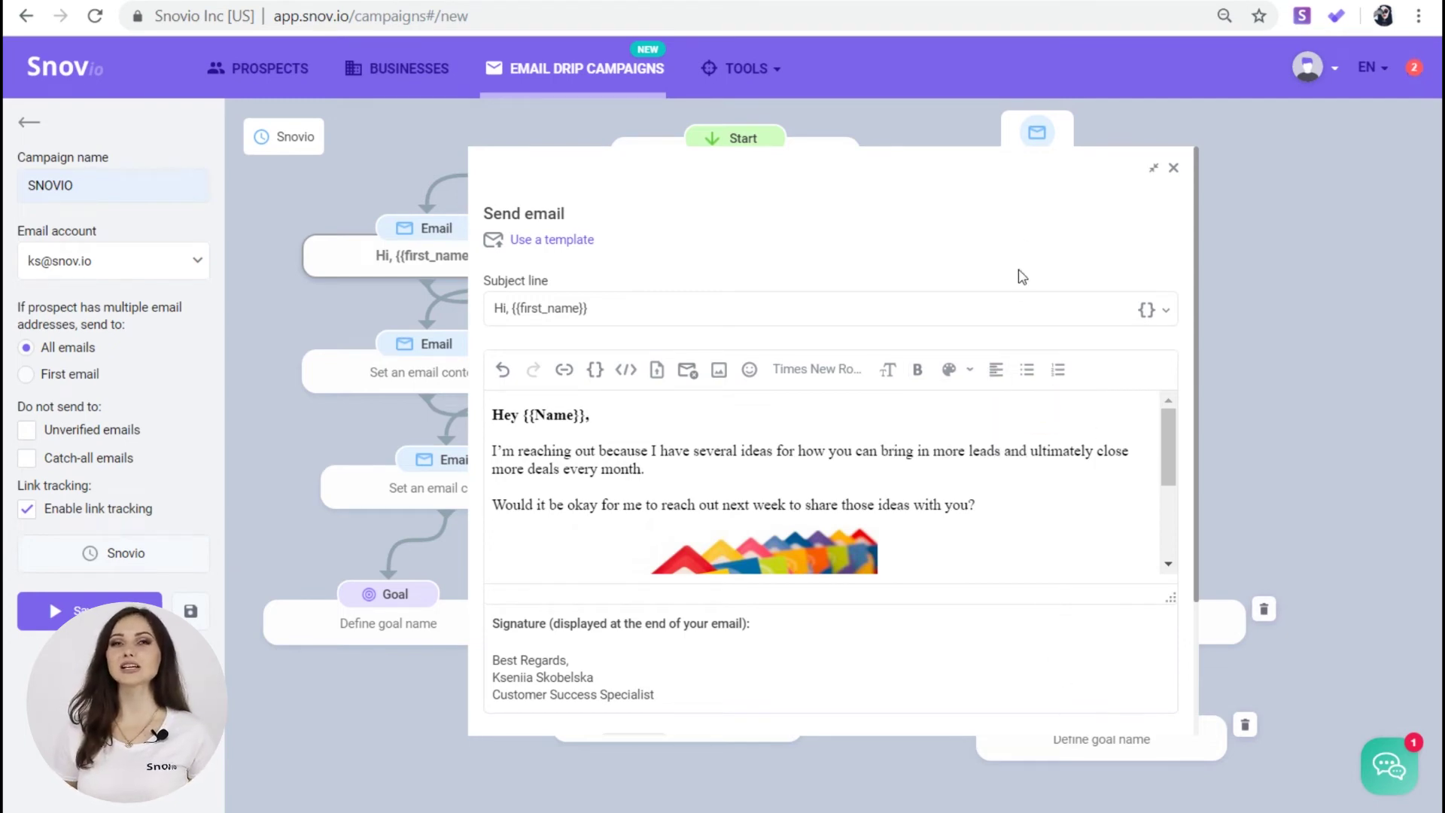
- Browse the templates, pick Snovio Templates and view the Sales Pitch group
scroll(884, 394, down, 5)
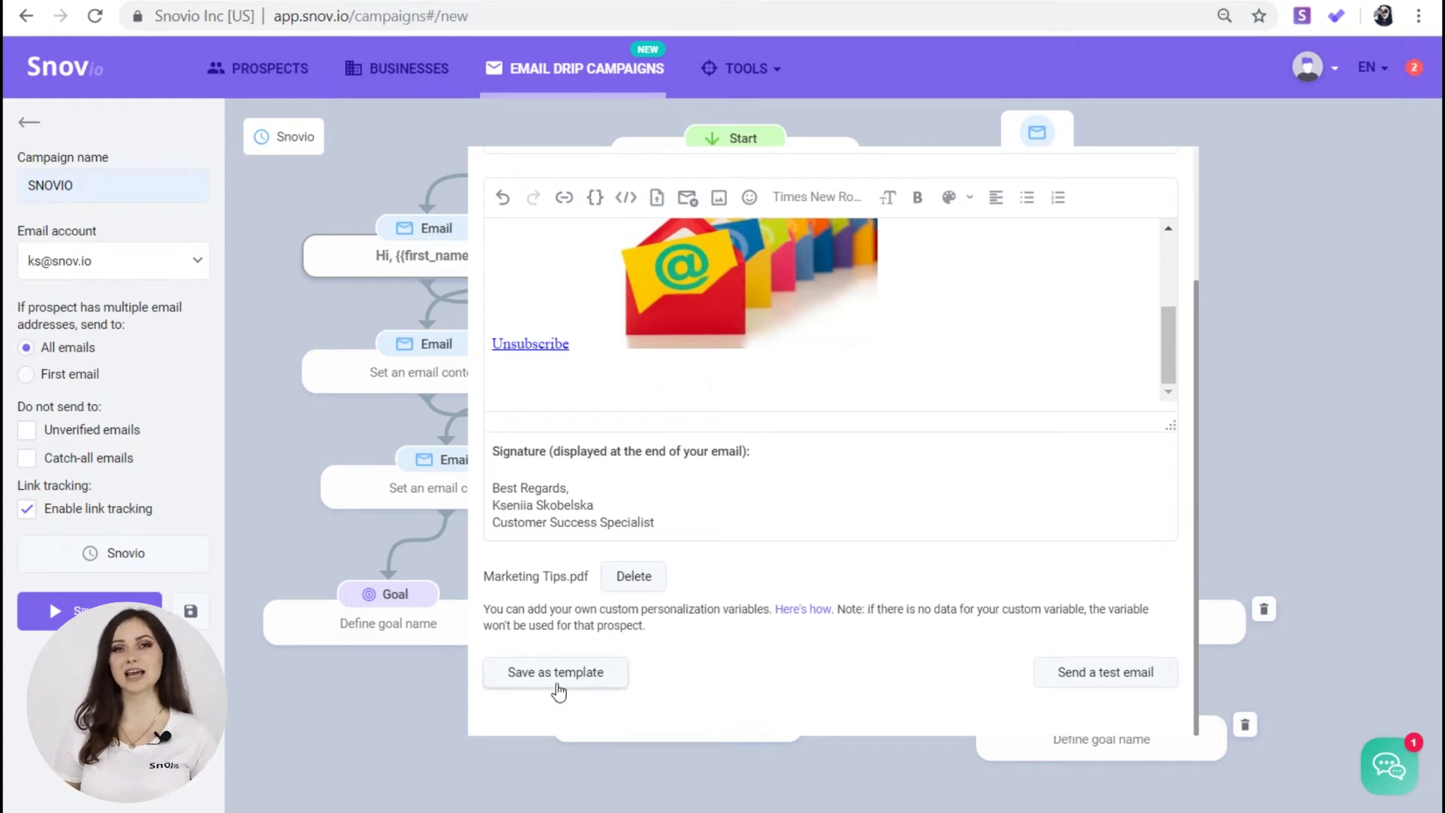
scroll(570, 252, up, 3)
click(570, 245)
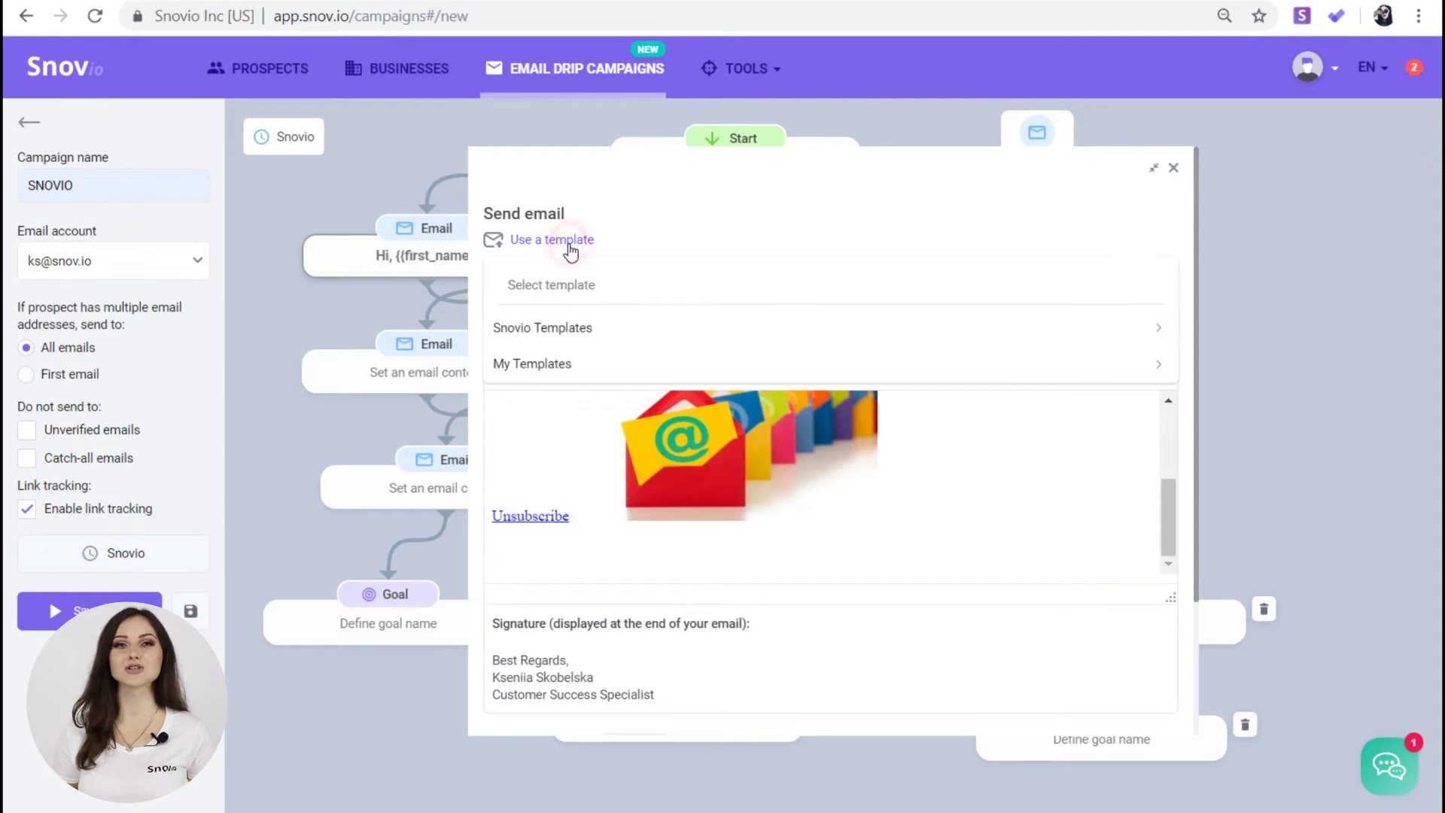
click(595, 337)
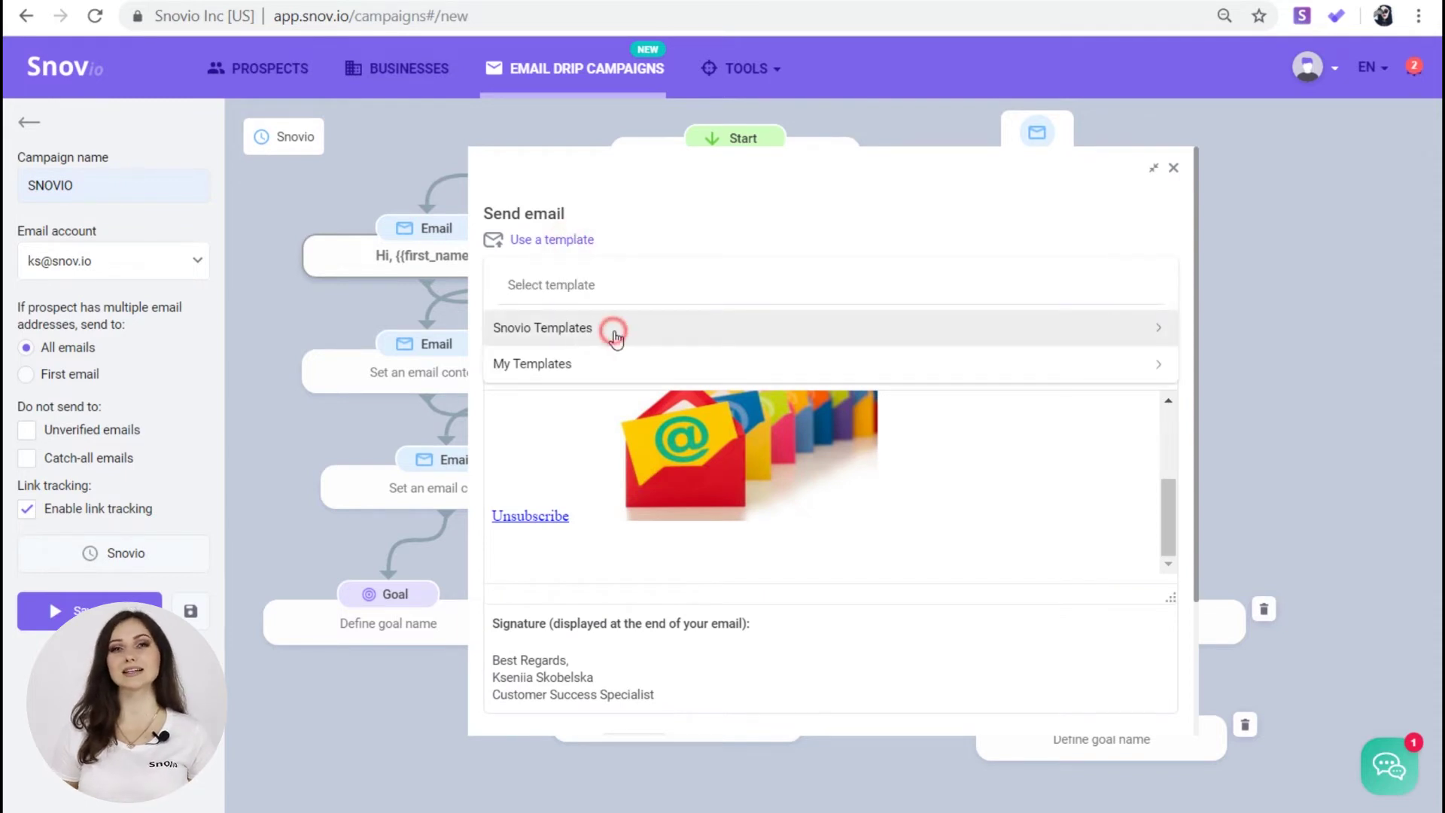
click(671, 365)
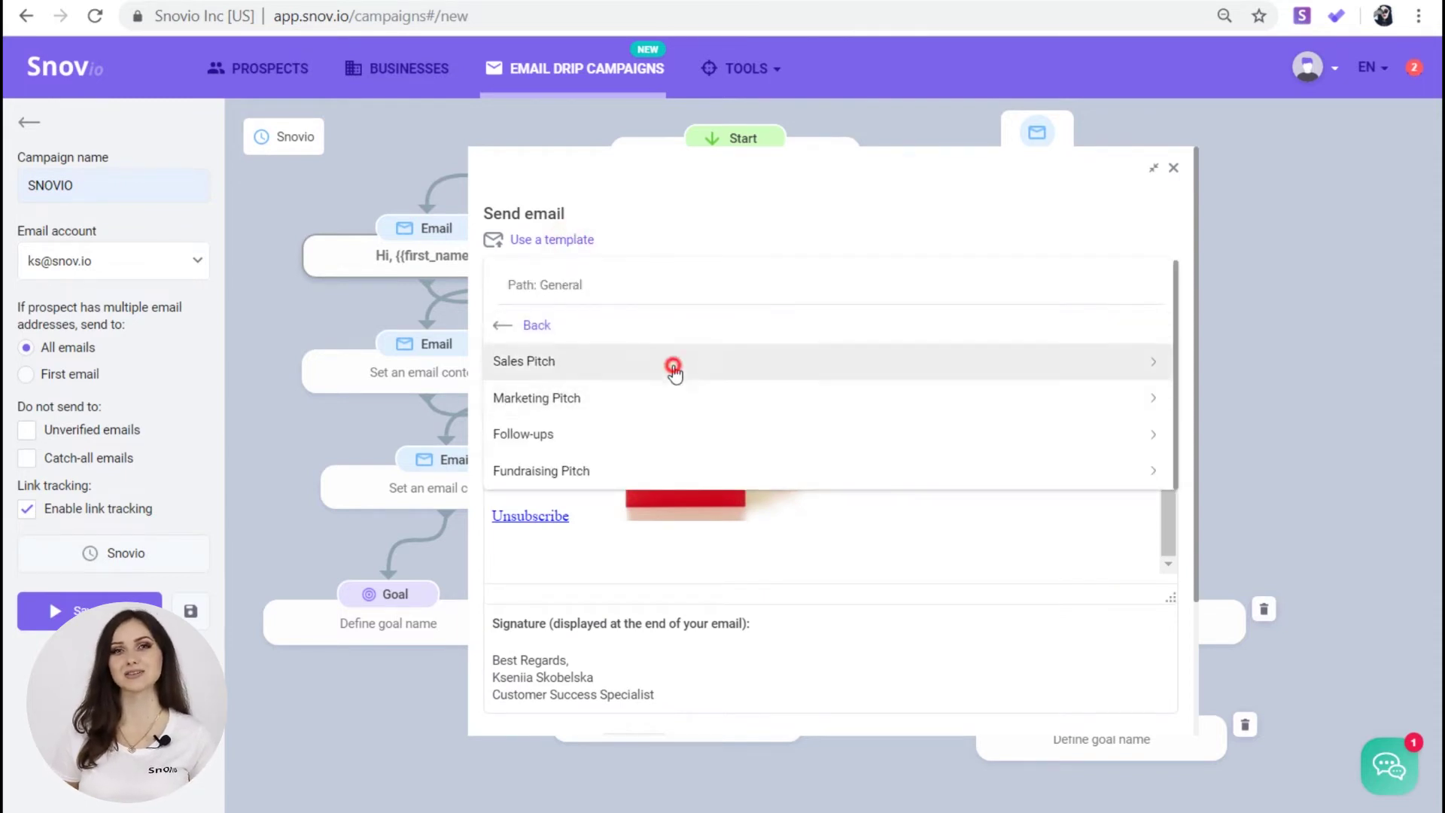
scroll(671, 381, down, 2)
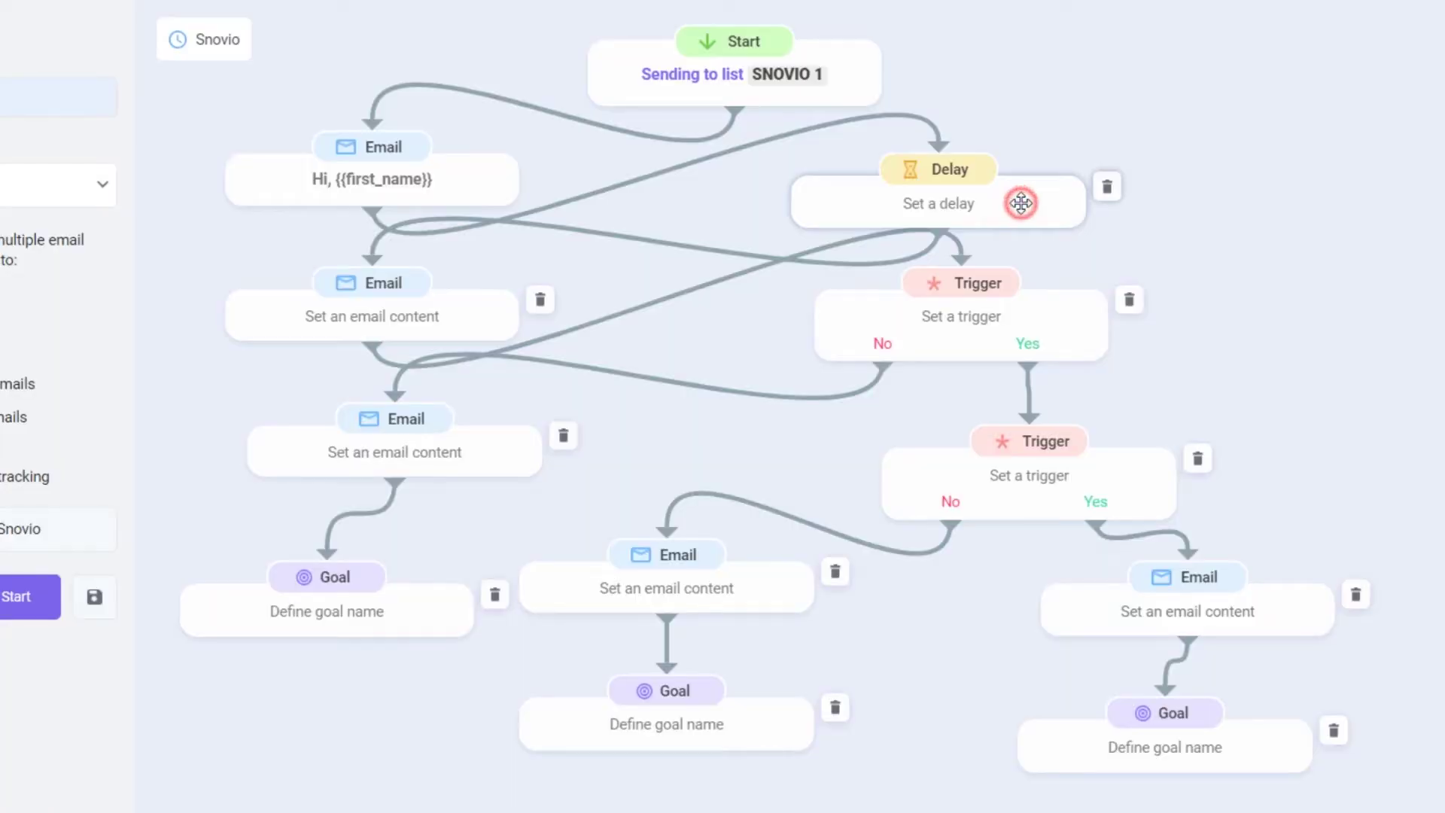
- Set the Delay step to wait 1 hour
click(1022, 204)
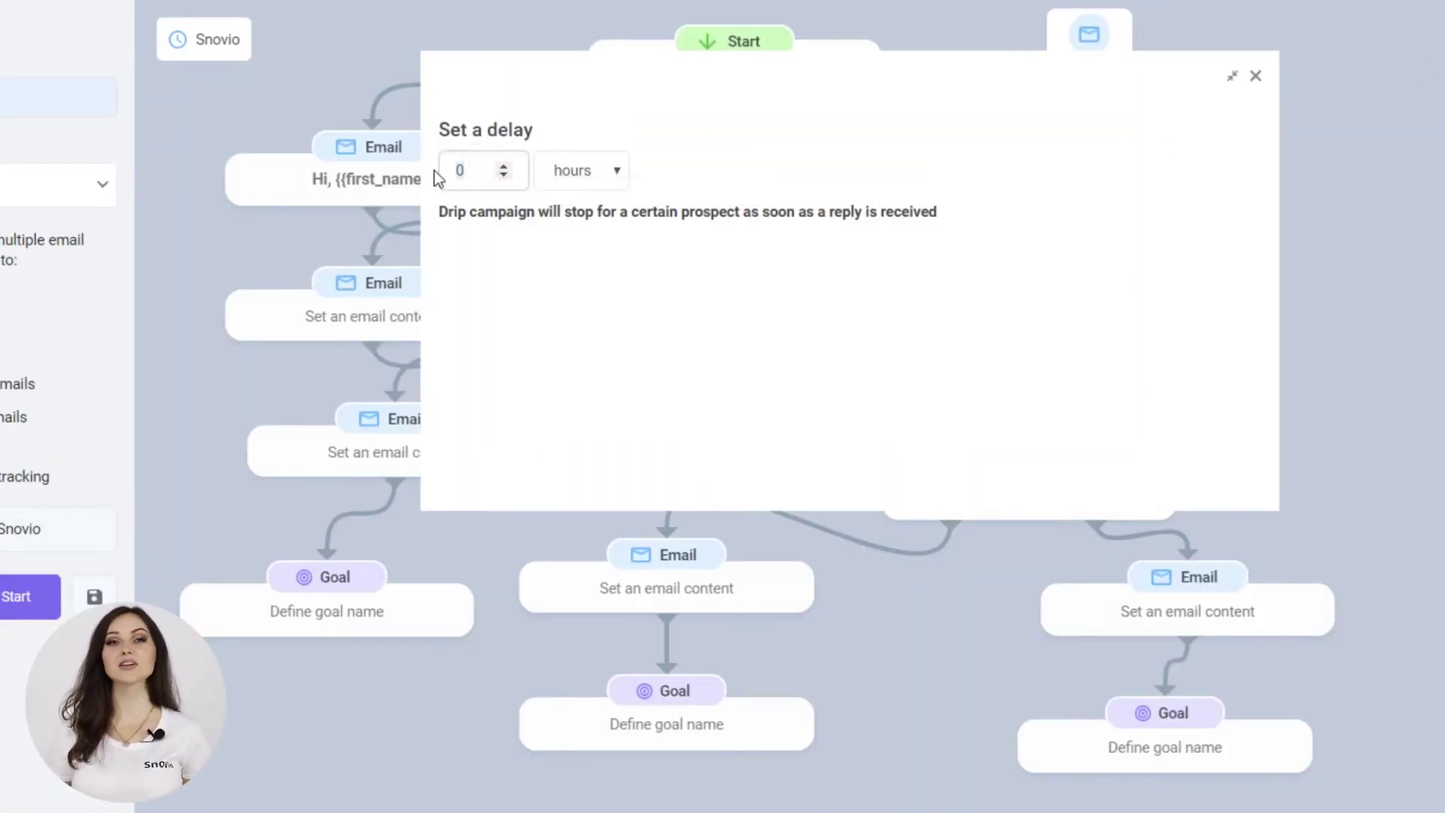
click(504, 165)
click(616, 172)
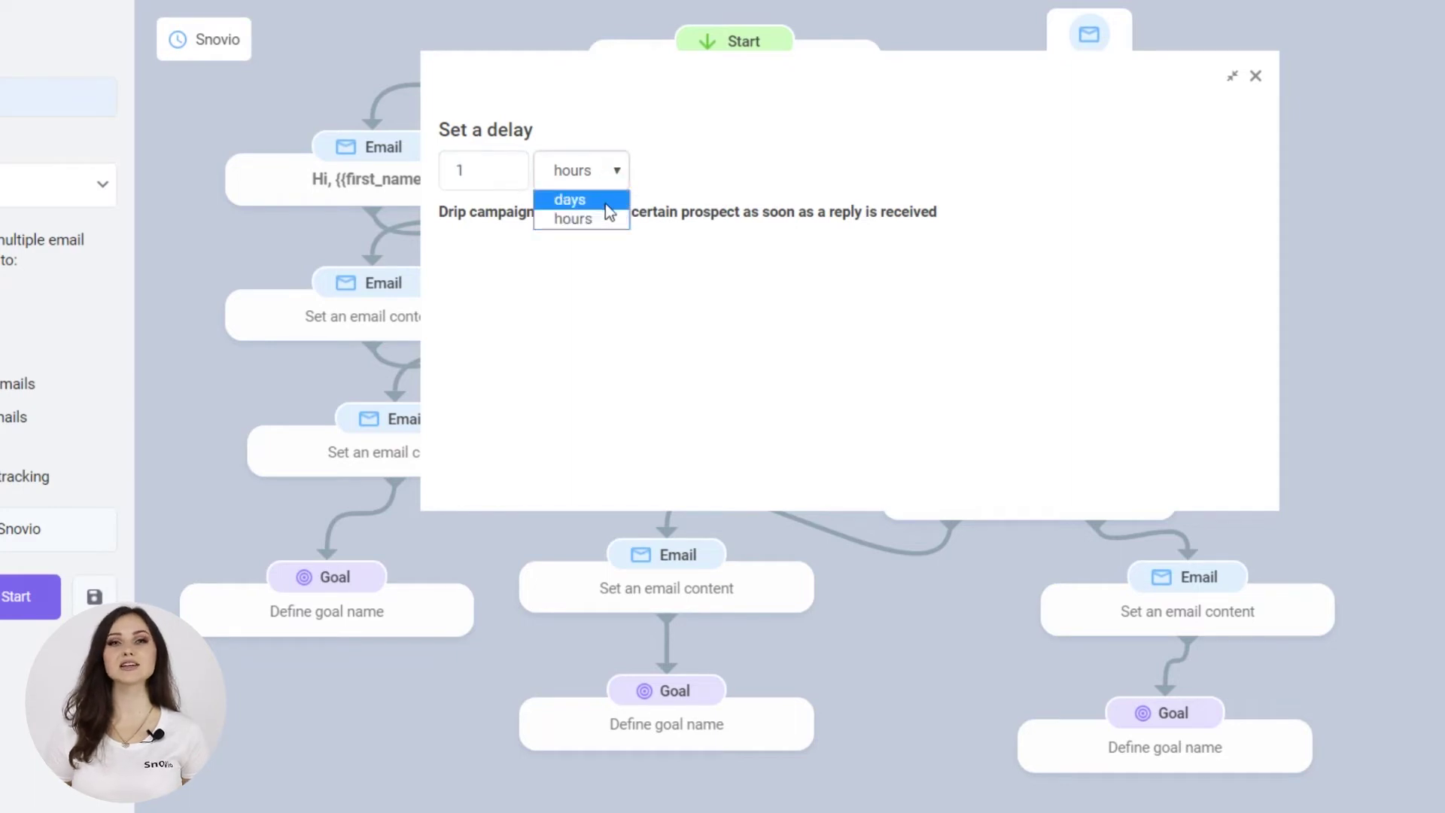
click(604, 222)
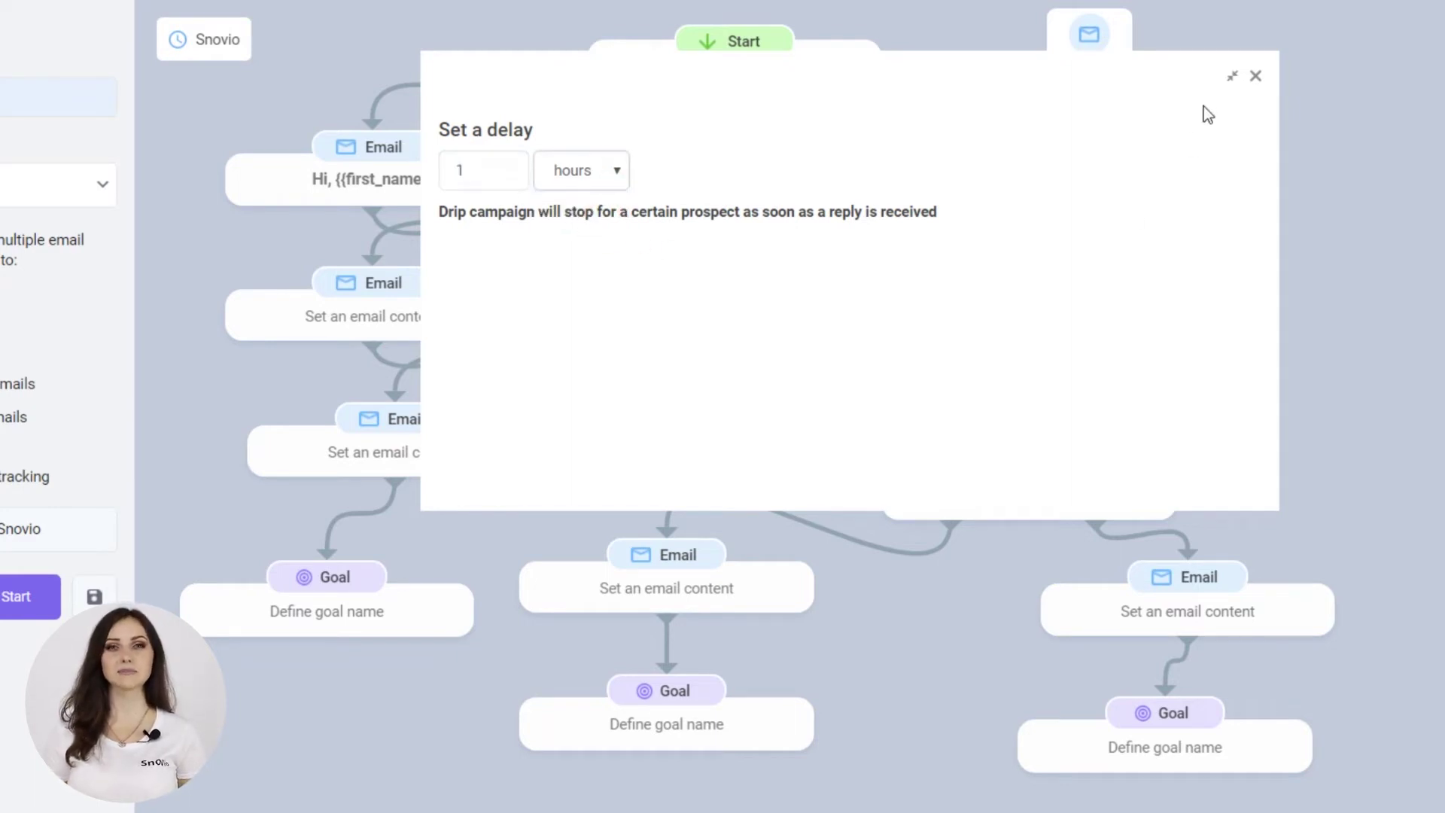
click(1230, 76)
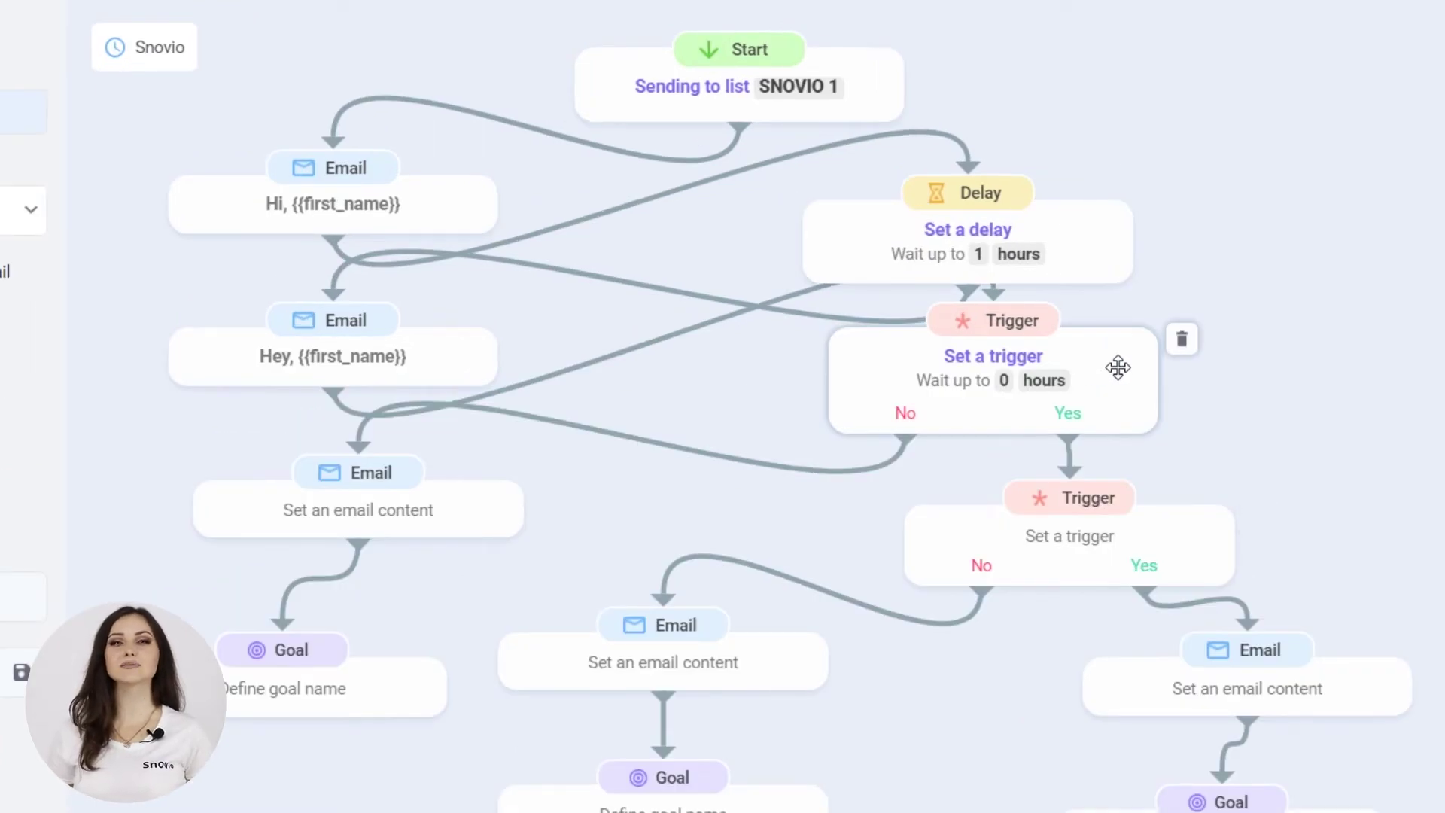
- Set the Trigger to 'Contact opened email' with a 1-hour waiting time
click(1118, 368)
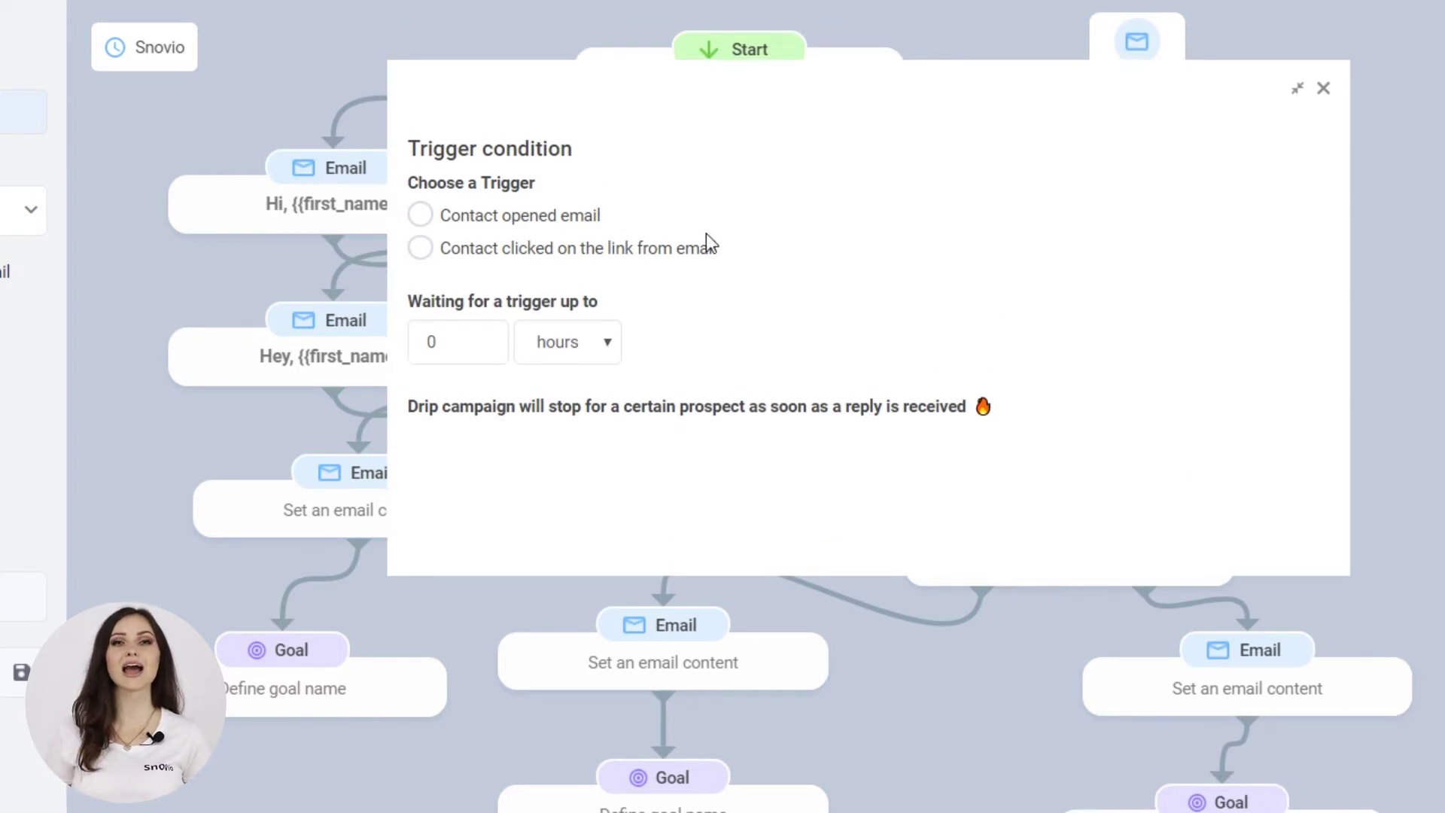
click(422, 215)
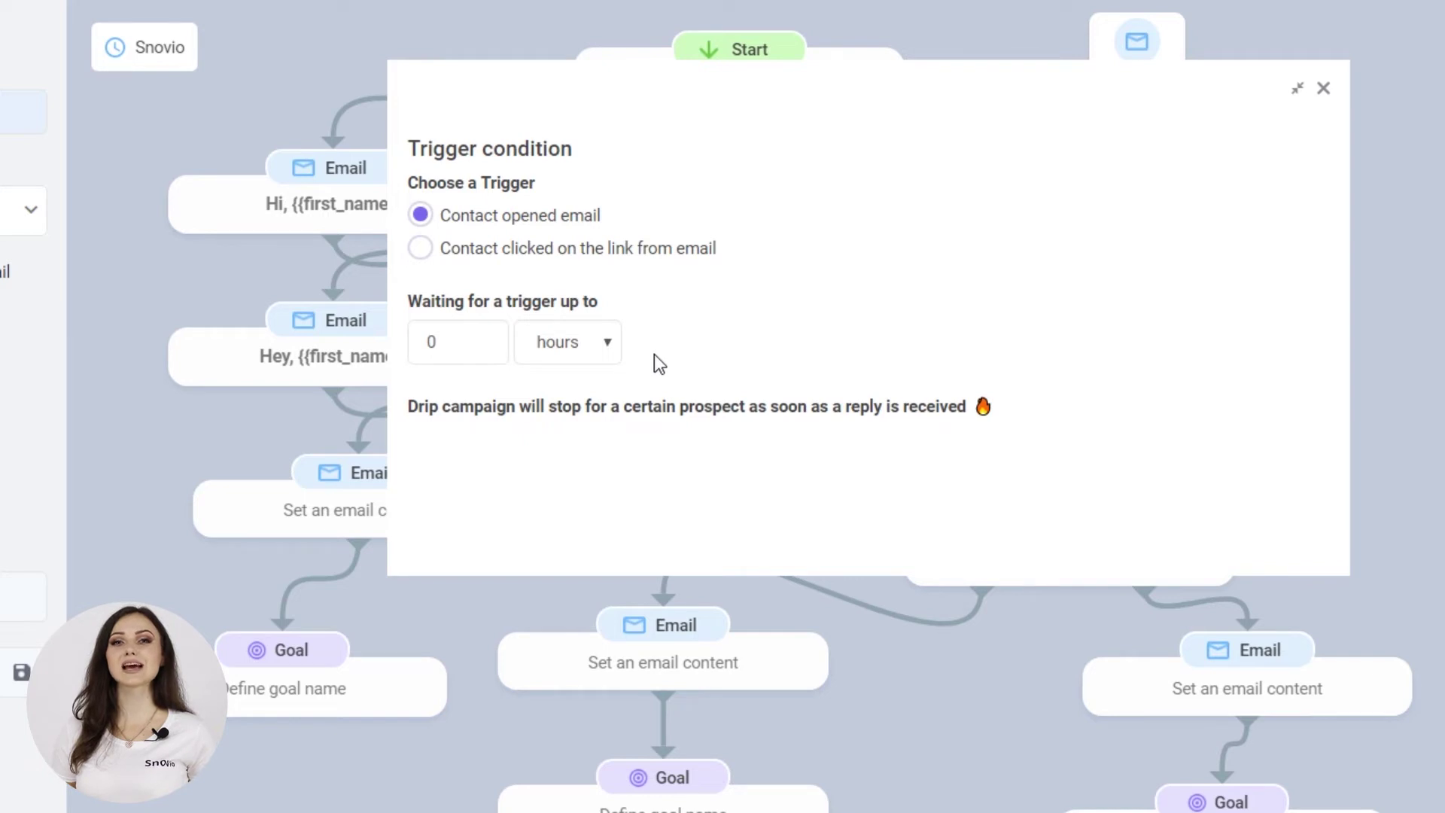
click(605, 340)
click(605, 340)
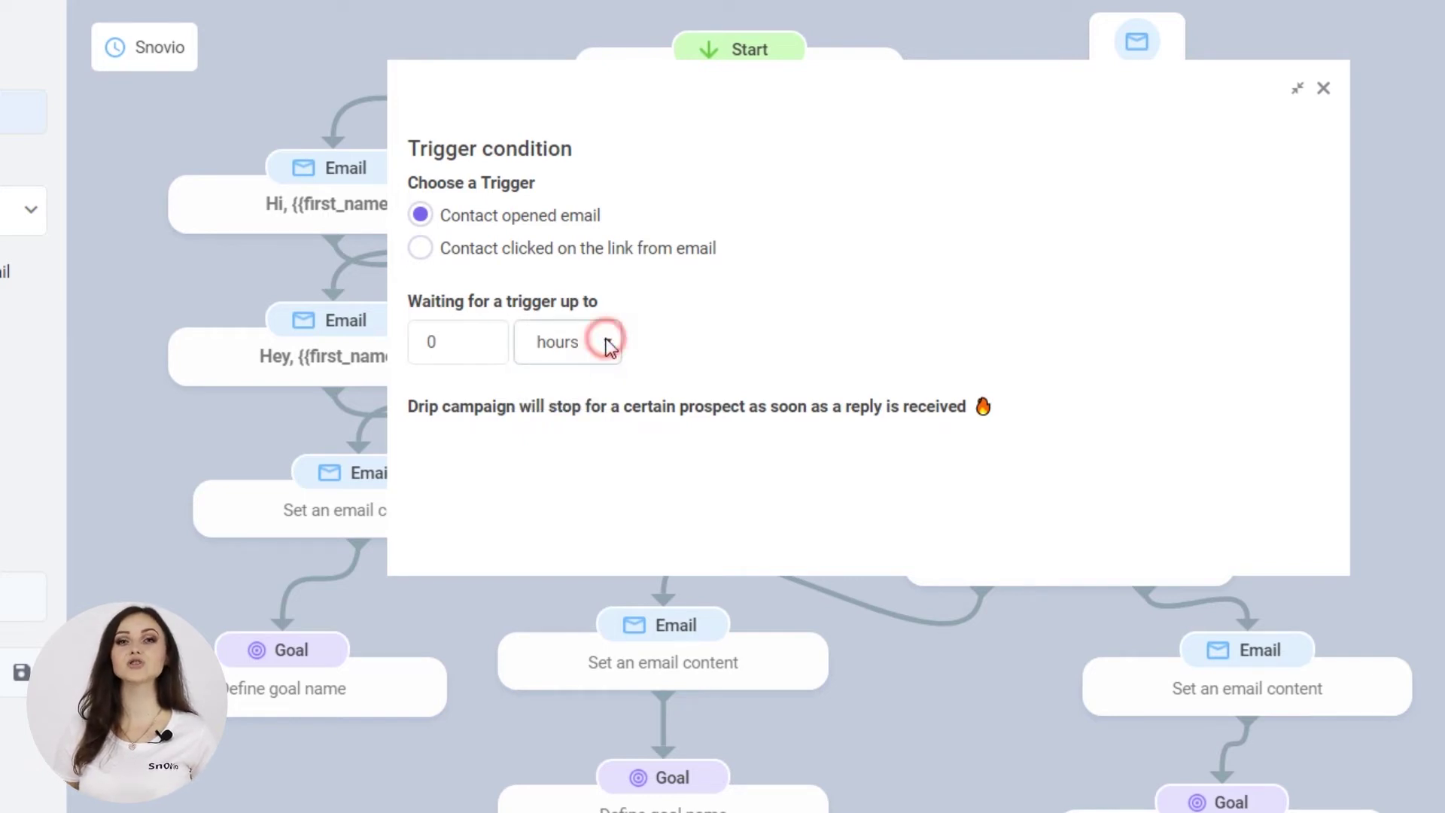
click(464, 339)
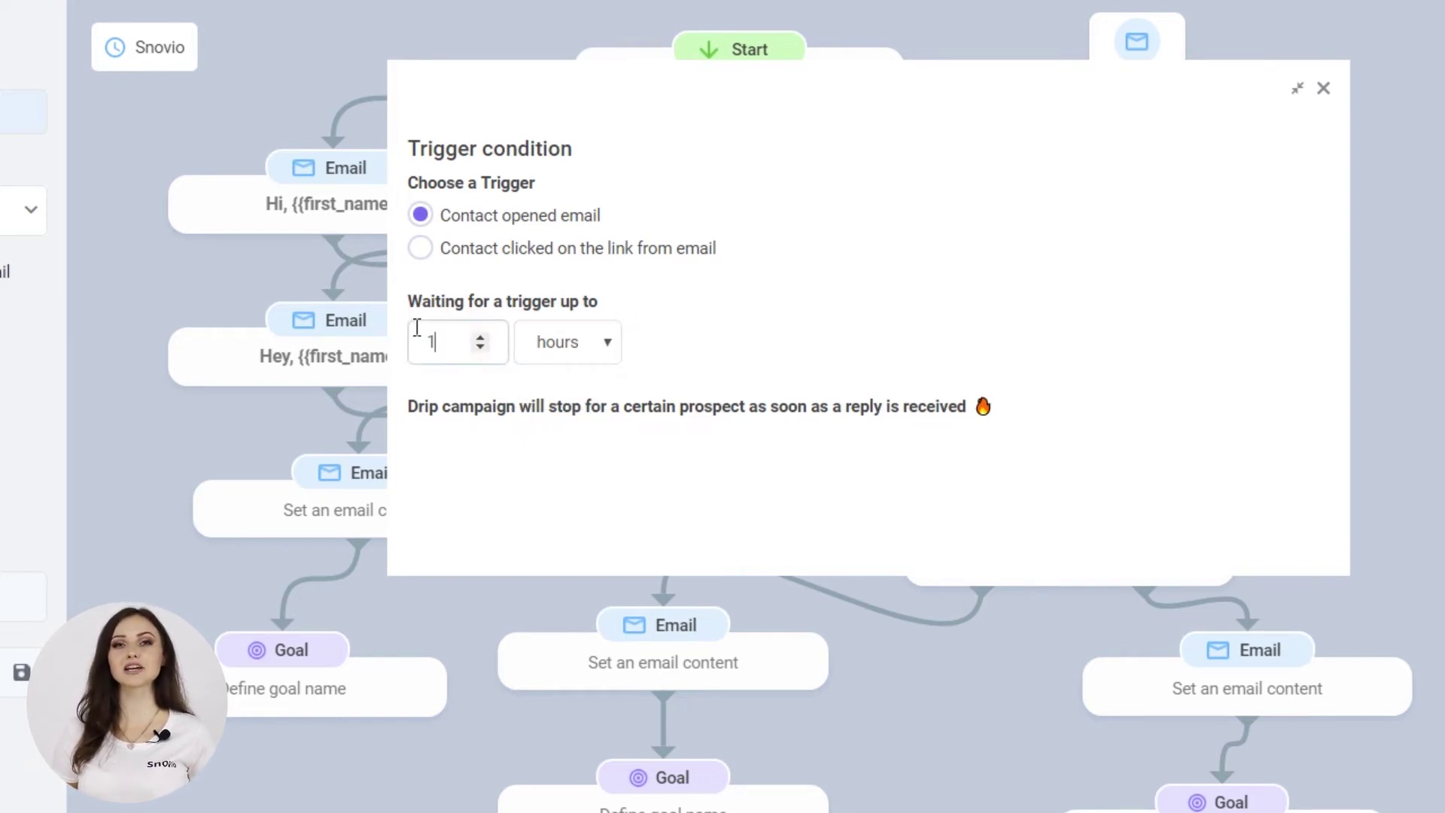
click(982, 29)
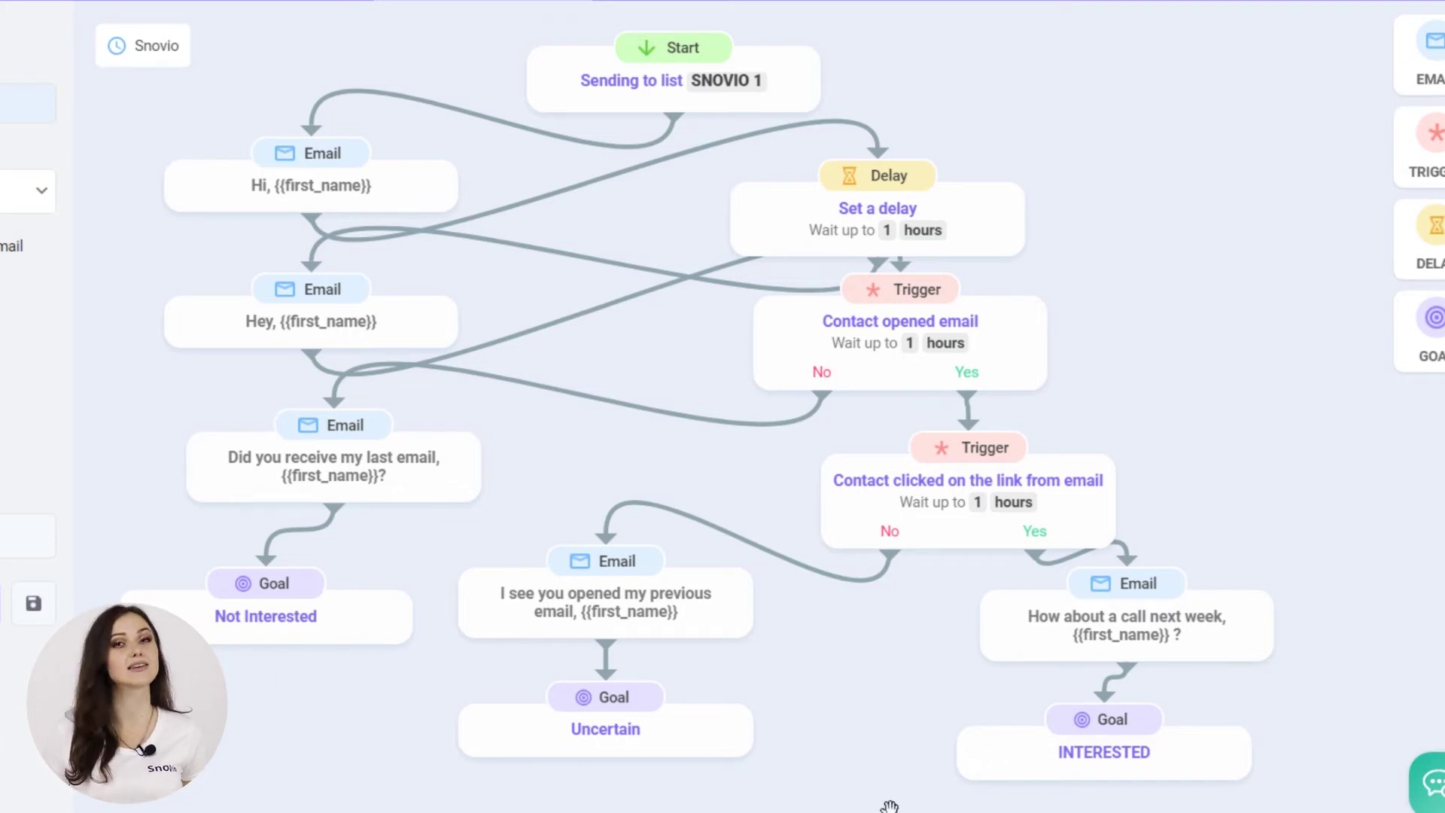
- Save & Start the SNOVIO campaign and review its sent, opened, clicked and replied counts
mouse_move(981, 780)
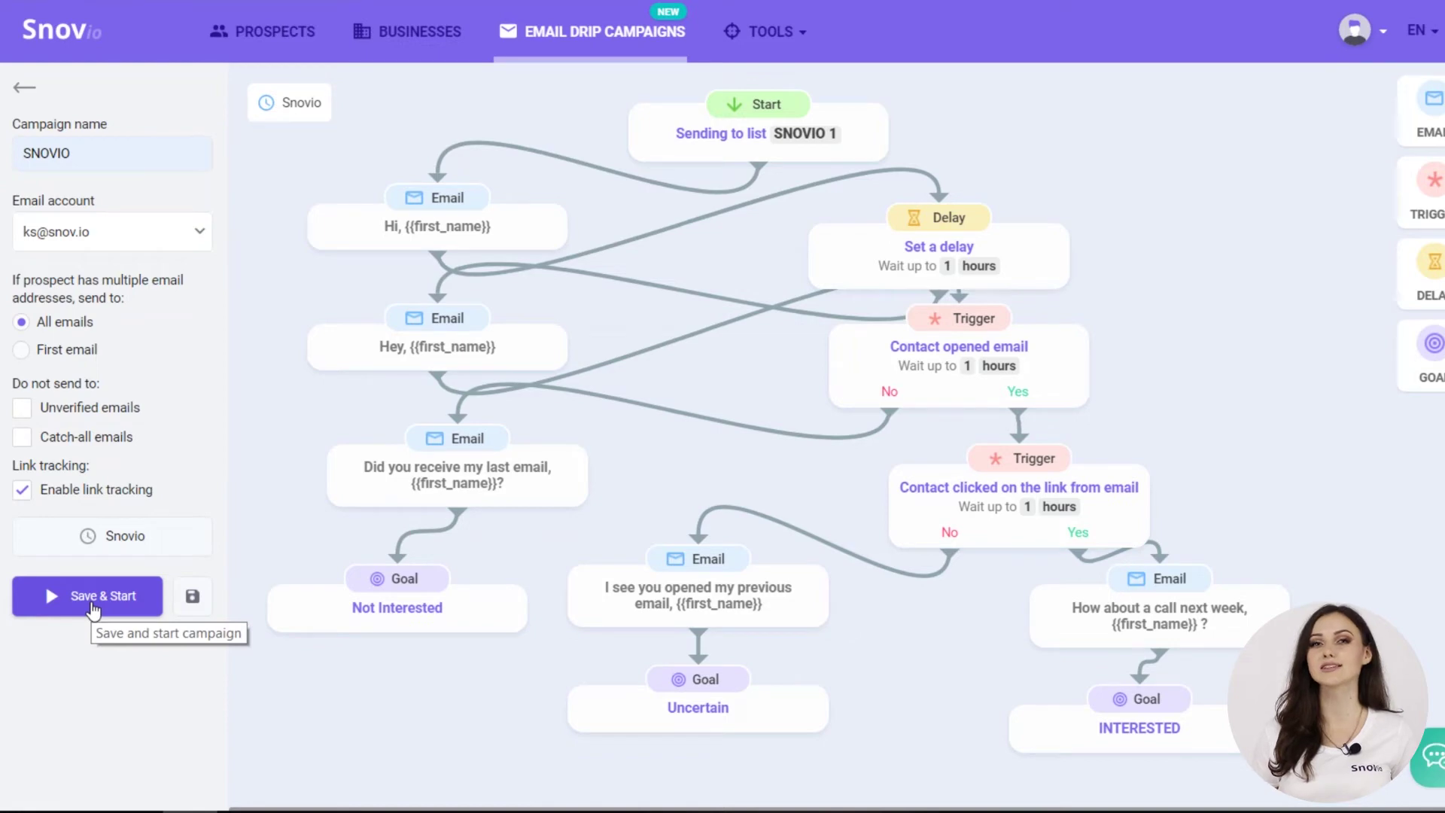
click(92, 602)
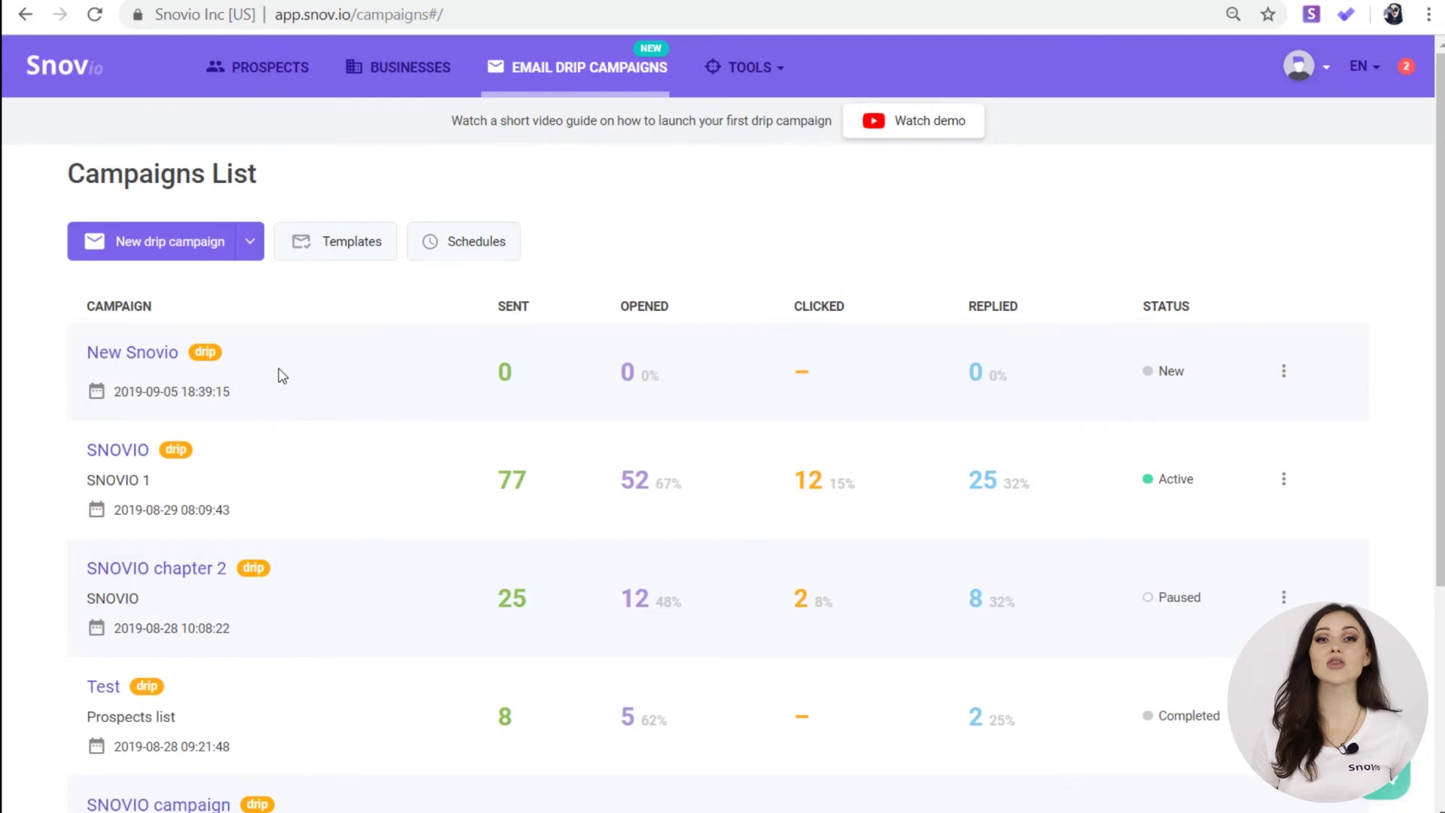
scroll(280, 376, down, 4)
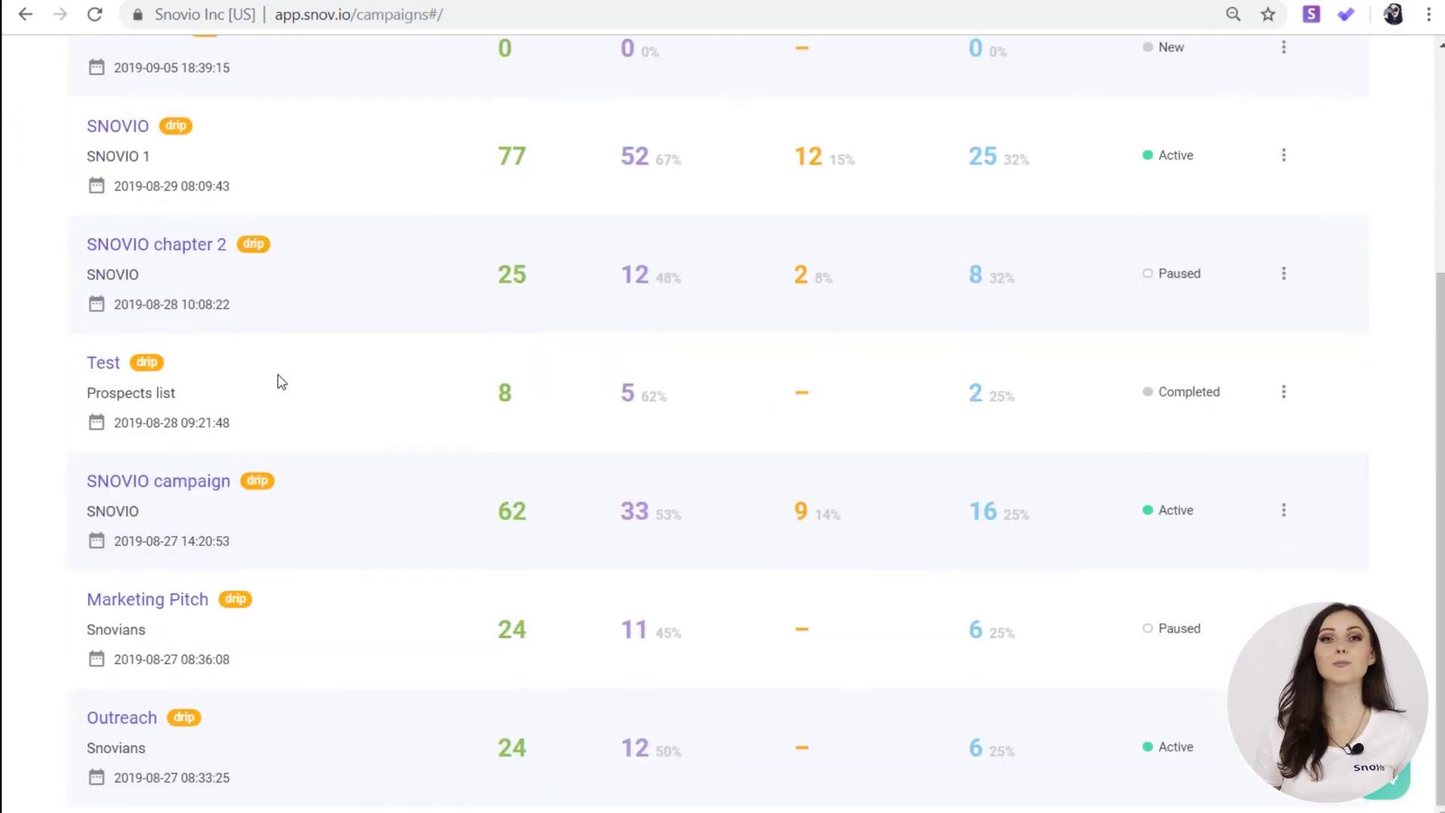
scroll(393, 513, up, 4)
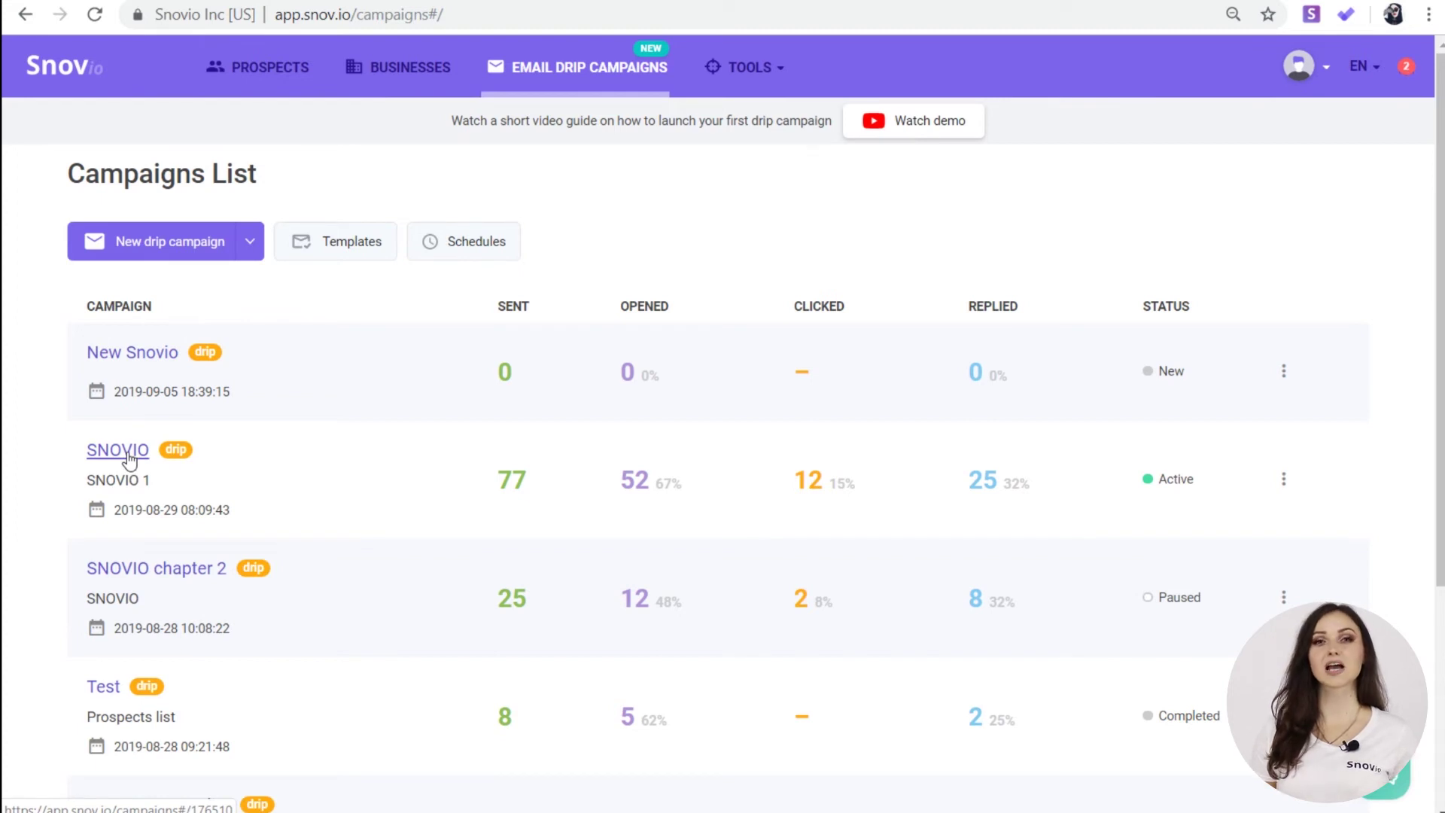
- Open the SNOVIO campaign's statistics: 77 sent, 67% opened, 15% clicked, 9% replied
click(128, 452)
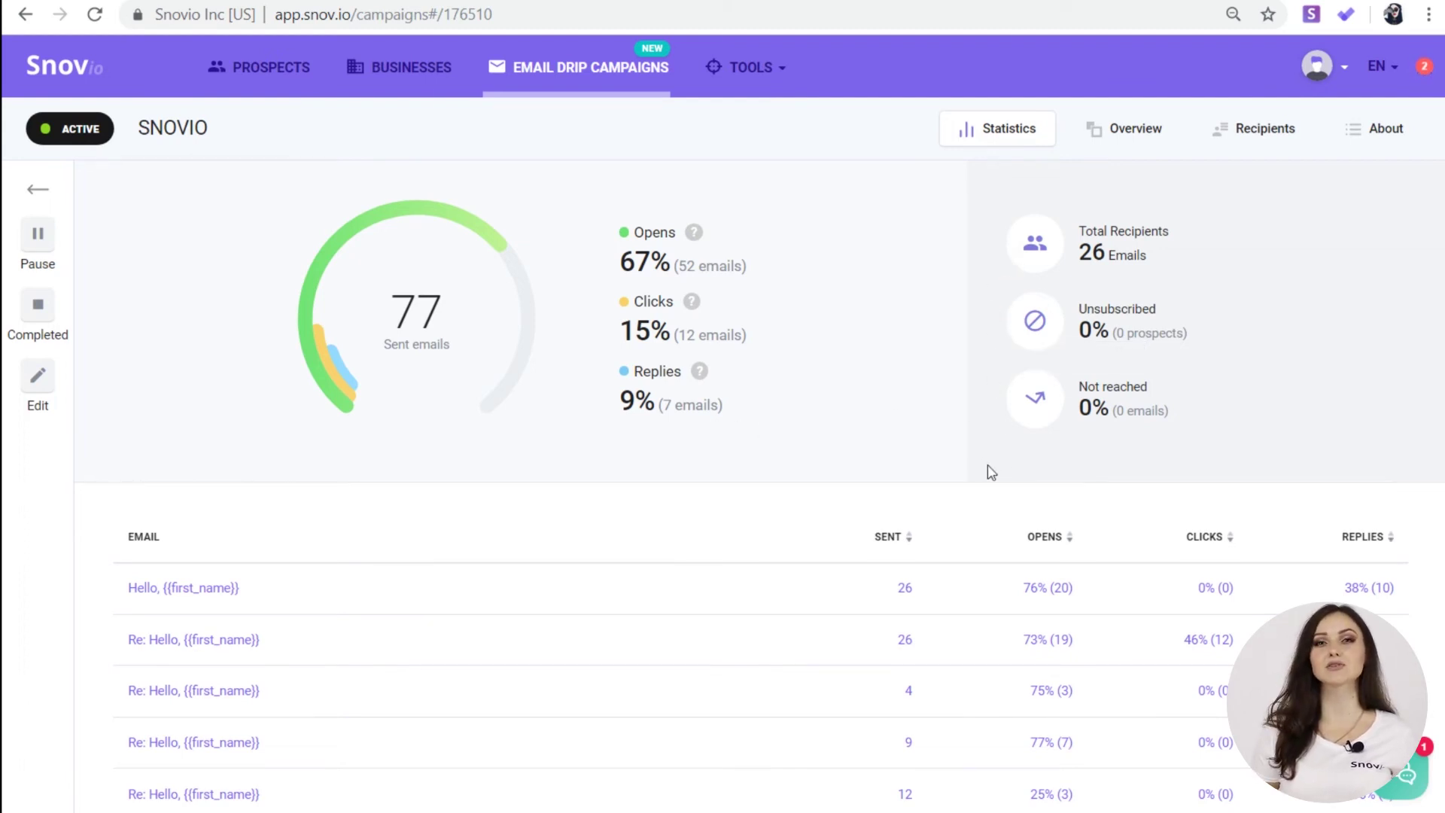
mouse_move(1082, 423)
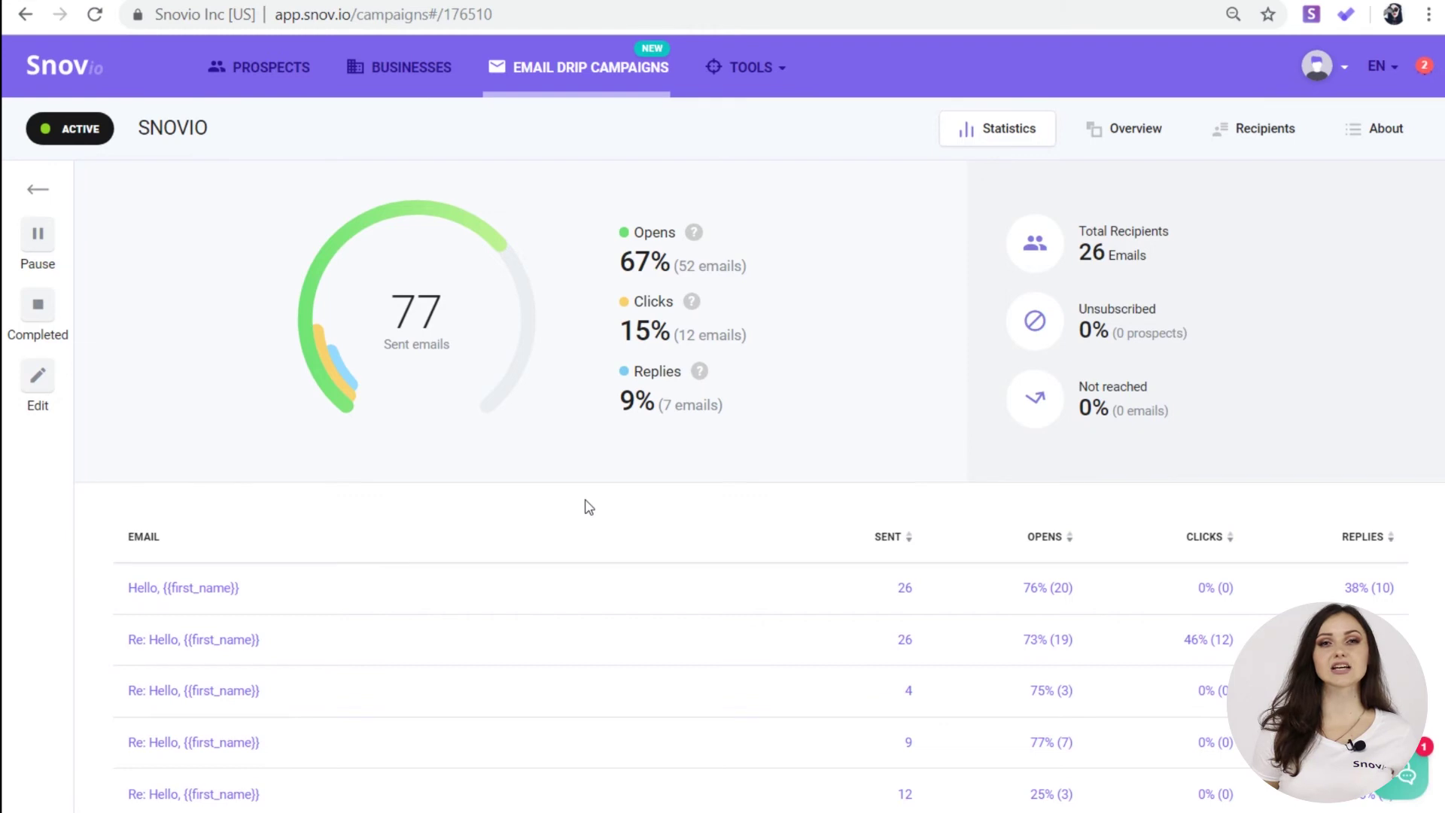
scroll(516, 510, down, 1)
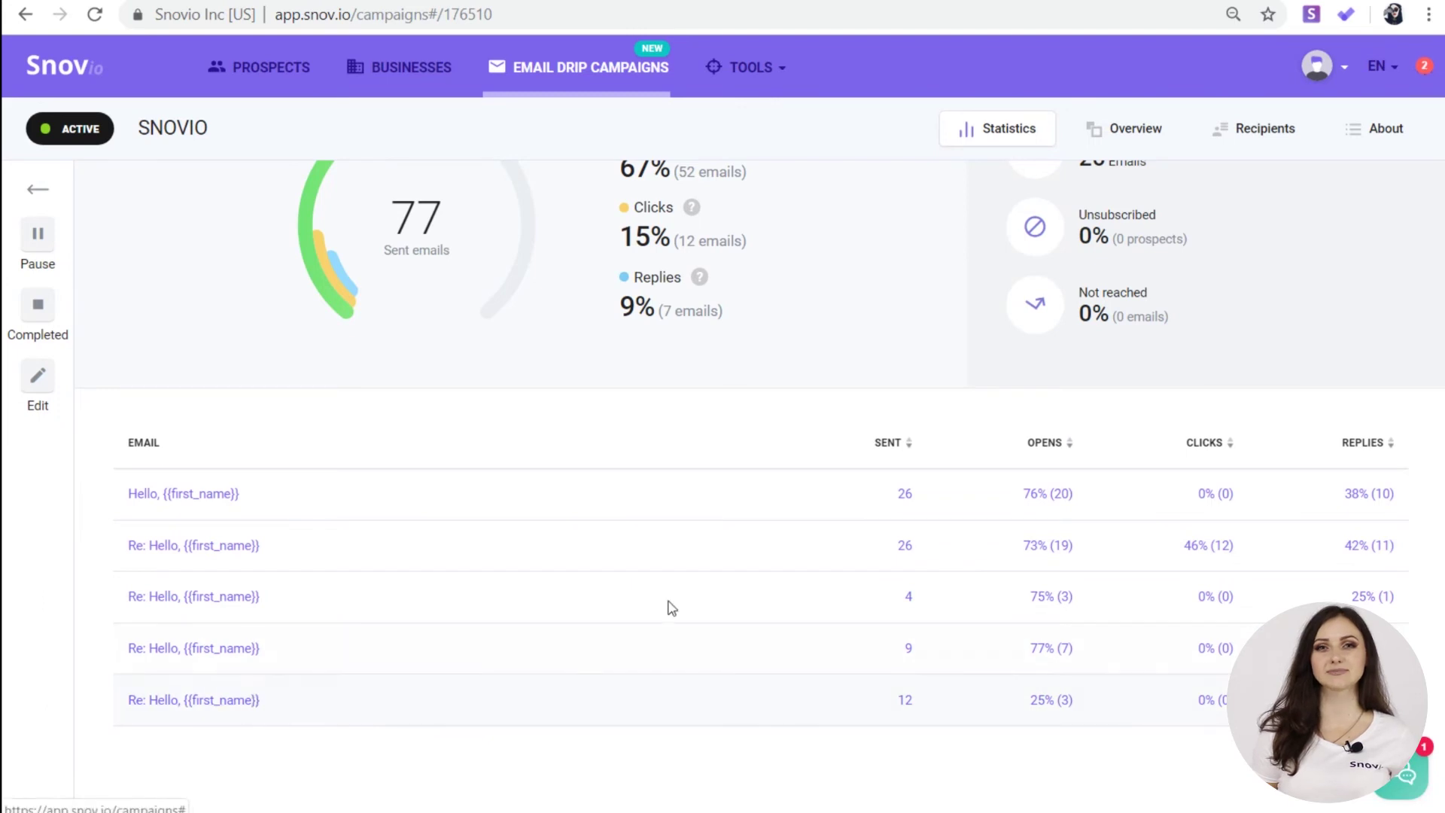
scroll(1377, 455, up, 1)
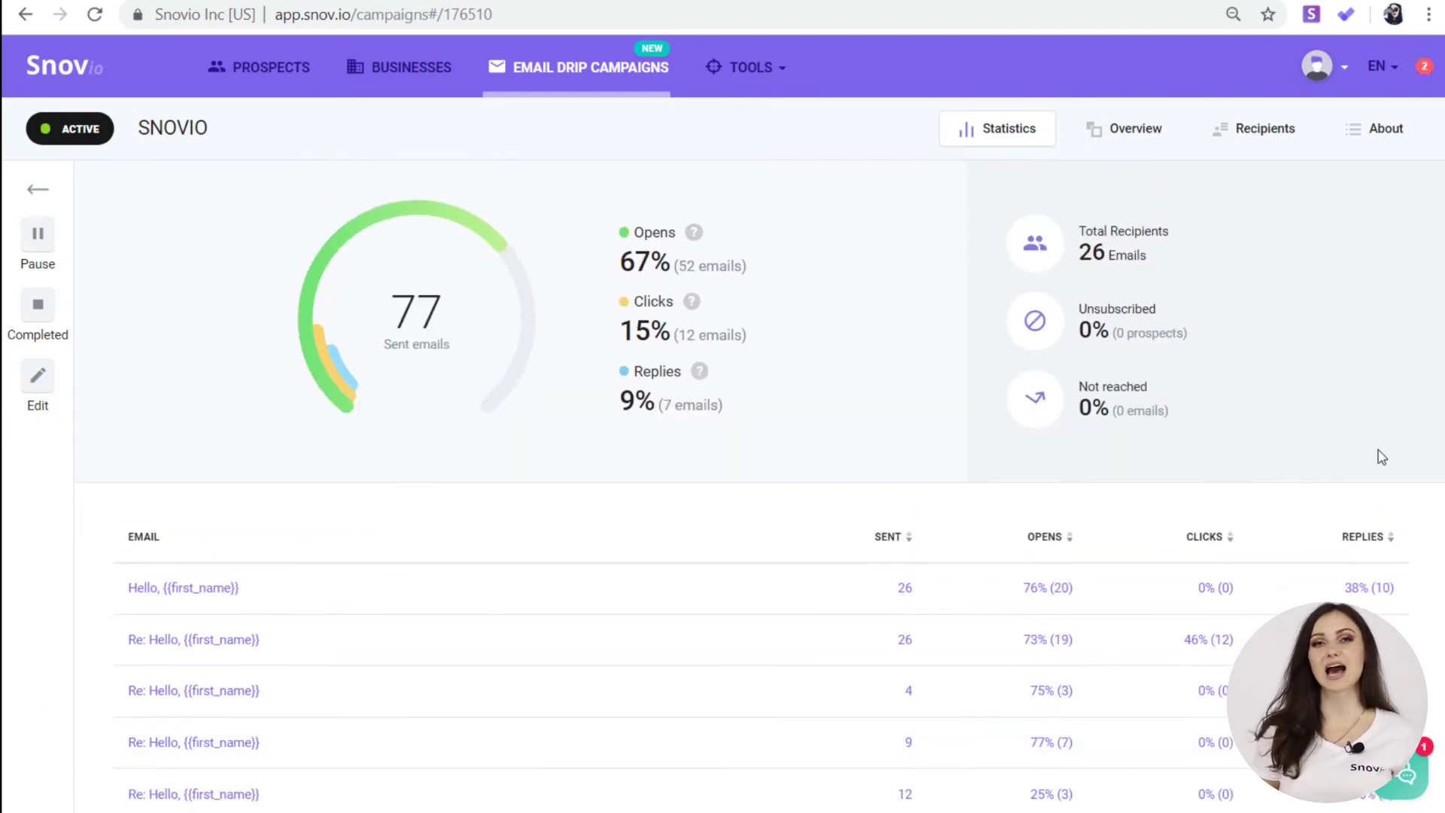
- Review the SNOVIO flow's per-step counts, then list its 26 recipients
click(1136, 136)
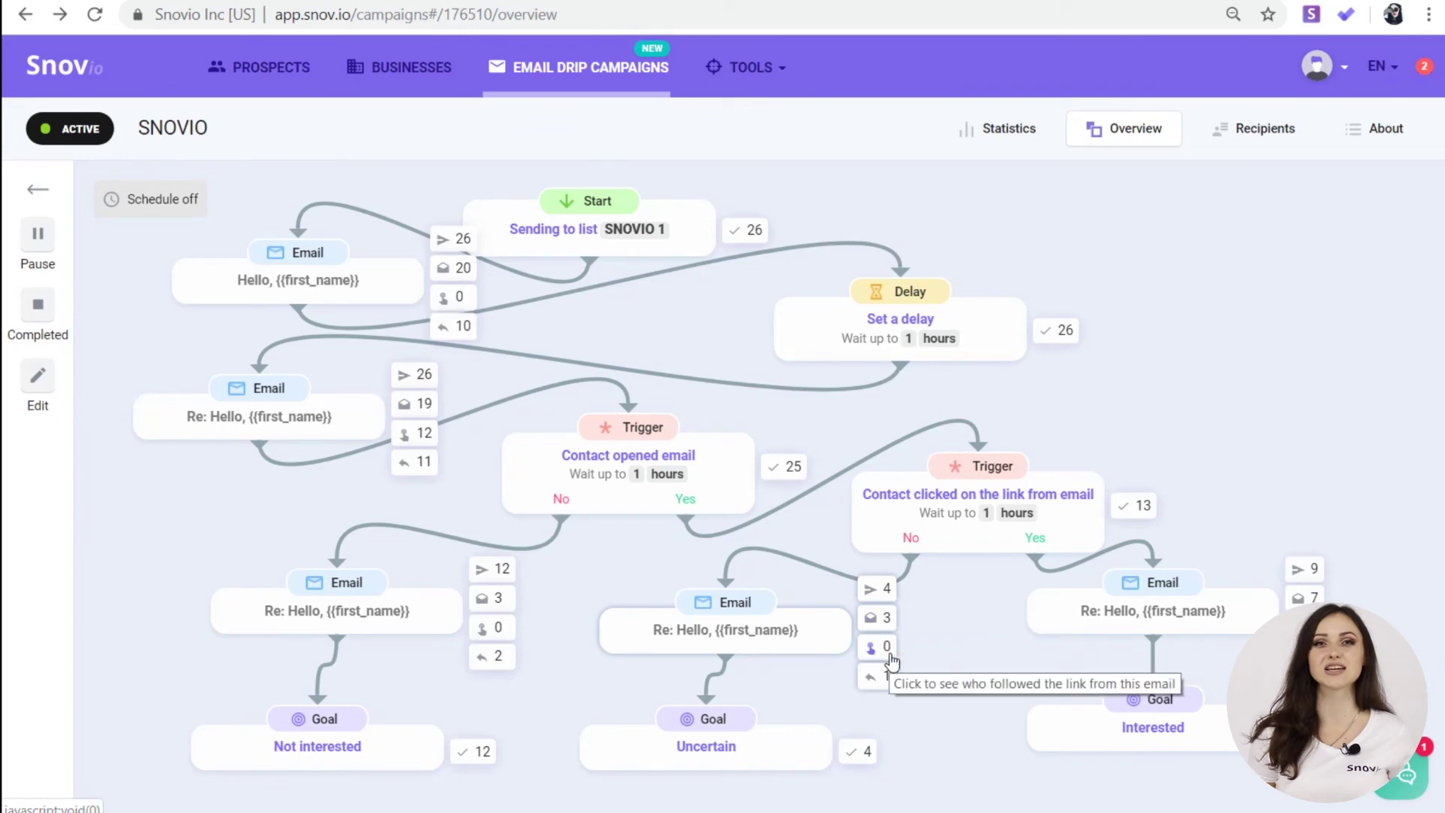
click(1235, 147)
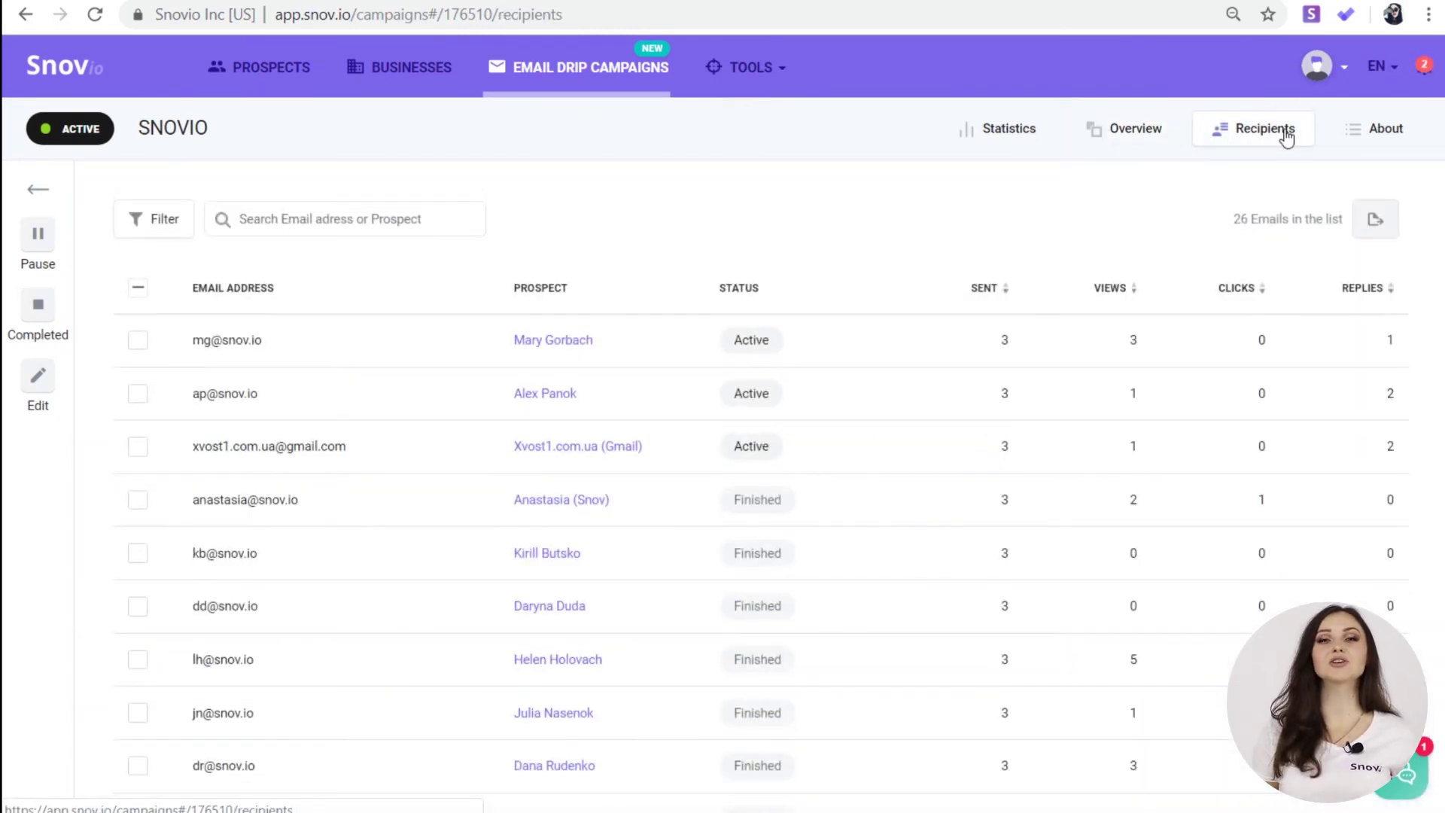
- Filter the recipients to Status: Replied (7 emails) and select all on the page
click(178, 222)
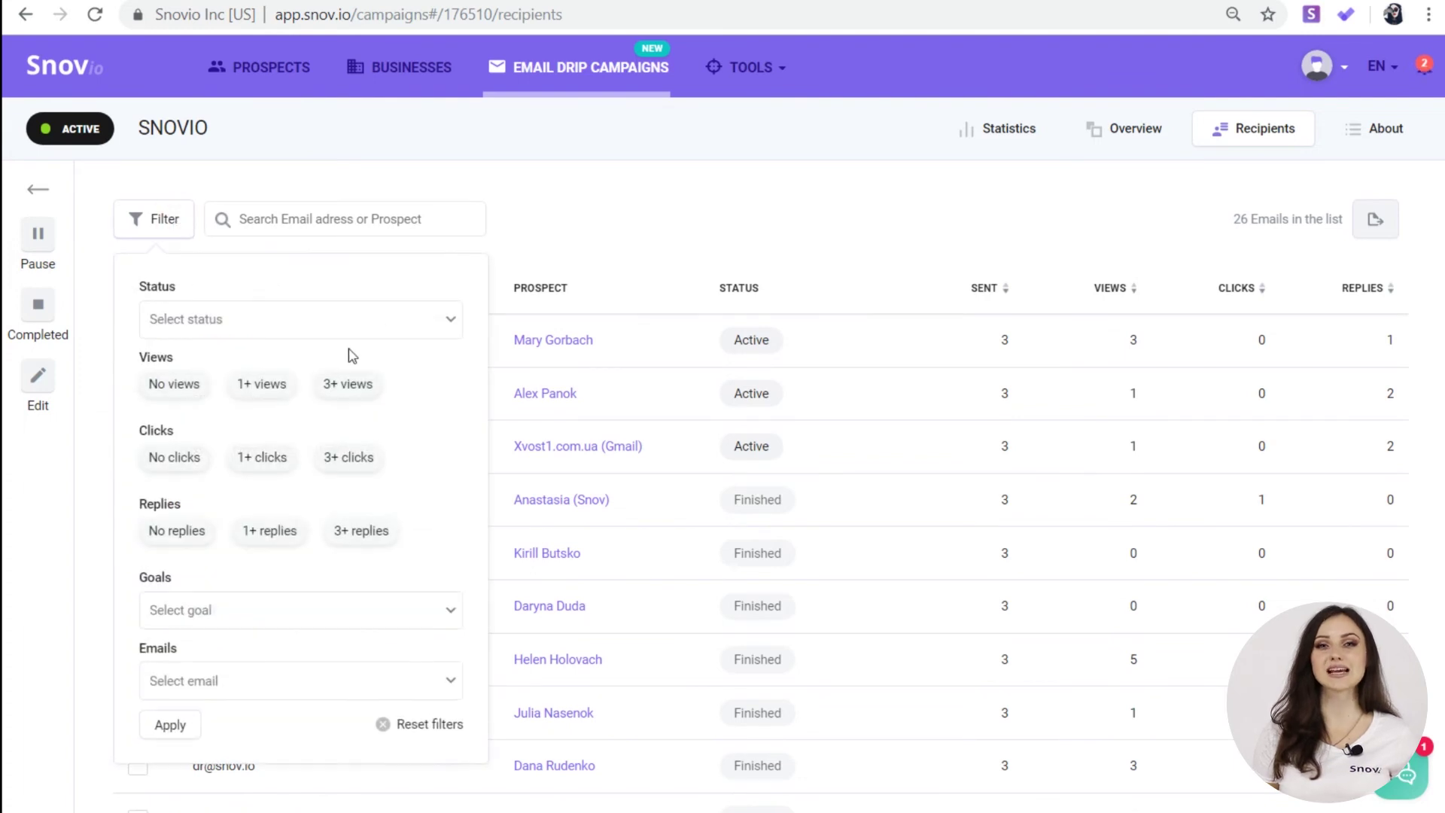
click(375, 322)
scroll(261, 406, down, 5)
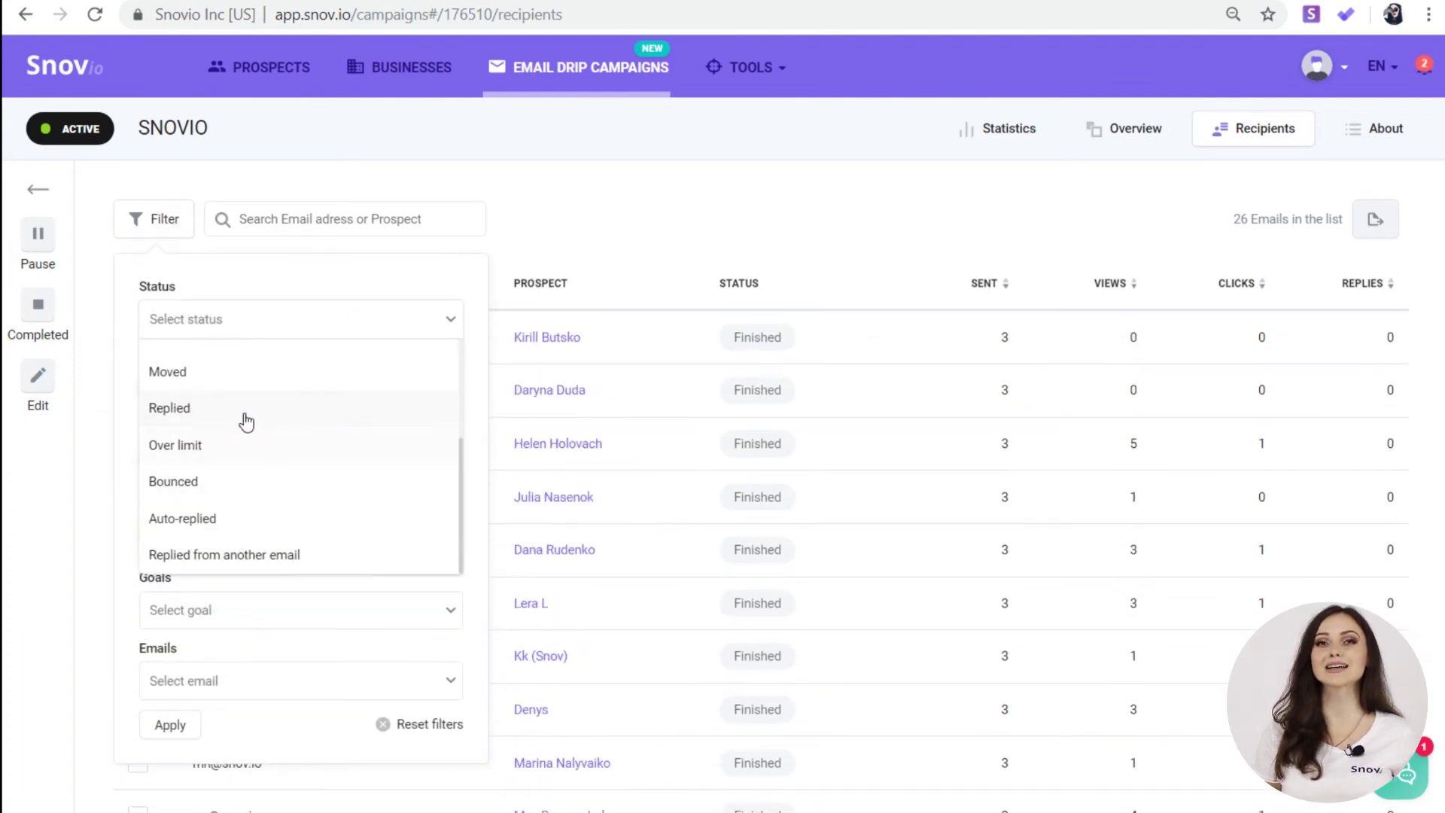
click(246, 423)
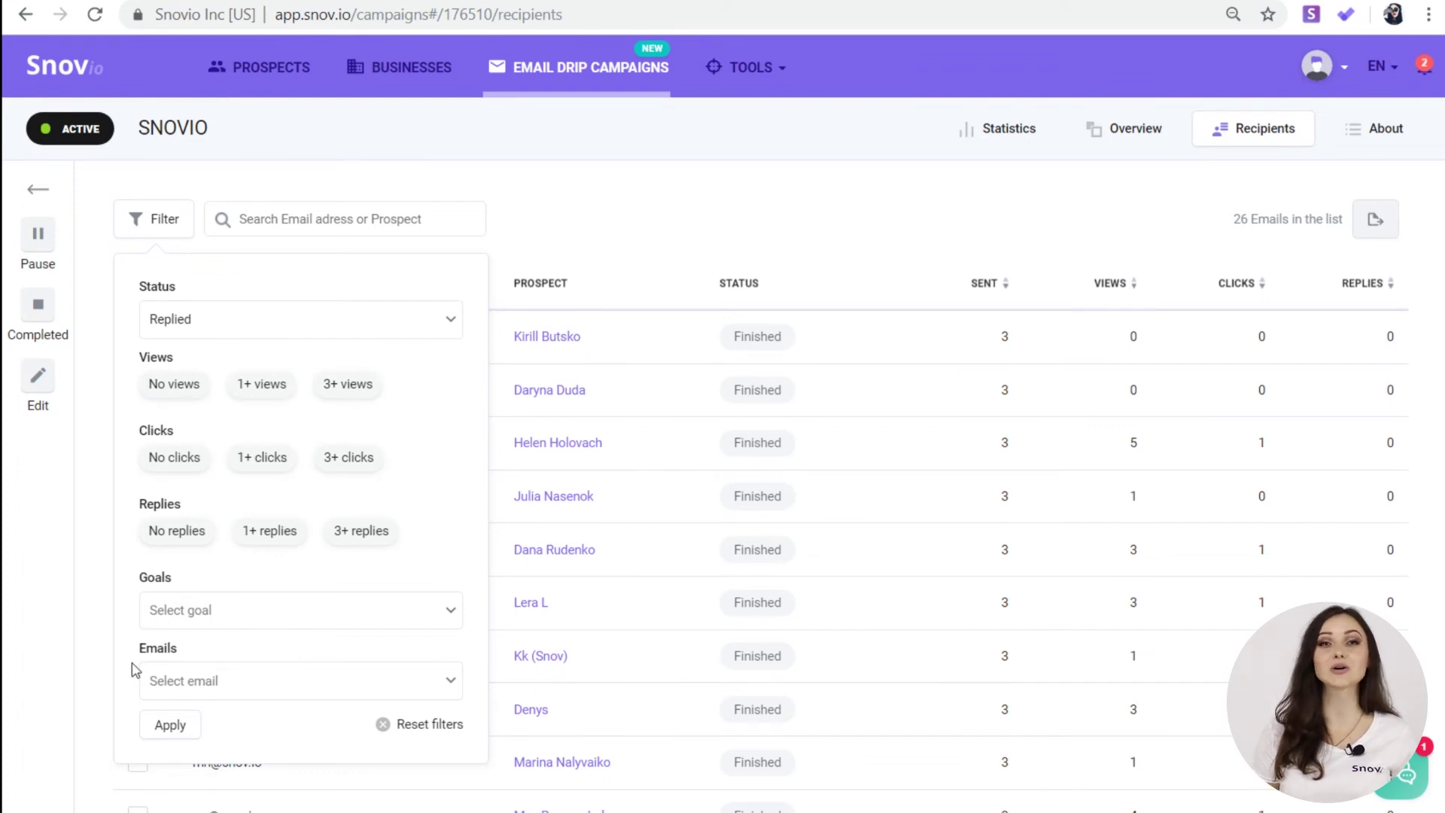
click(169, 724)
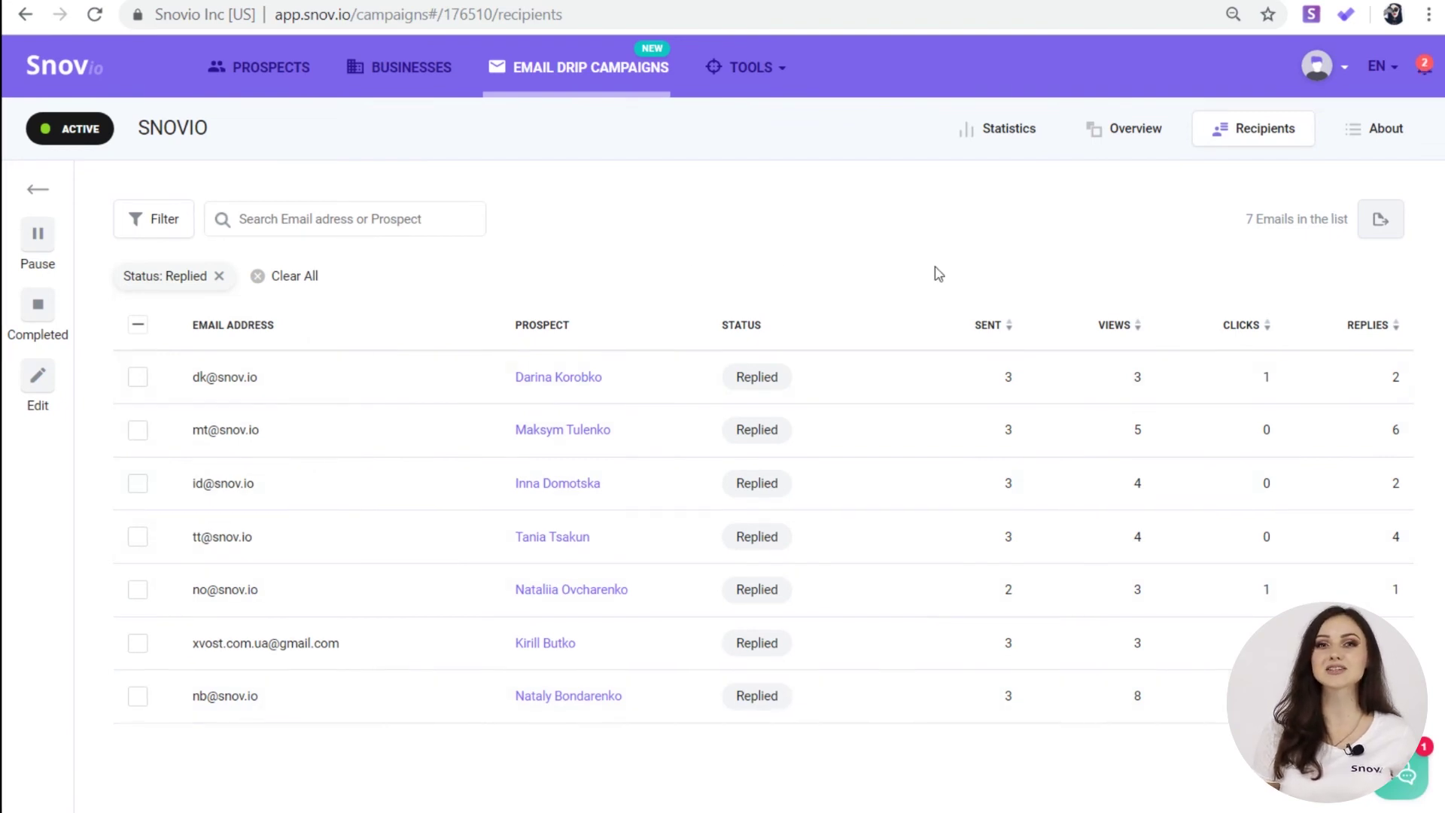
click(136, 329)
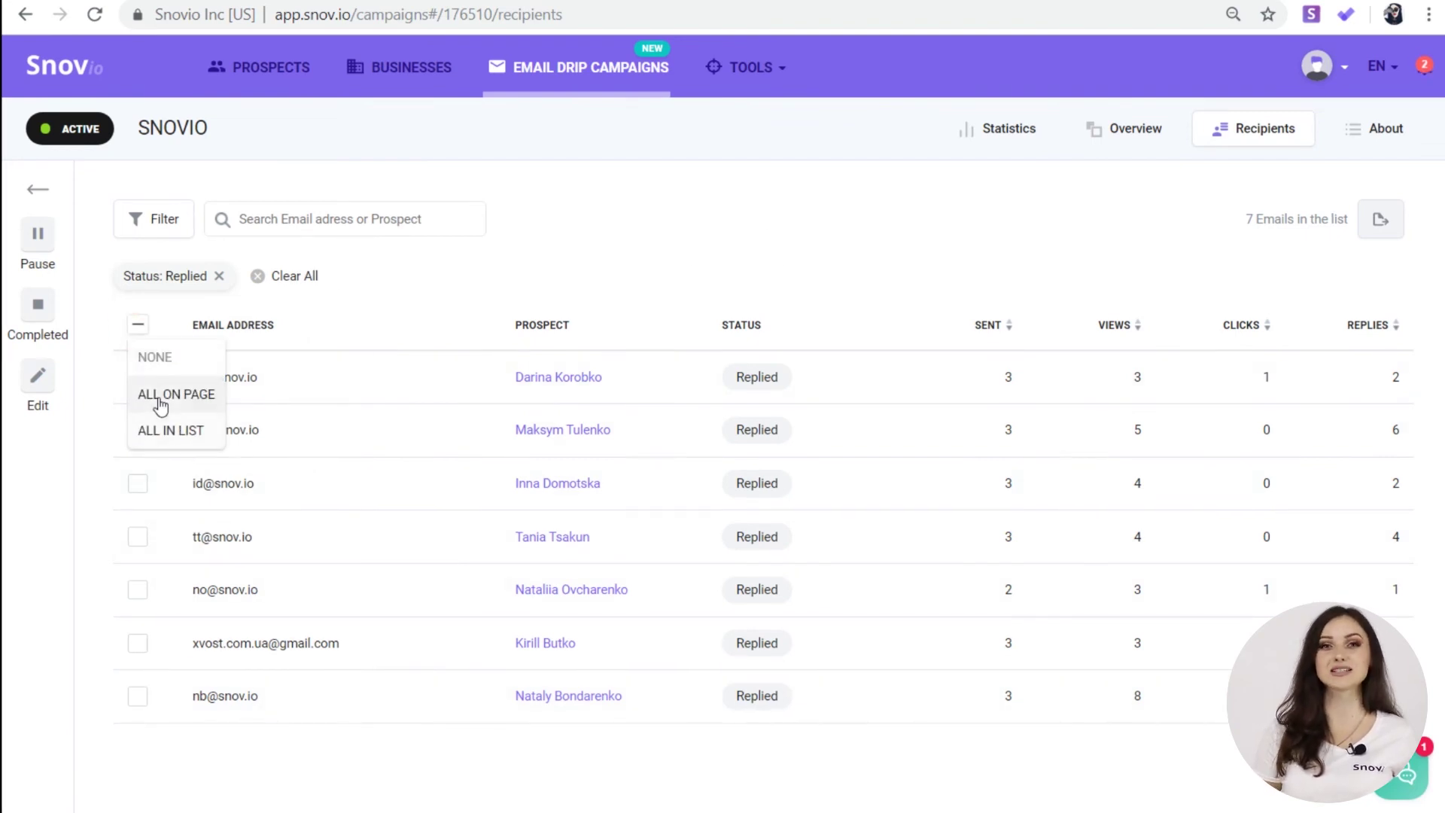
click(158, 395)
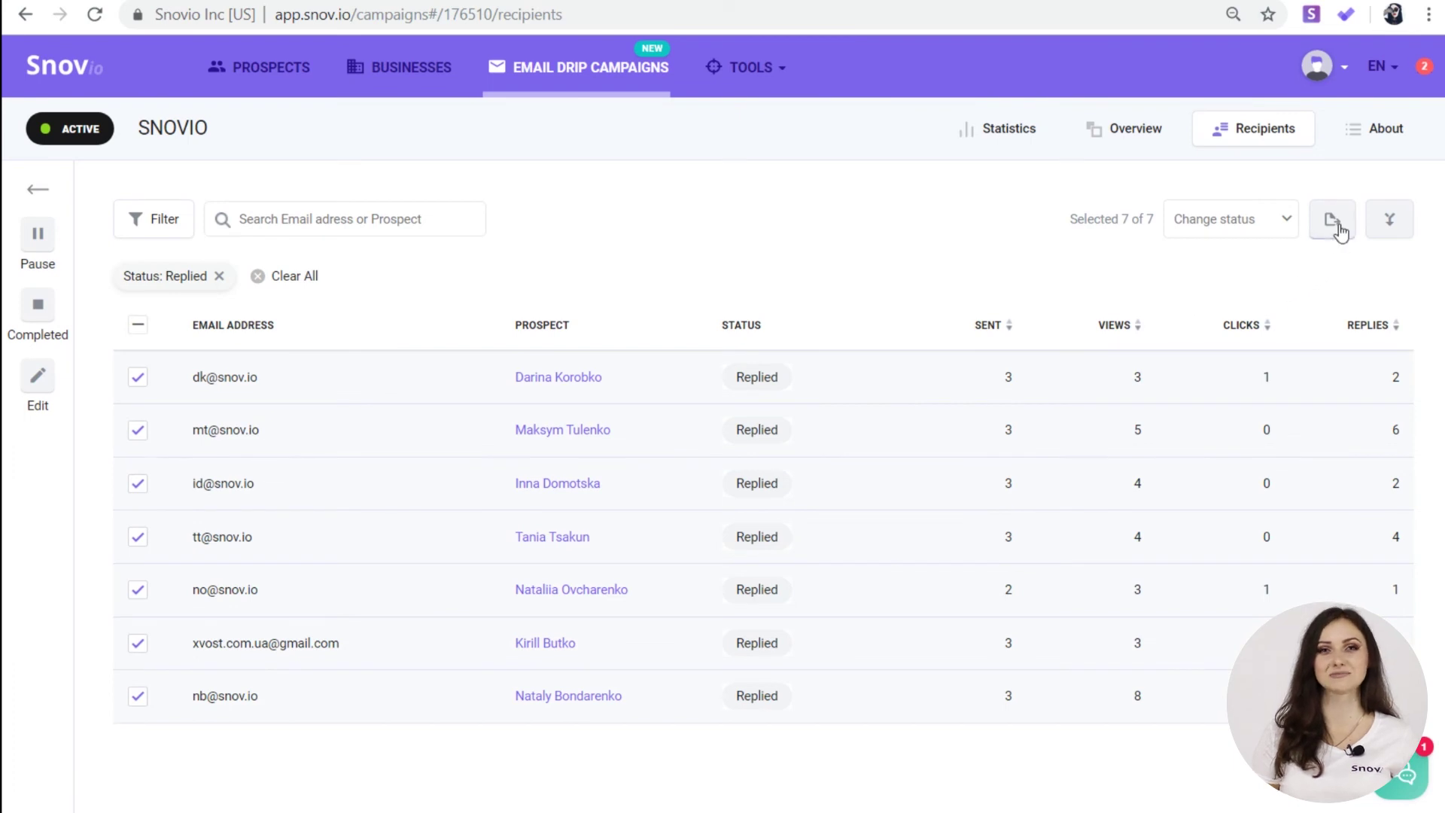
- View the SNOVIO About page: link tracking on, mailing list SNOVIO 1, created 2019-08-29
click(1371, 135)
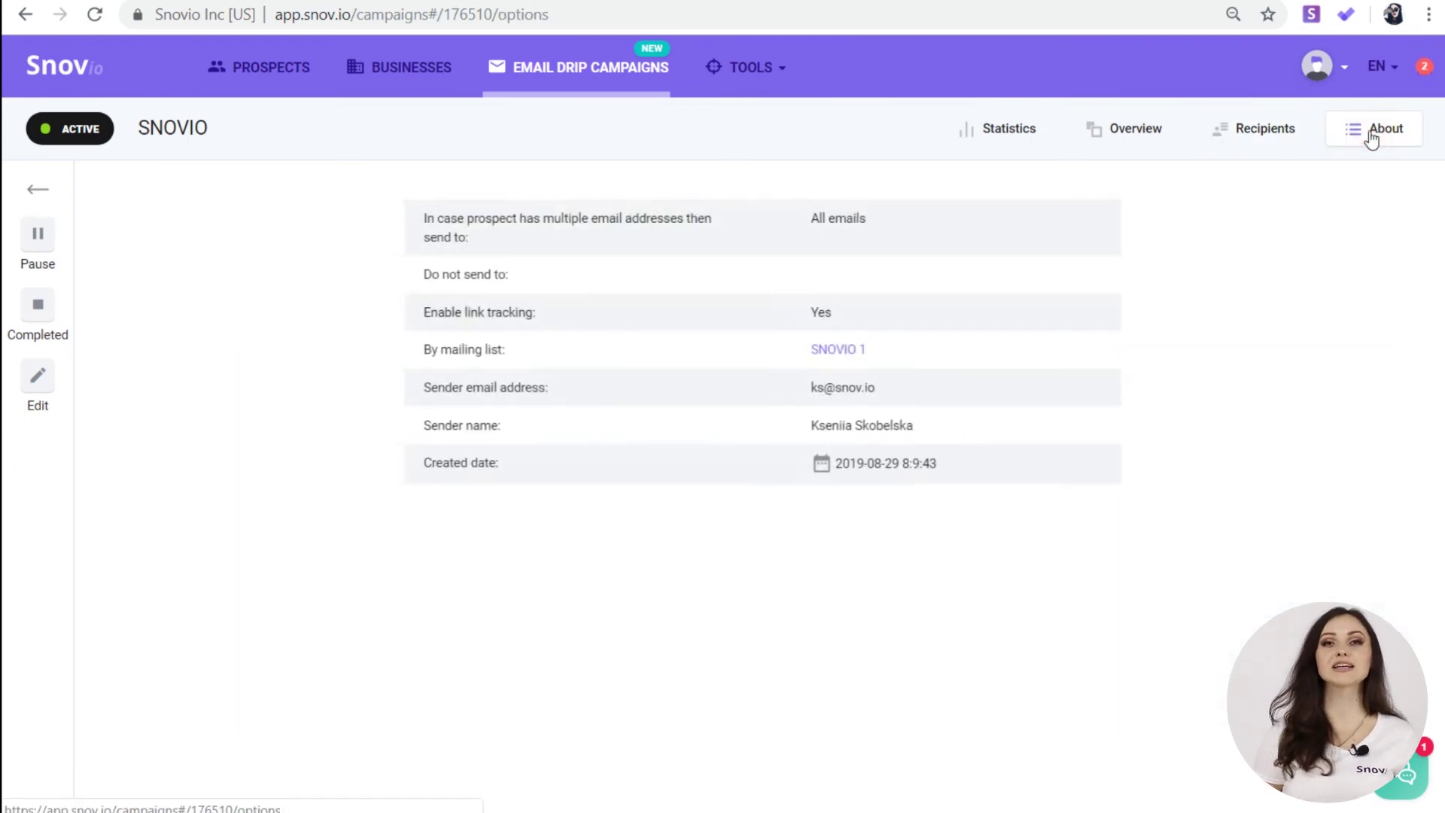